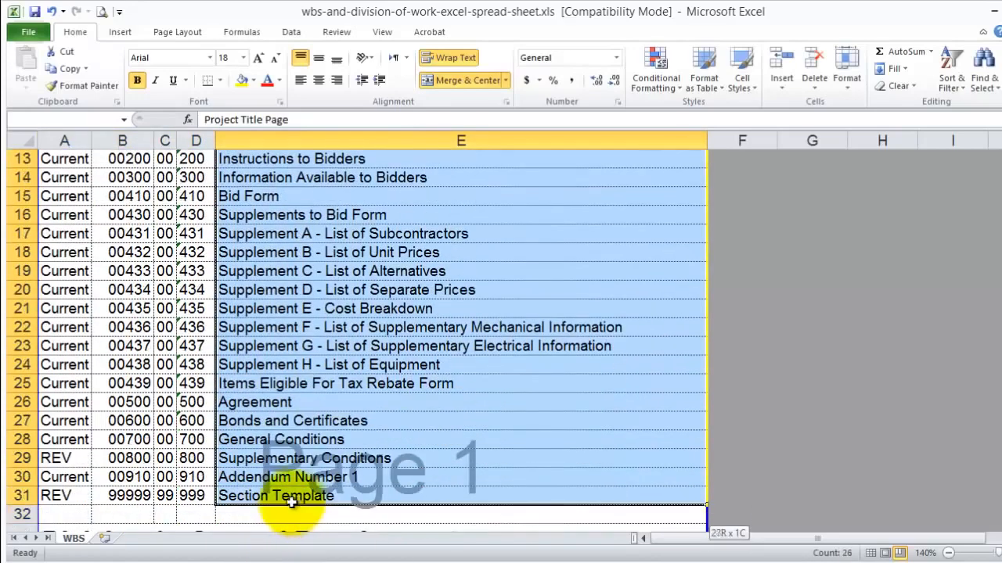
- Review the section titles of the opening divisions through Division 2 - Site Construction in the work breakdown spreadsheet
scroll(375, 369, down, 4)
scroll(372, 372, down, 12)
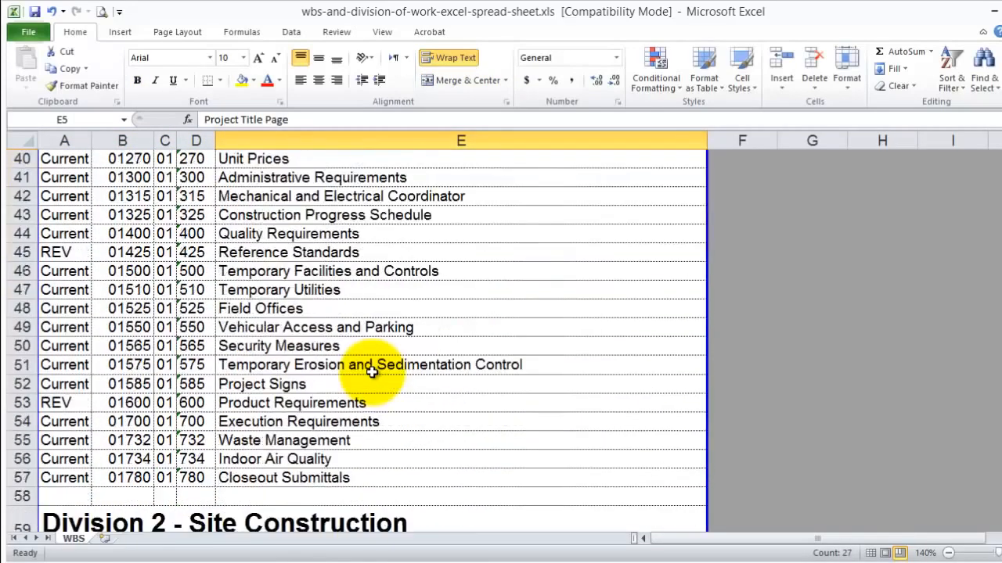
scroll(371, 373, up, 3)
click(226, 298)
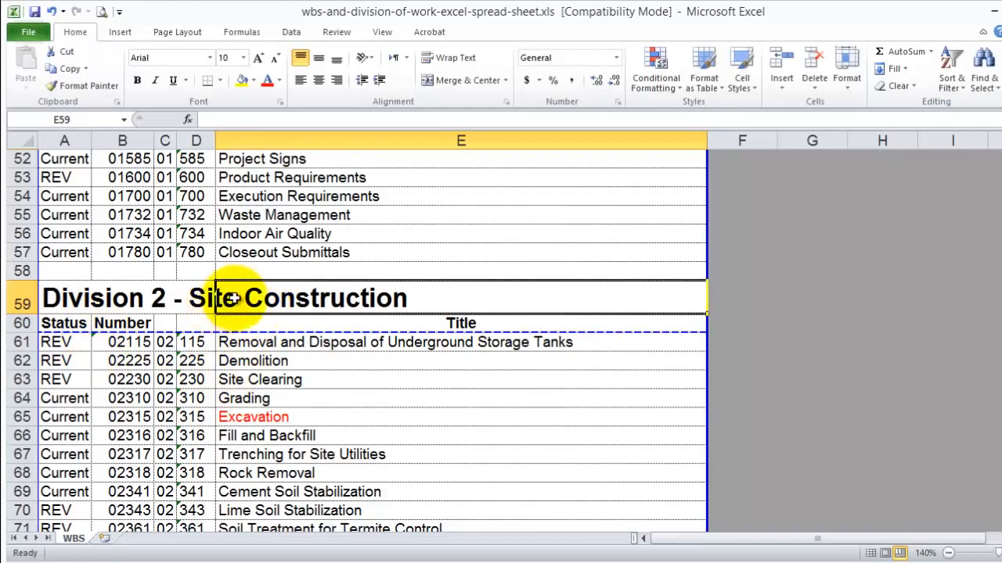
drag(235, 342, 259, 508)
scroll(365, 405, down, 6)
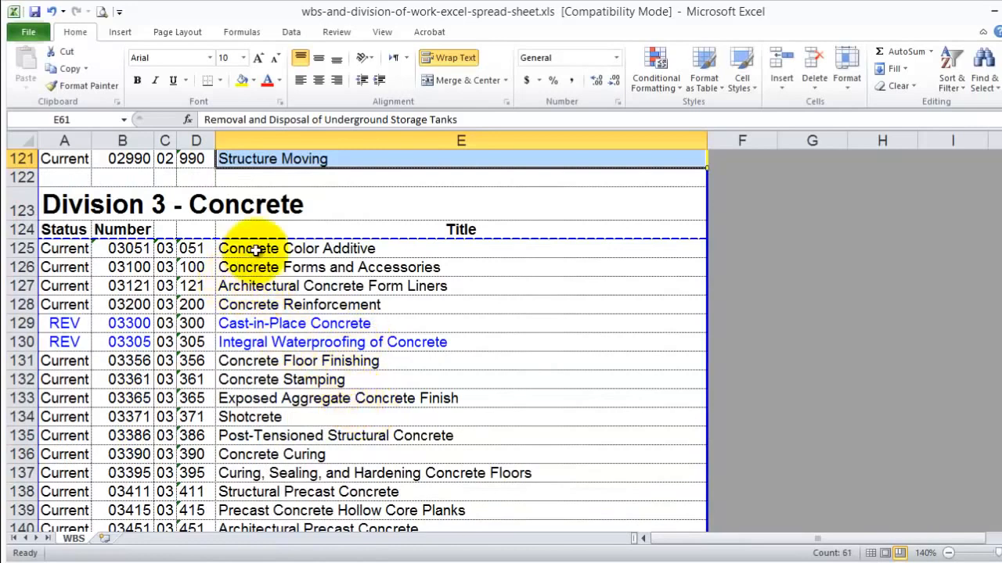
- Examine the Division 3 - Concrete section titles and how each section number splits into division and section codes
drag(256, 249, 274, 489)
scroll(270, 473, up, 6)
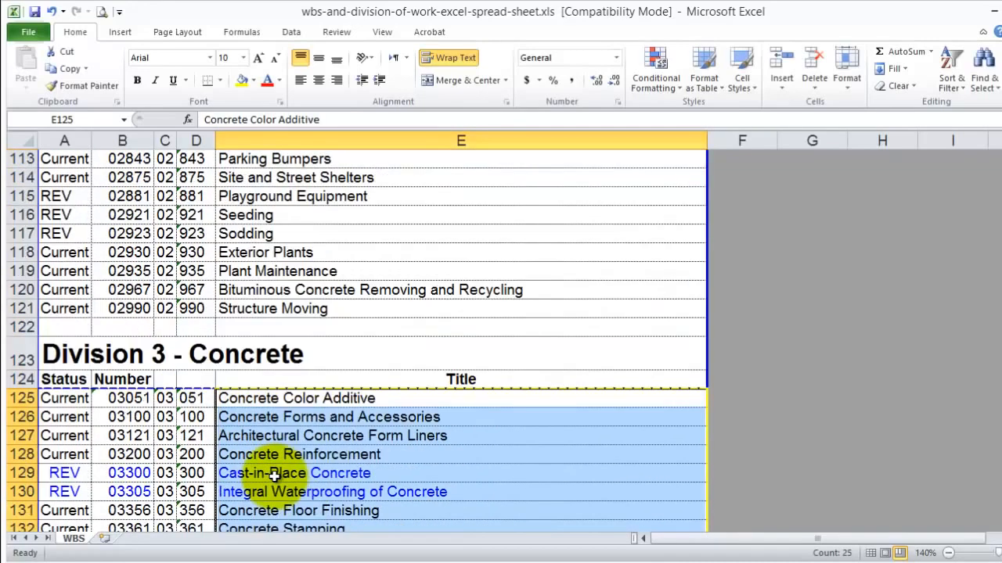
click(141, 399)
click(162, 401)
click(192, 399)
click(188, 418)
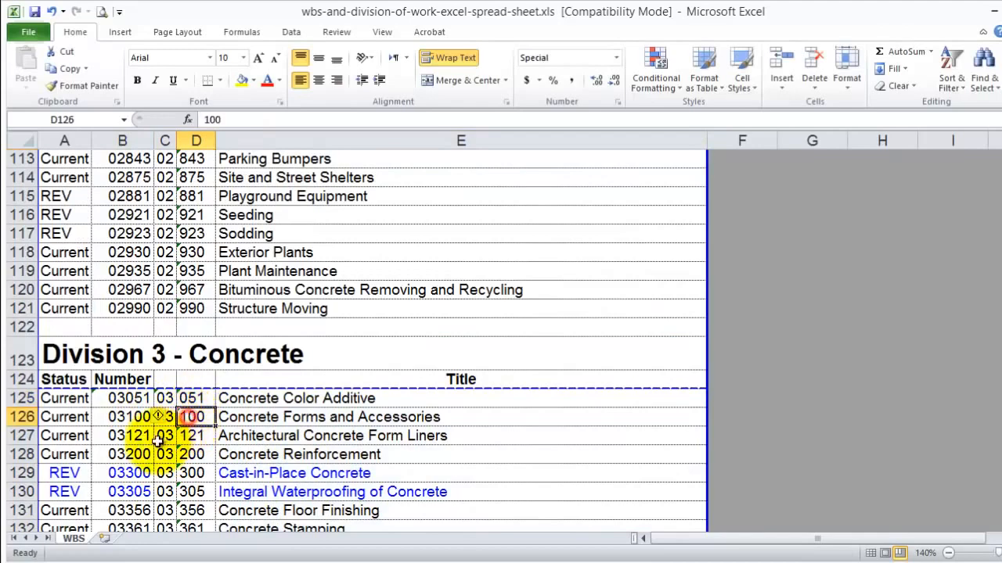
click(130, 416)
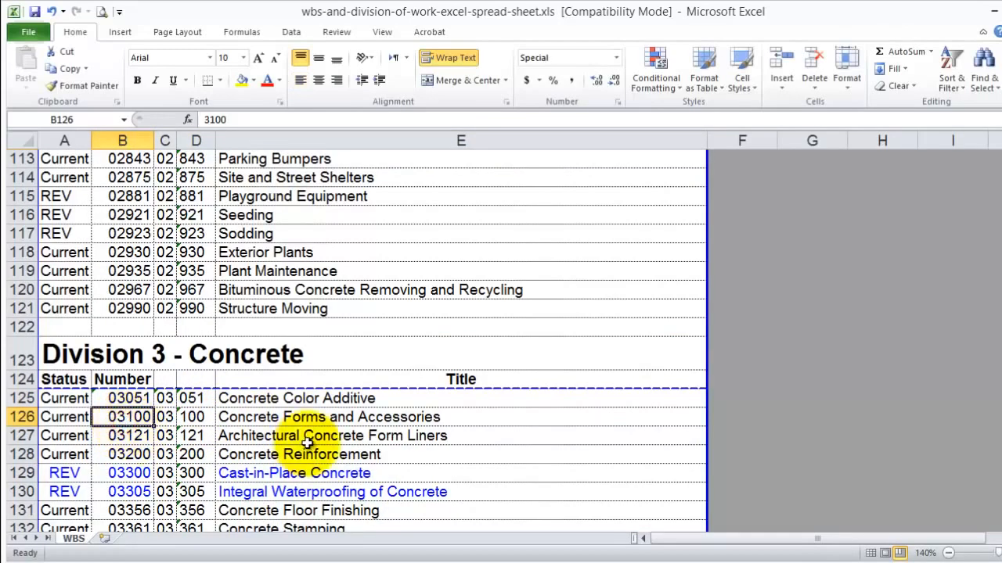
- Review the Division 4 - Masonry titles one by one, from Mortar and Masonry Grout onward, and continue through Division 5 - Metals
scroll(306, 443, down, 12)
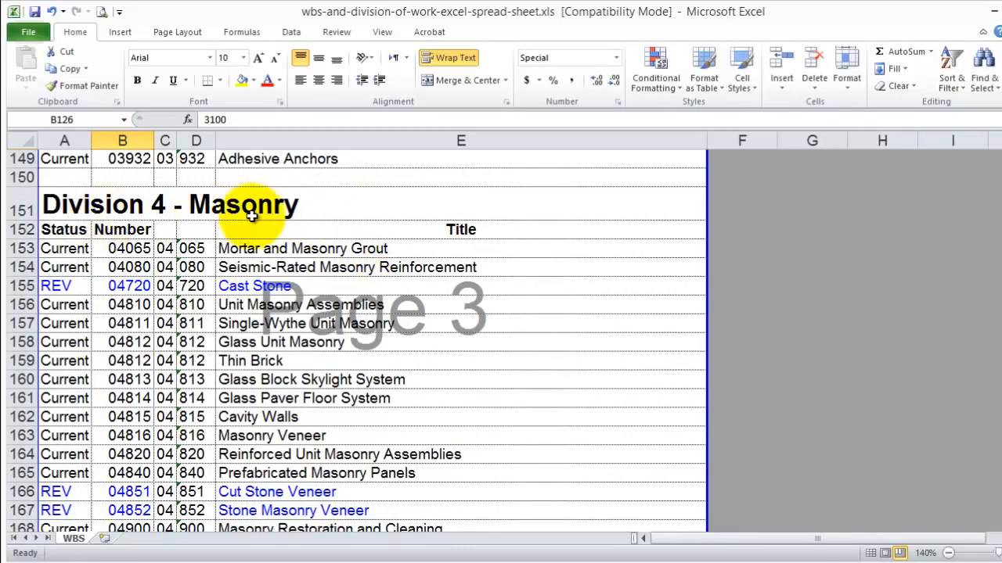
click(252, 205)
click(507, 310)
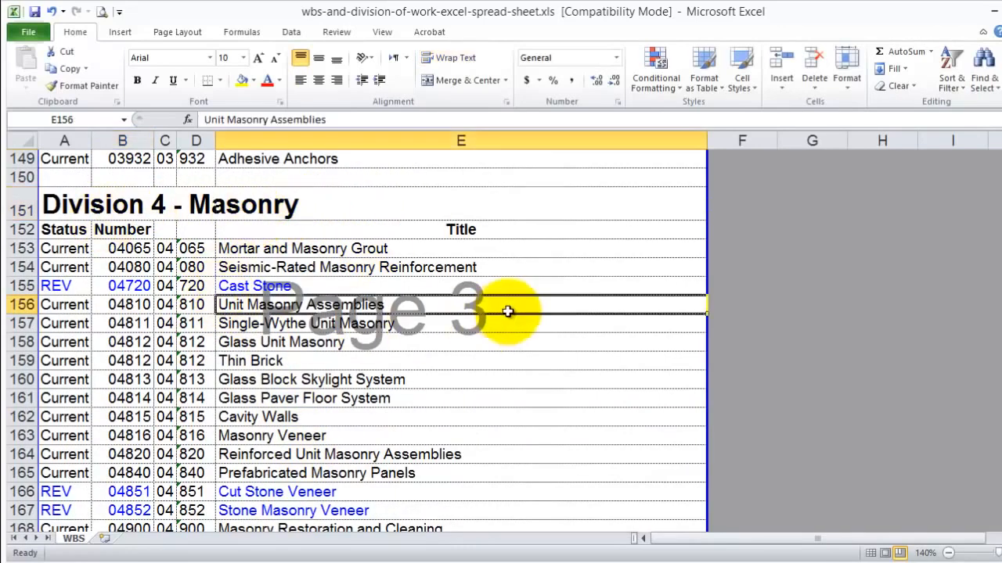
click(316, 253)
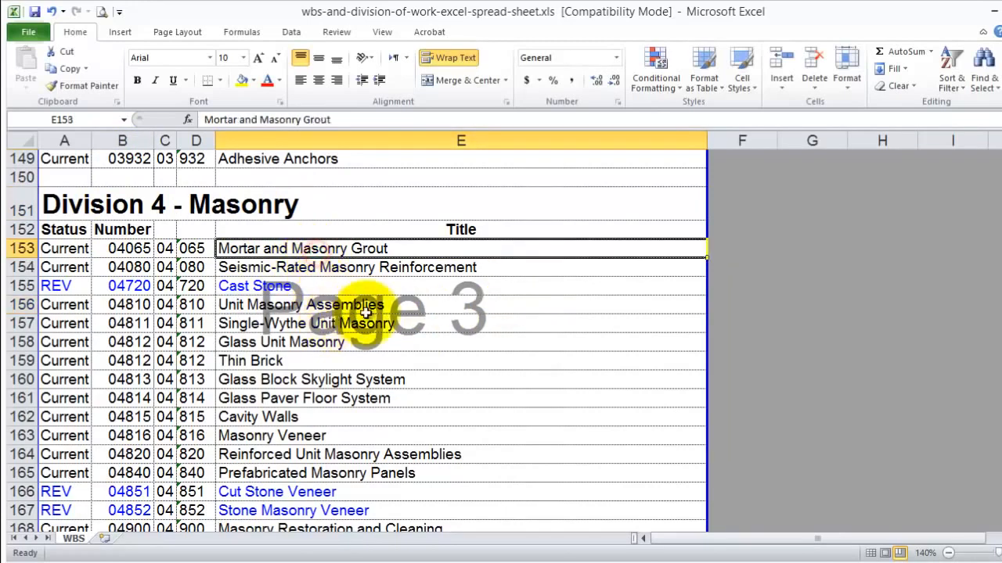
click(254, 268)
click(259, 249)
click(249, 270)
click(249, 284)
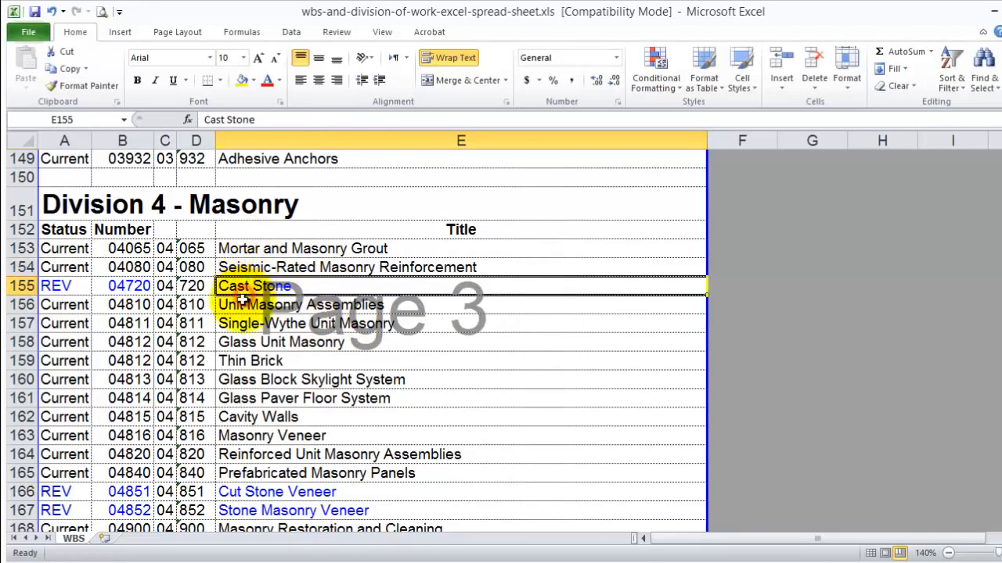
click(249, 307)
click(245, 323)
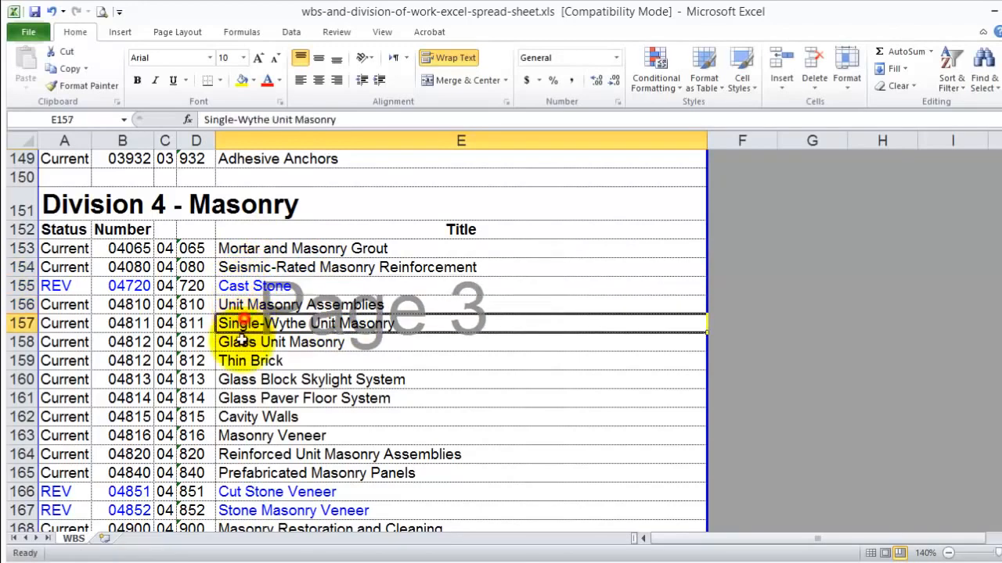
scroll(243, 356, down, 3)
scroll(255, 345, down, 3)
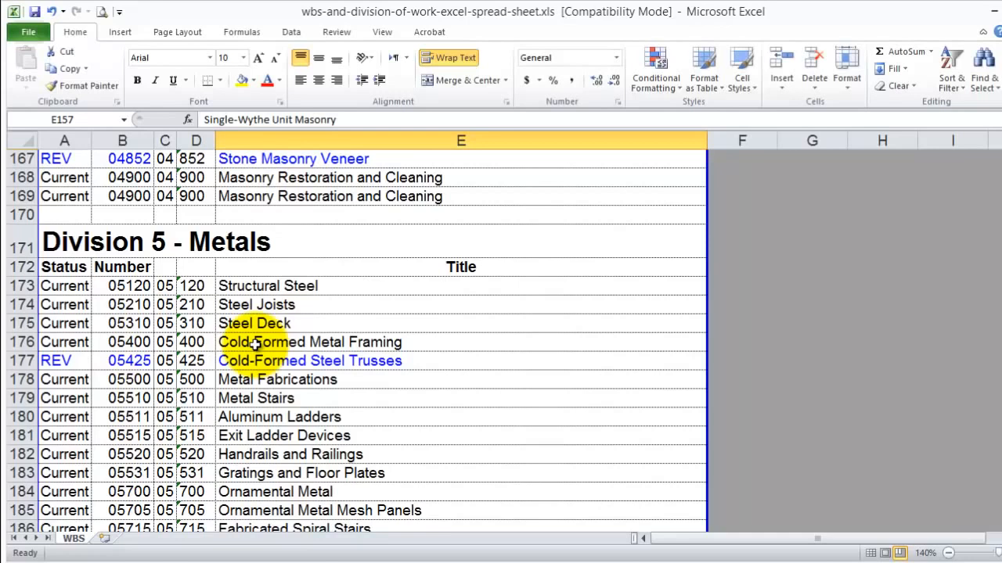
scroll(254, 345, down, 4)
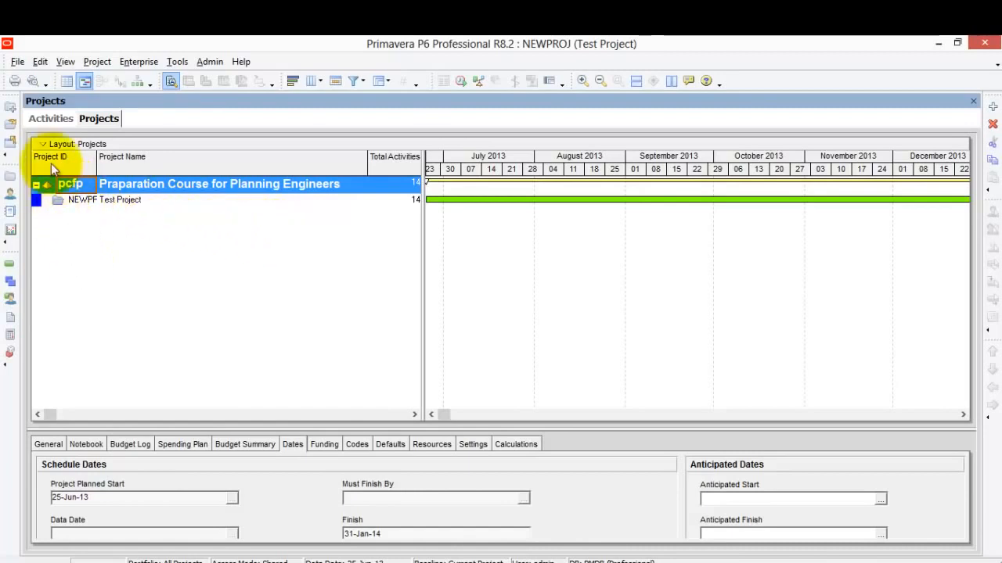
- In Primavera P6, create a new project under the pcfp EPS with PlanningEngineer as both project ID and project name
click(17, 61)
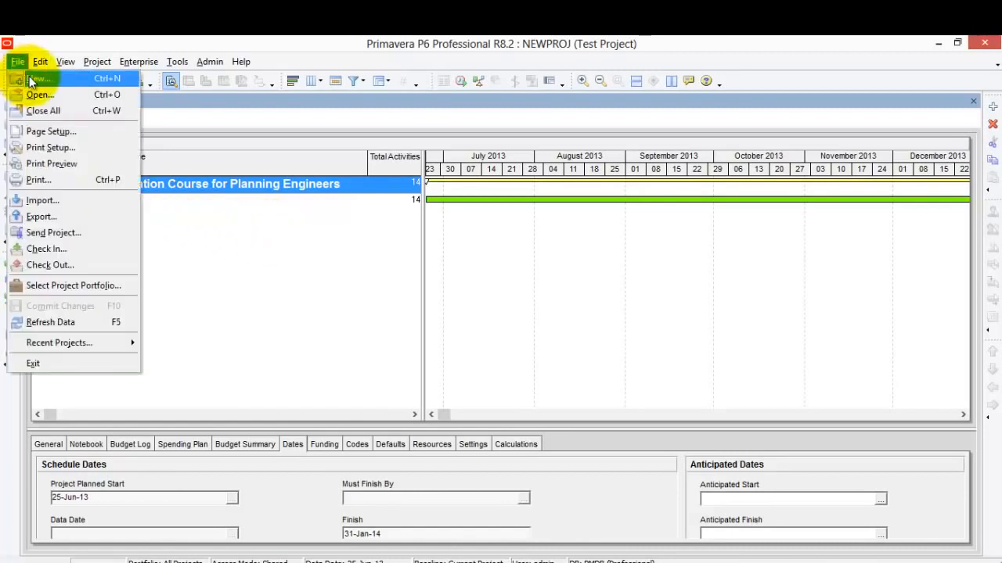
click(31, 79)
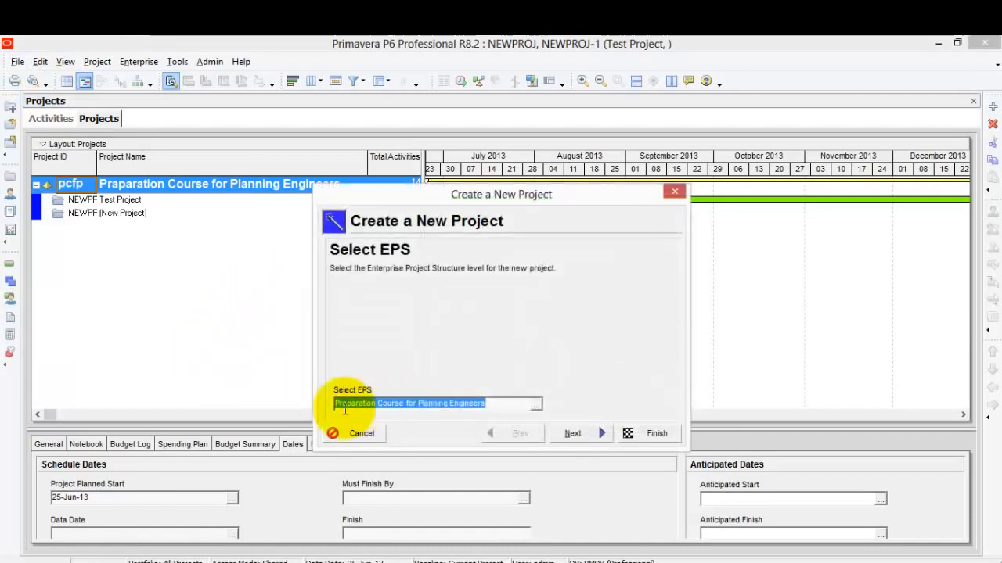
click(571, 433)
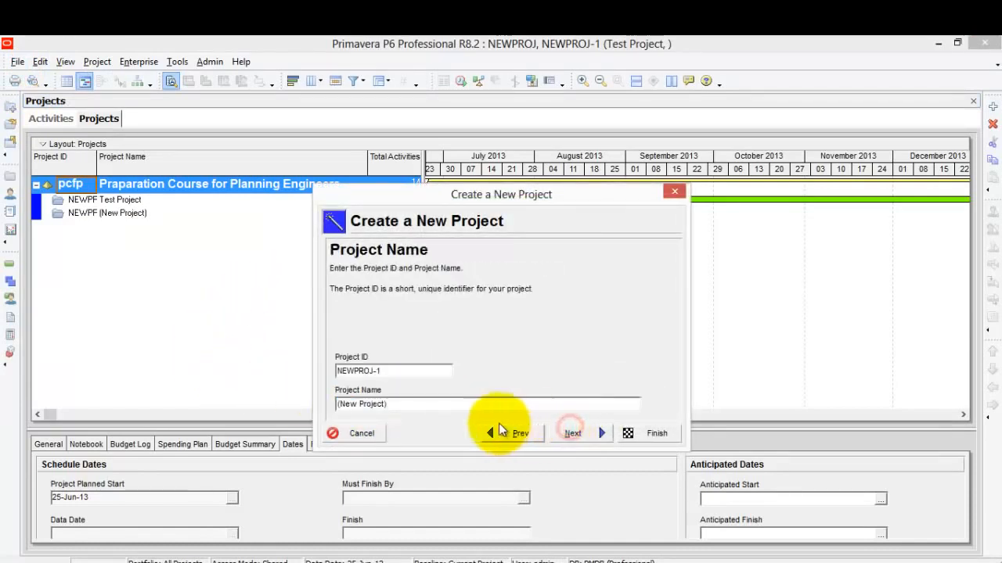
click(393, 371)
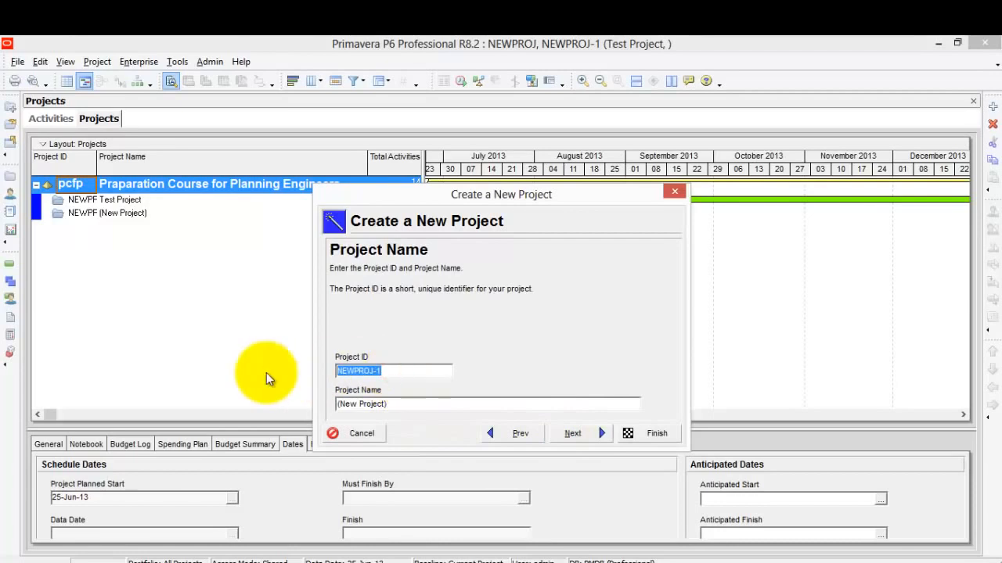
text(PlanningEn)
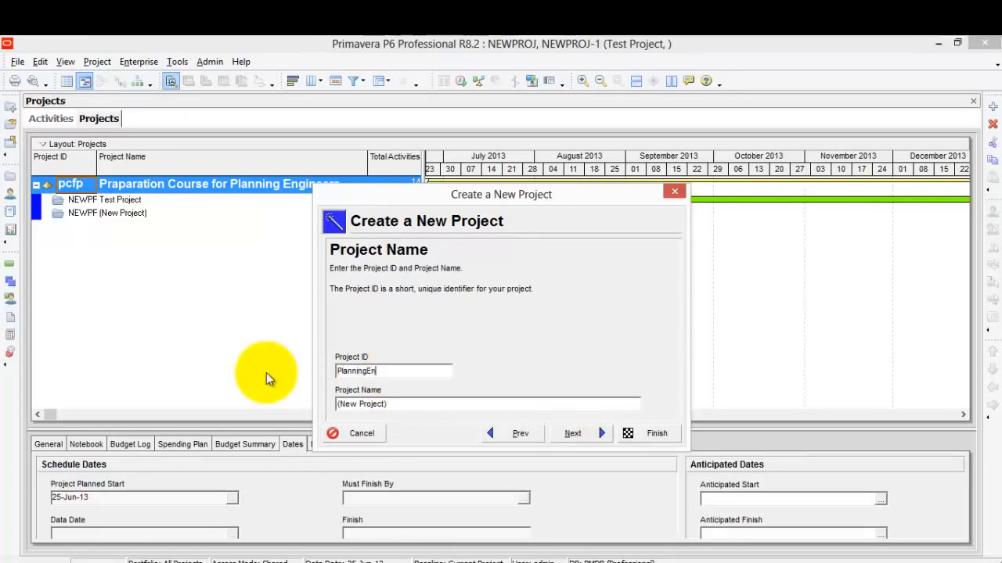
text(gineer)
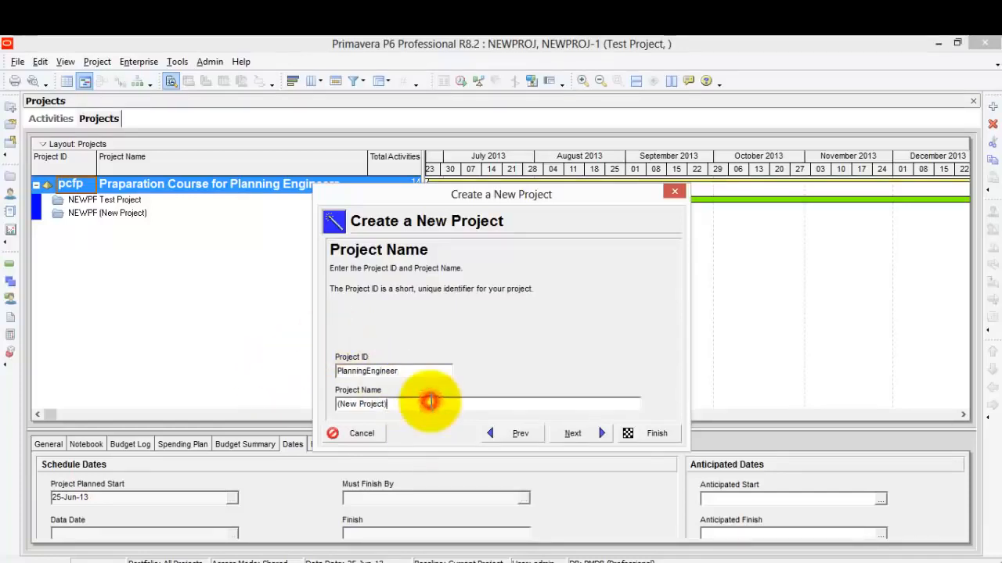
key(Tab)
text(Pl)
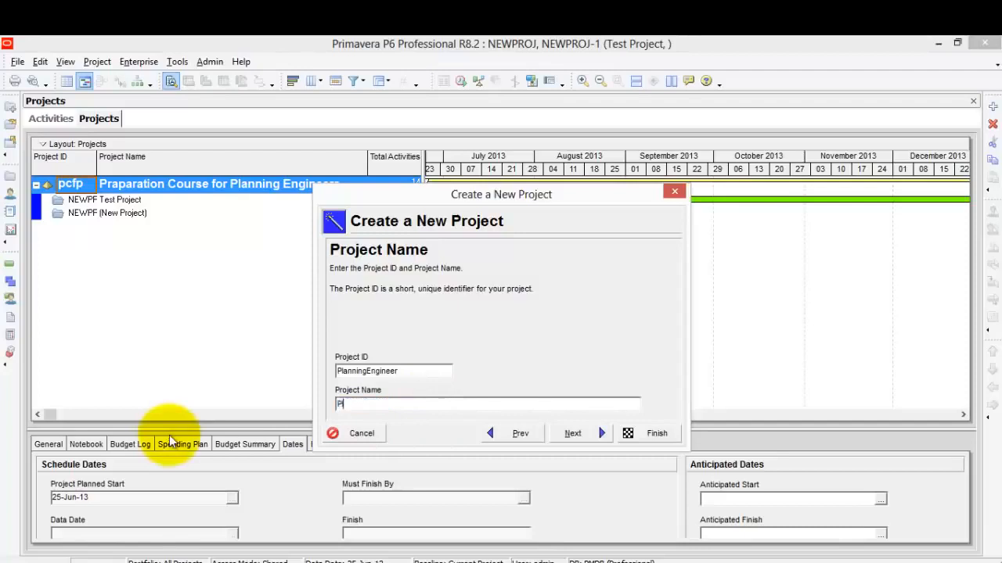
text(anningEngineer)
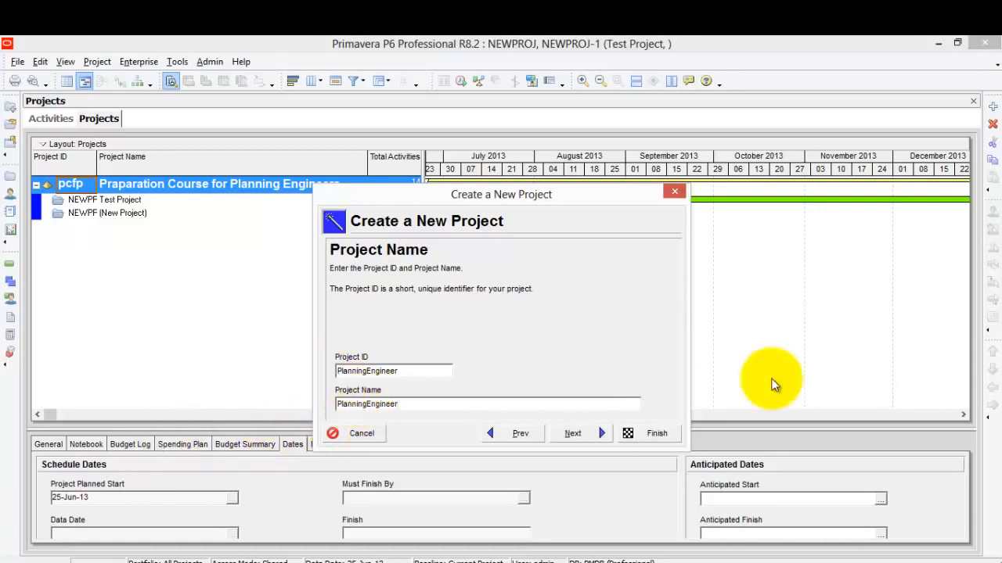
click(656, 435)
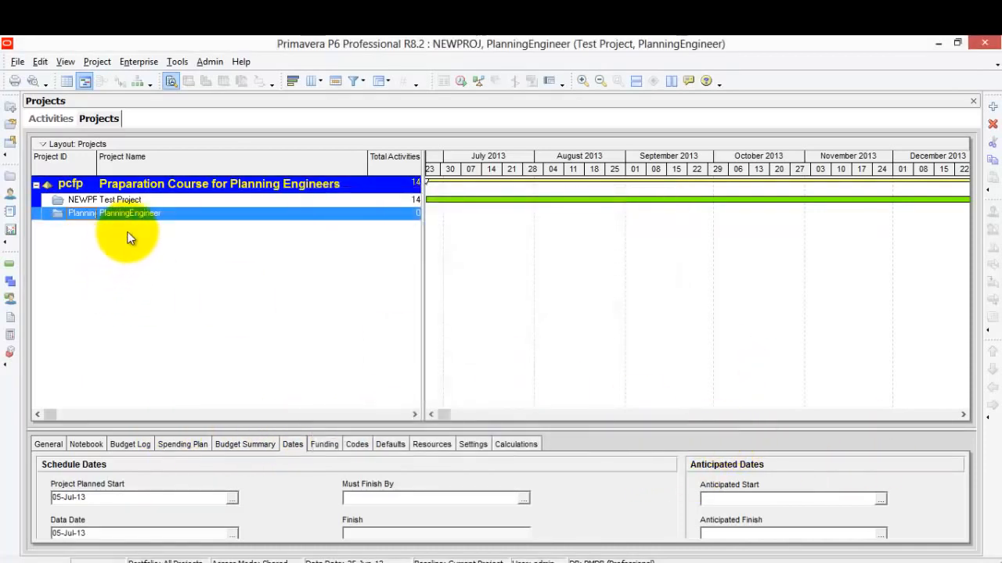
- Open the new PlanningEngineer project's activities while Test Project is still open
right_click(139, 213)
click(162, 210)
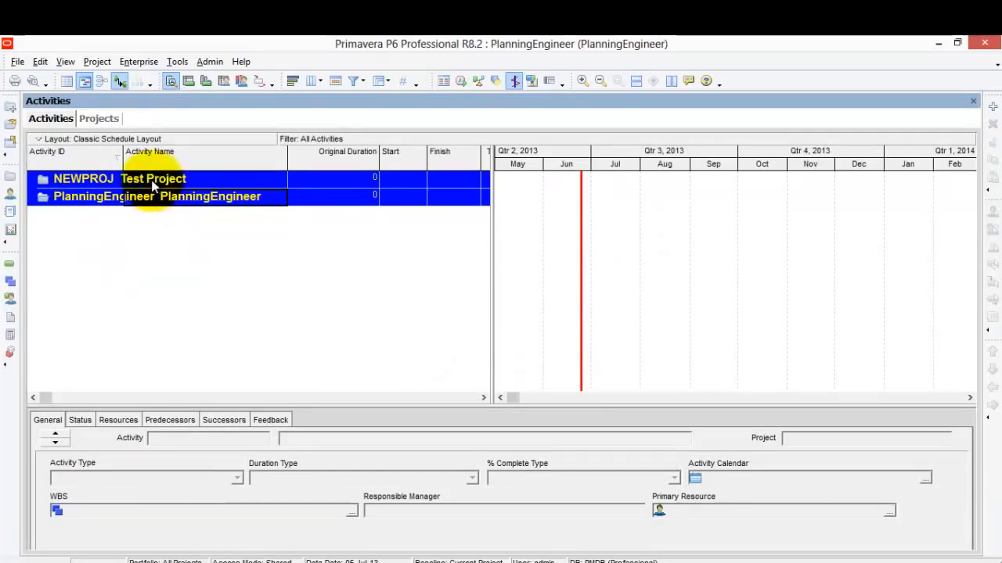
right_click(152, 182)
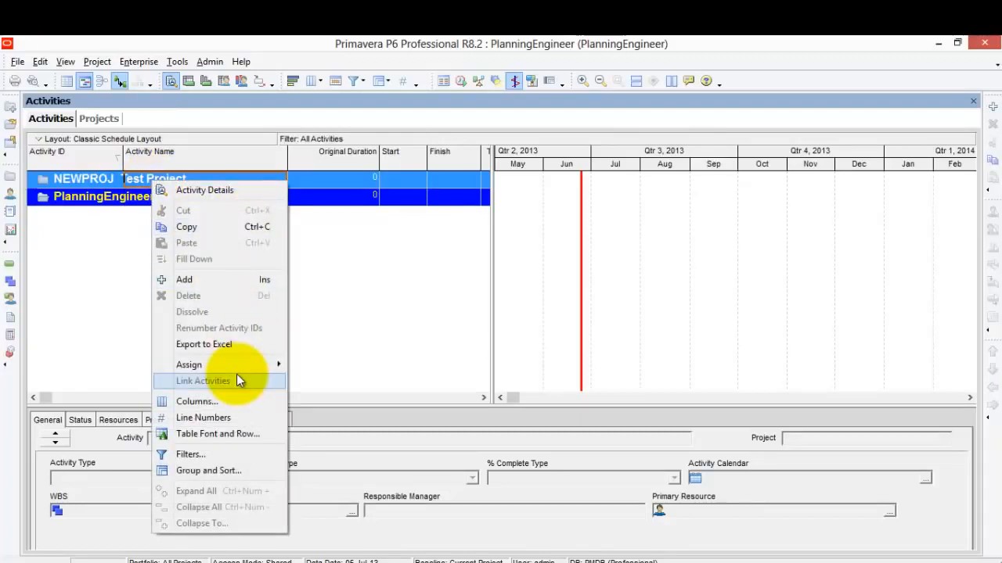
- Close all open projects and open only the PlanningEngineer project
click(18, 61)
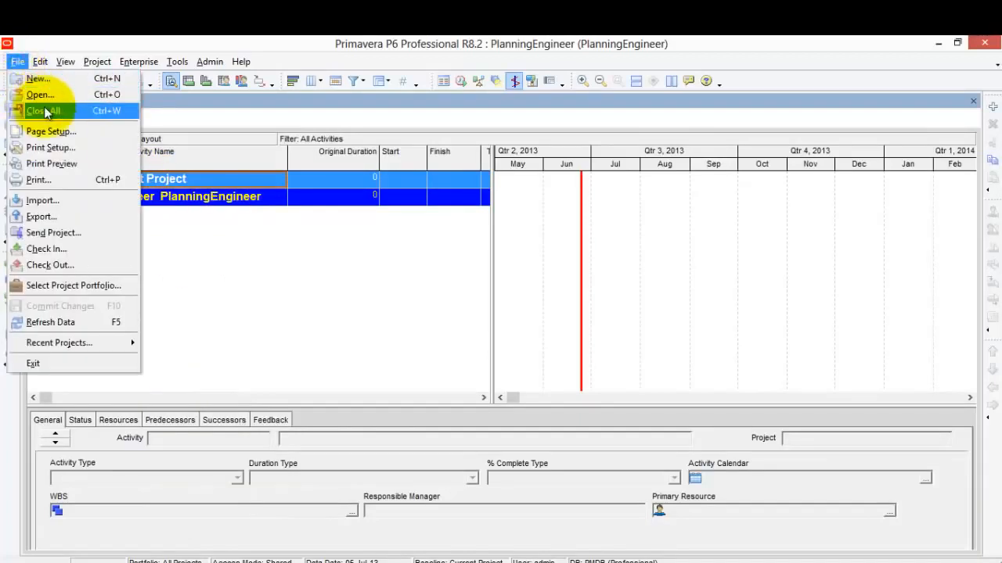
click(43, 110)
click(483, 348)
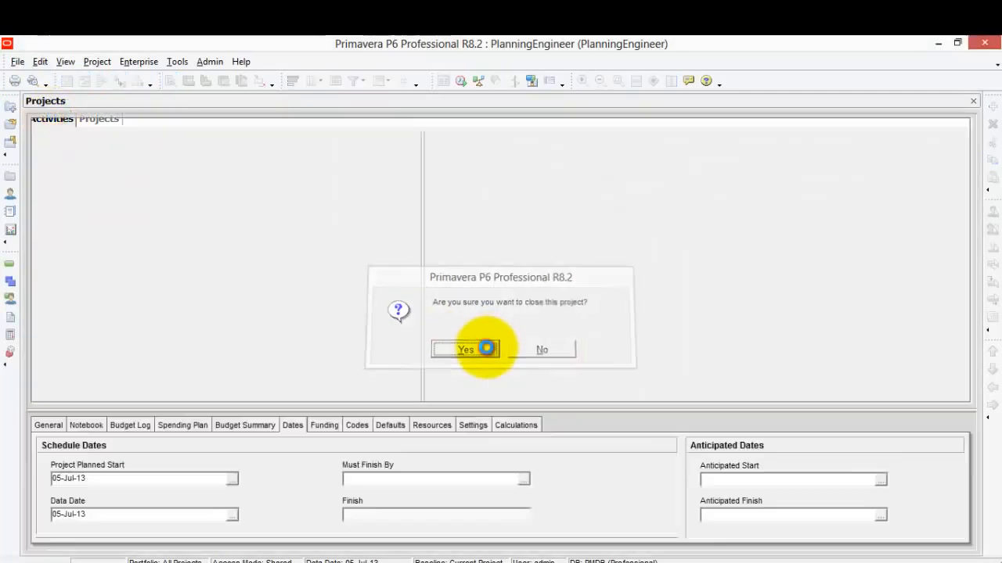
right_click(117, 195)
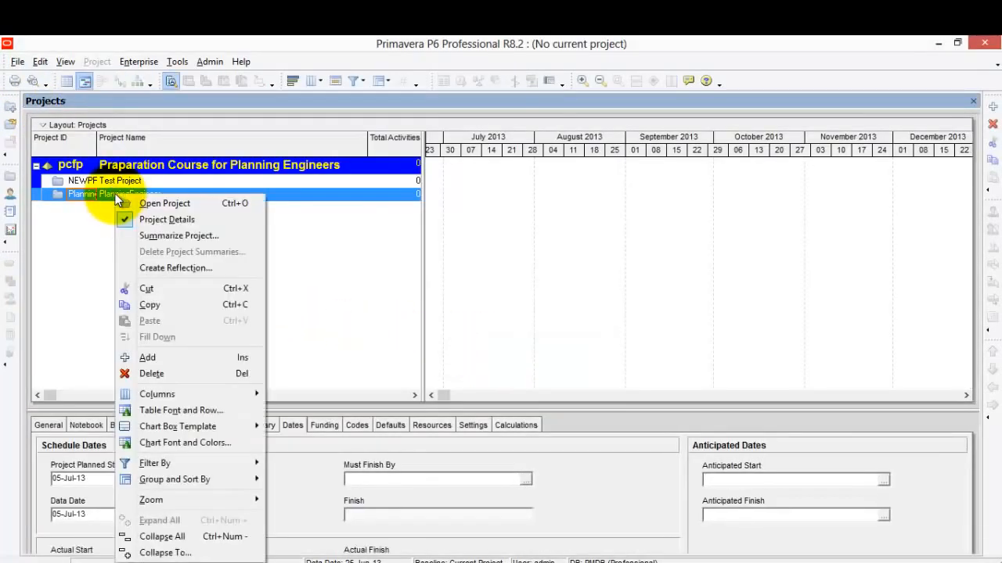
click(164, 203)
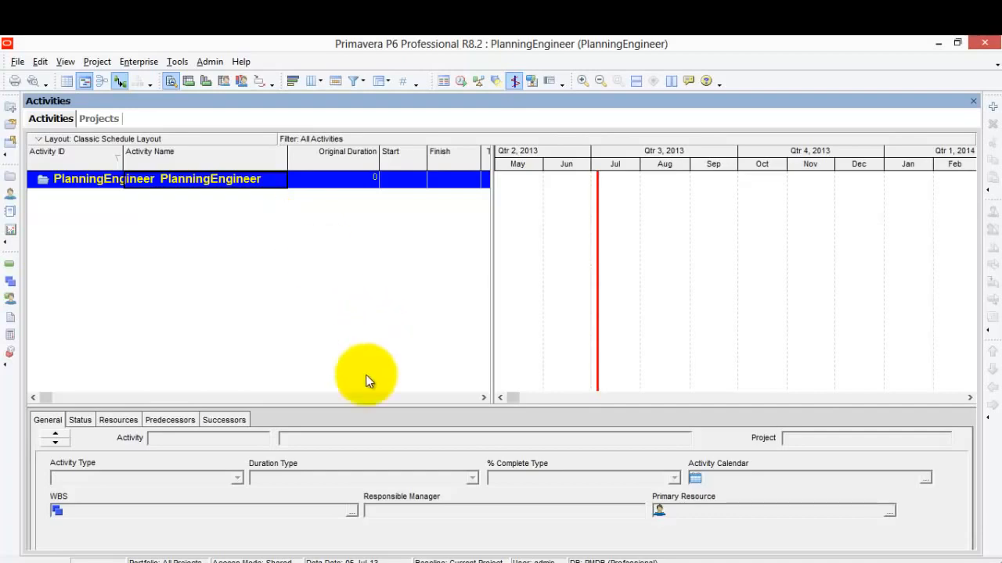
- Switch to WBS-Activity-List-Full.xlsx in Excel and examine how work groups and activities are arranged from Substructure down to Superstructure
mouse_move(347, 535)
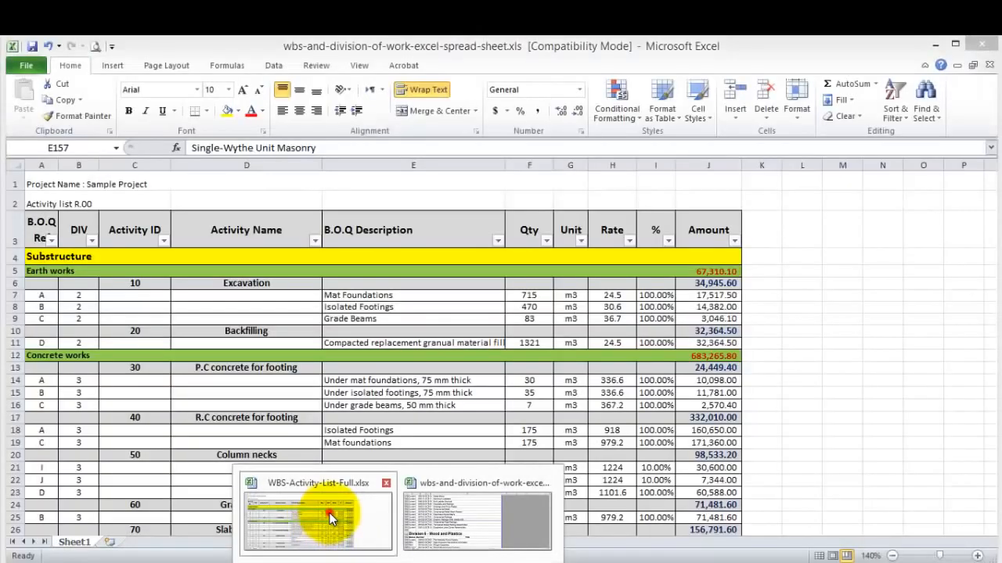
click(329, 512)
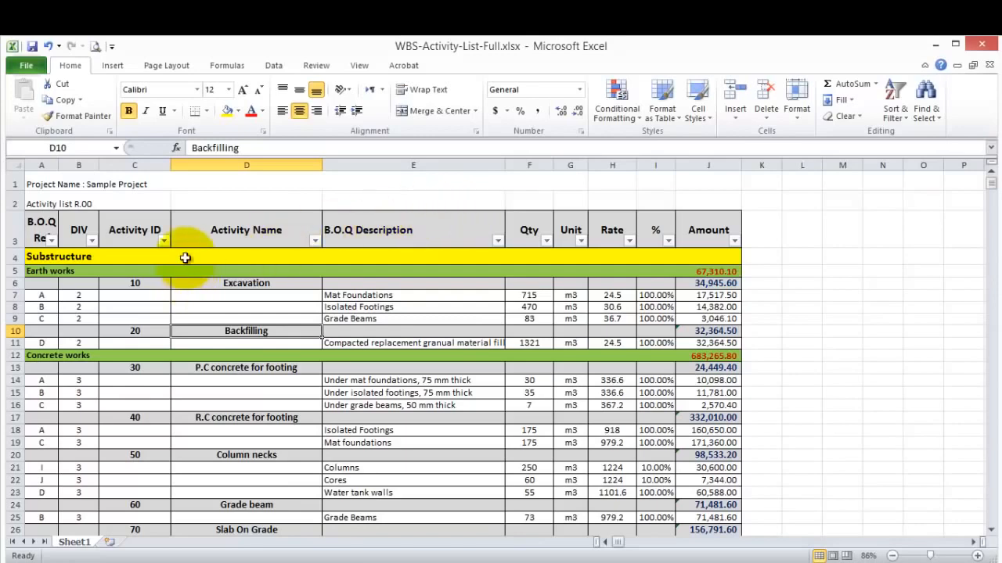
click(187, 258)
click(184, 271)
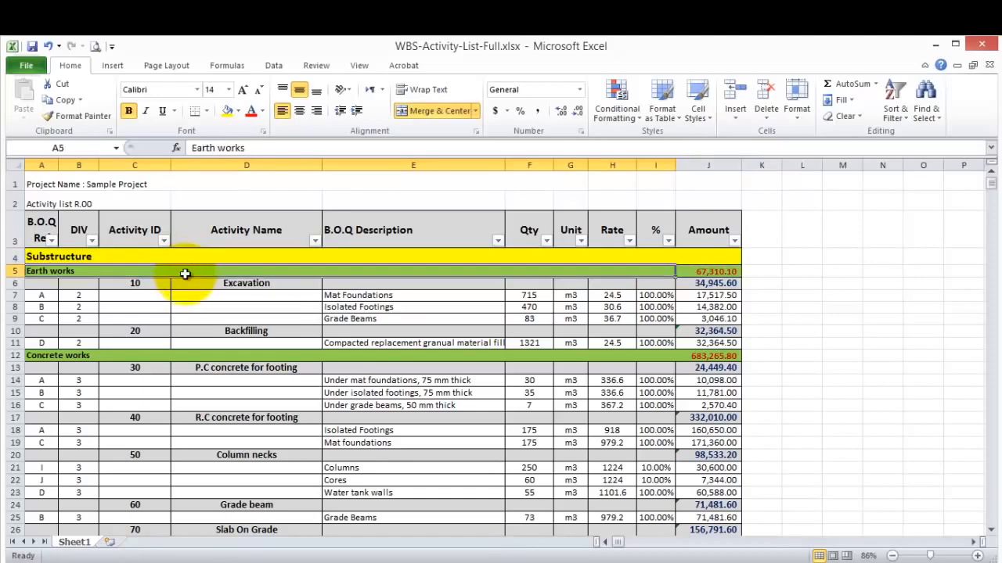
click(224, 283)
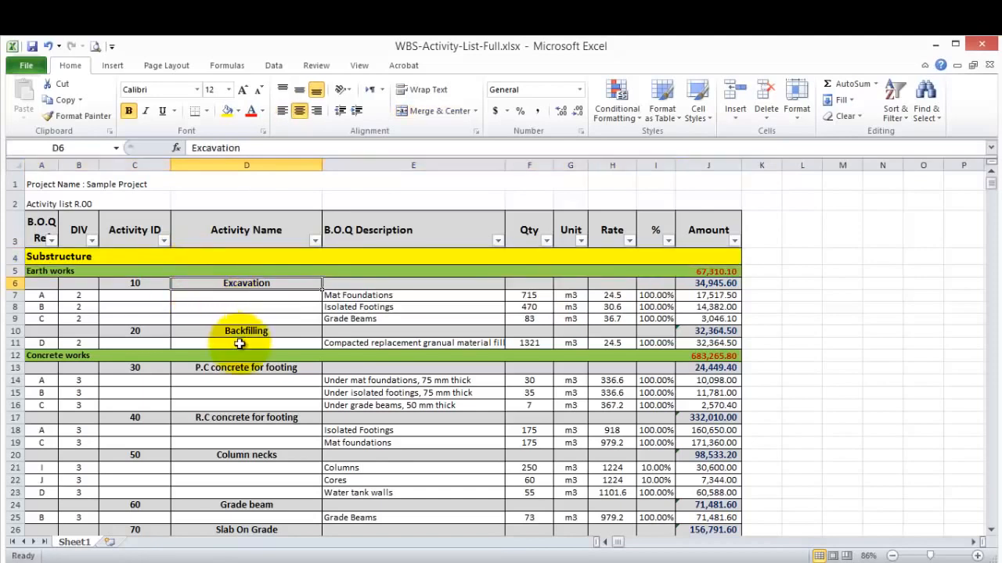
click(102, 258)
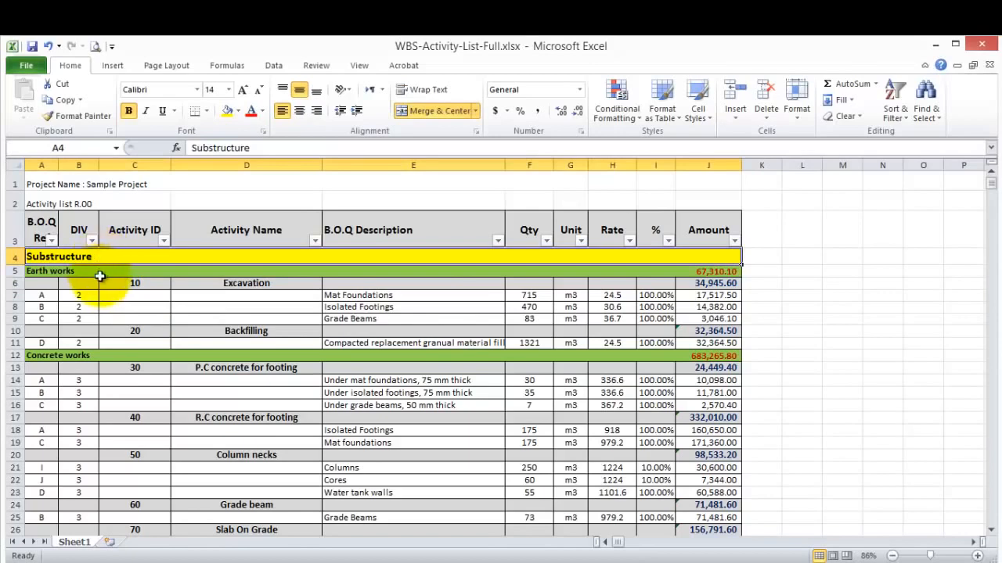
click(100, 272)
scroll(101, 273, down, 1)
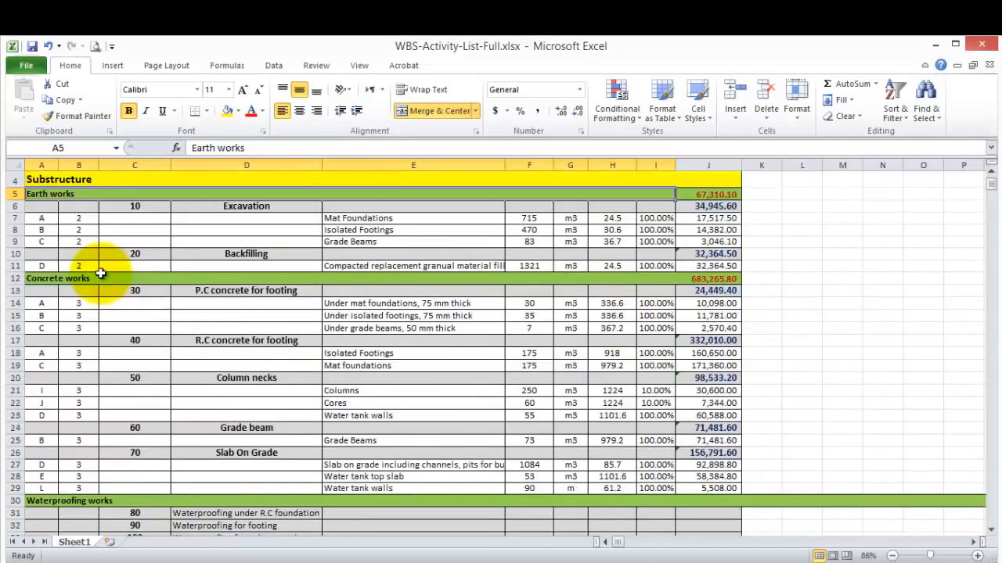
click(100, 273)
scroll(100, 278, down, 13)
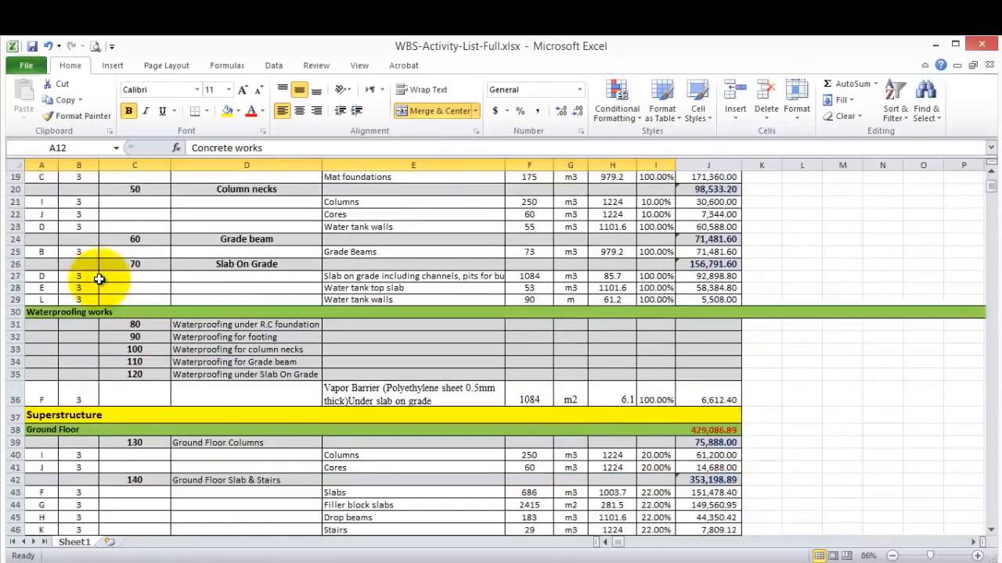
- Finish reviewing the activity list in Excel and open the WBS of the PlanningEngineer project in Primavera P6
scroll(100, 279, down, 15)
scroll(99, 279, up, 20)
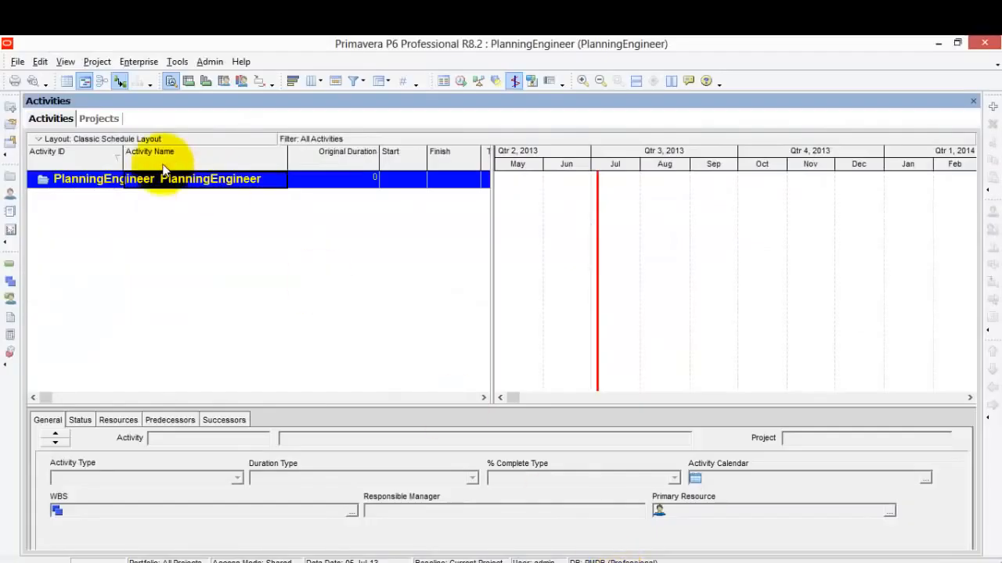
click(97, 61)
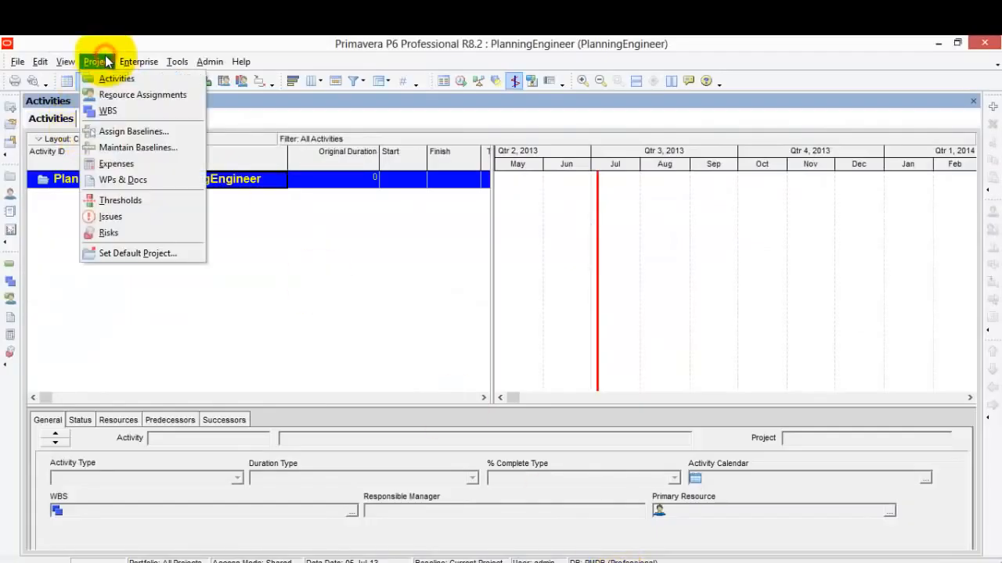
click(111, 114)
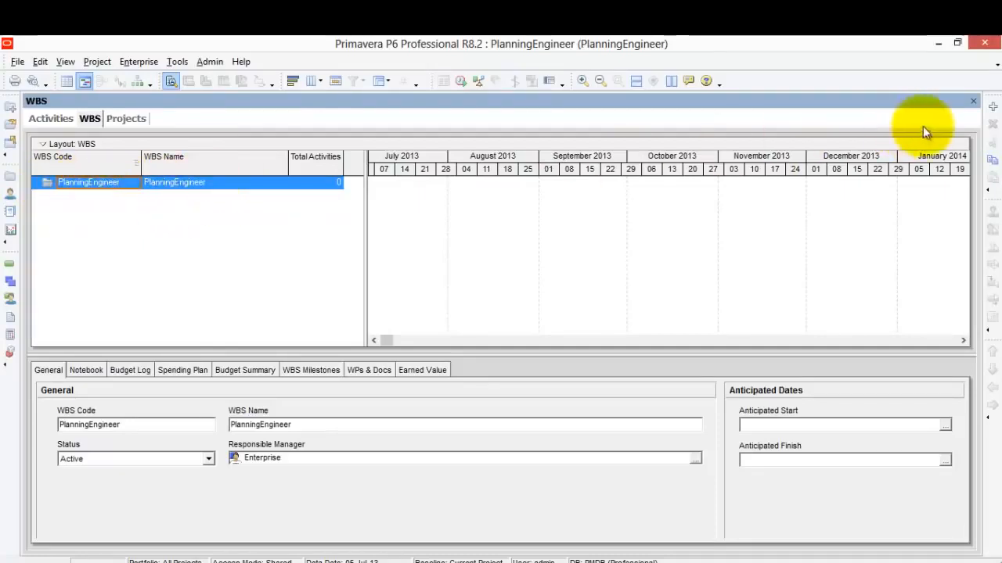
- Add a WBS element named Construction works under the PlanningEngineer project
click(993, 105)
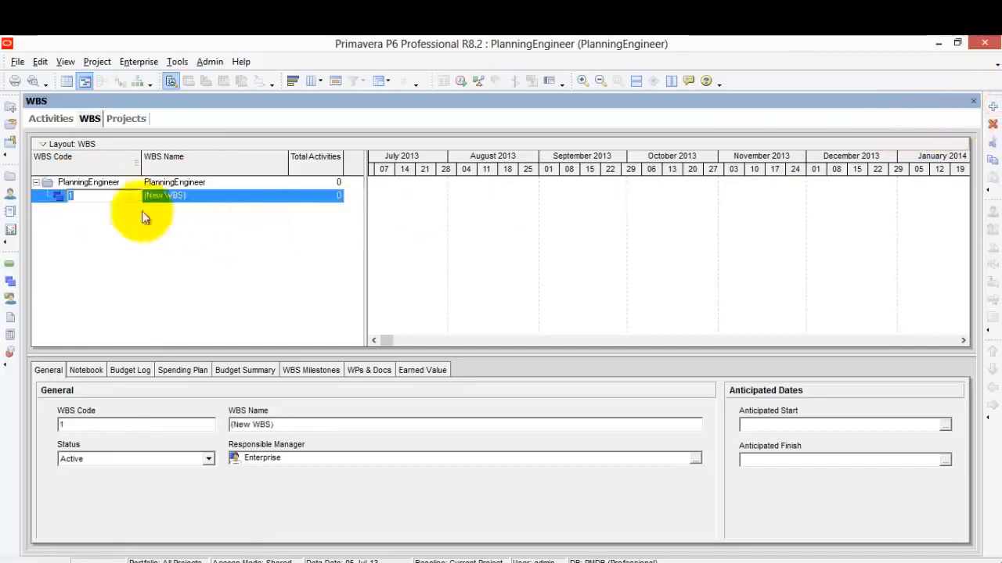
click(219, 200)
text(C)
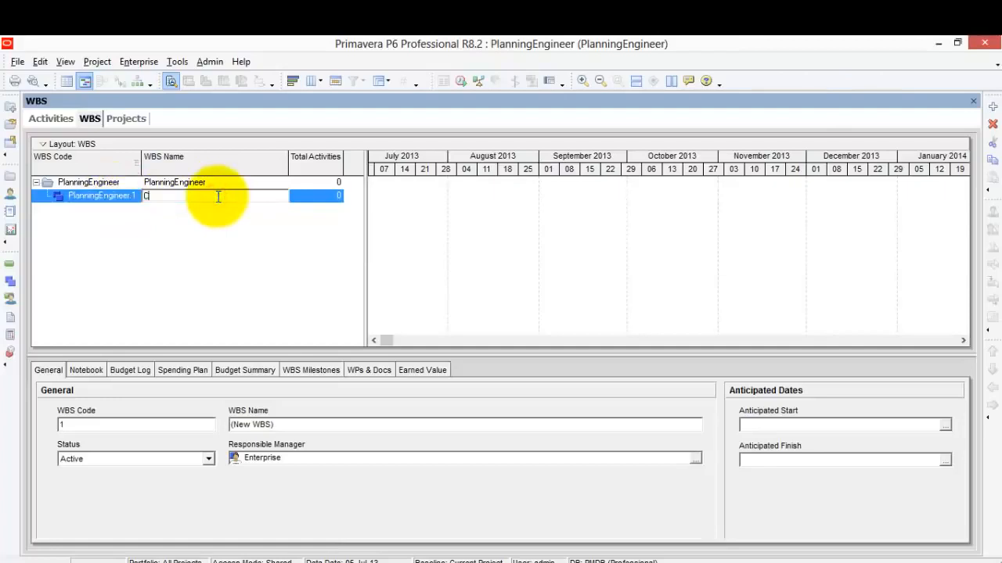
text(onstruction works)
key(Return)
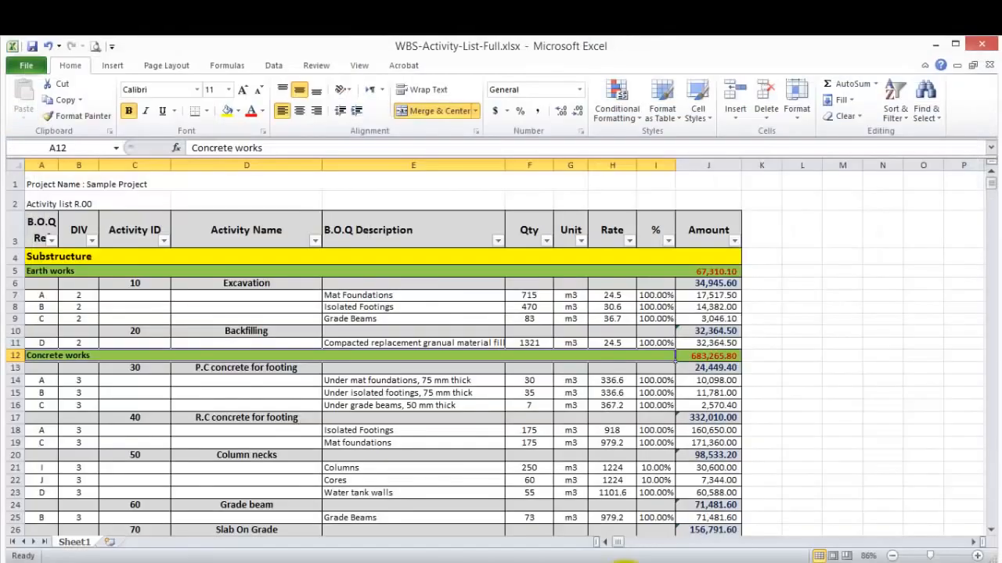
- Copy the Substructure heading text from WBS-Activity-List-Full.xlsx in Excel and switch back to Primavera P6
click(104, 256)
double_click(104, 256)
drag(105, 257, 11, 252)
right_click(63, 259)
click(97, 284)
click(88, 295)
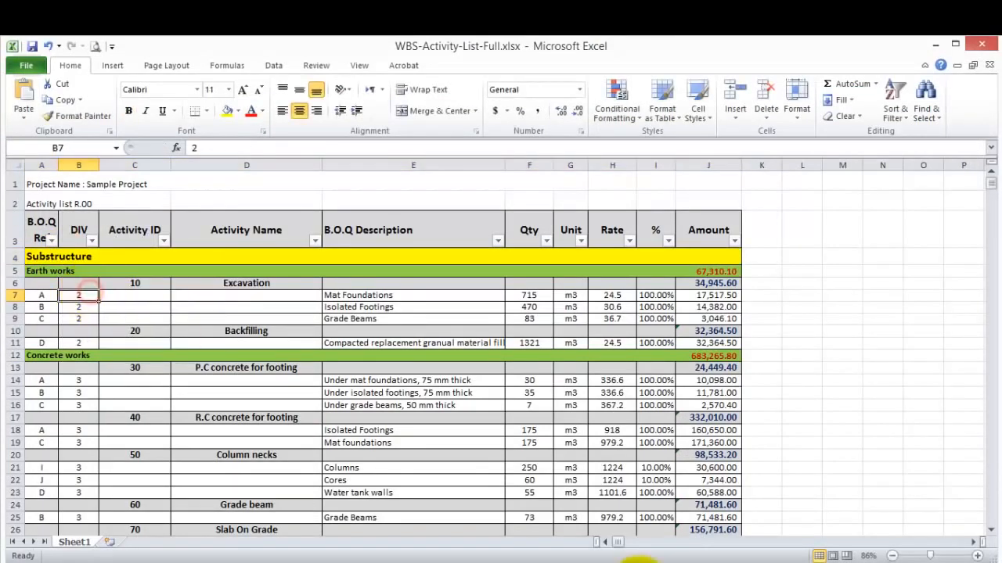
click(469, 562)
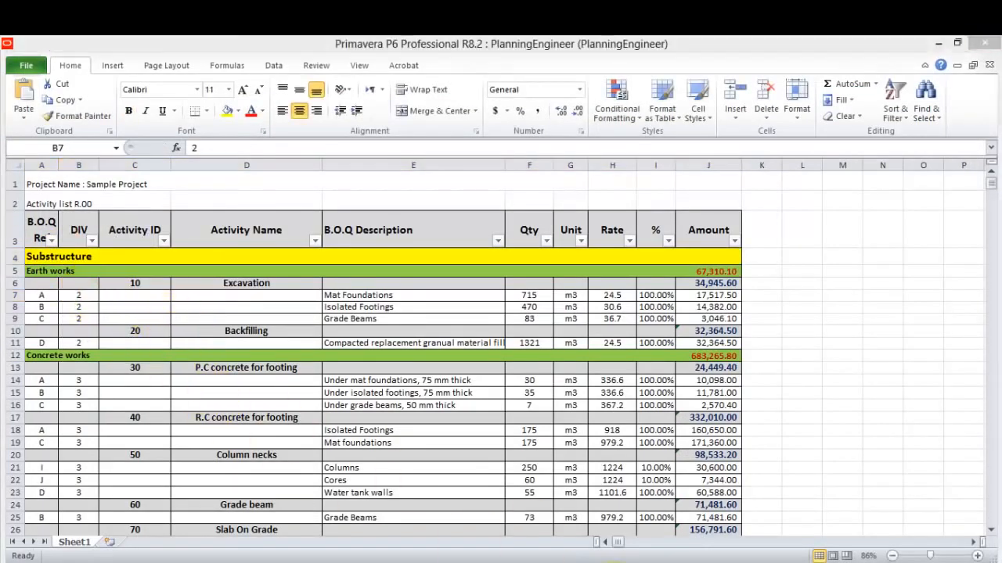
- Add a WBS element under Construction works and name it with the copied text Substructure
click(990, 107)
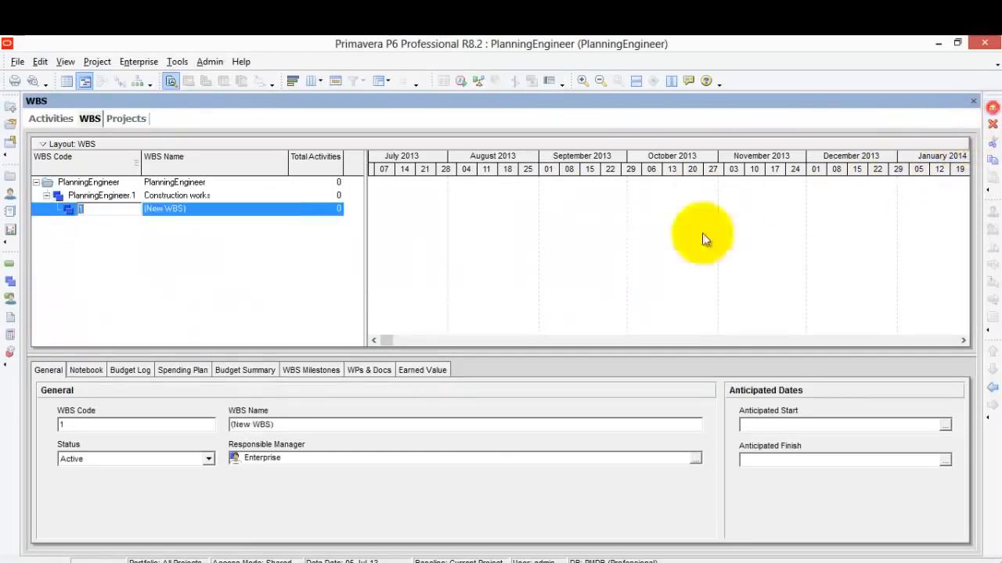
click(201, 208)
click(179, 209)
right_click(182, 210)
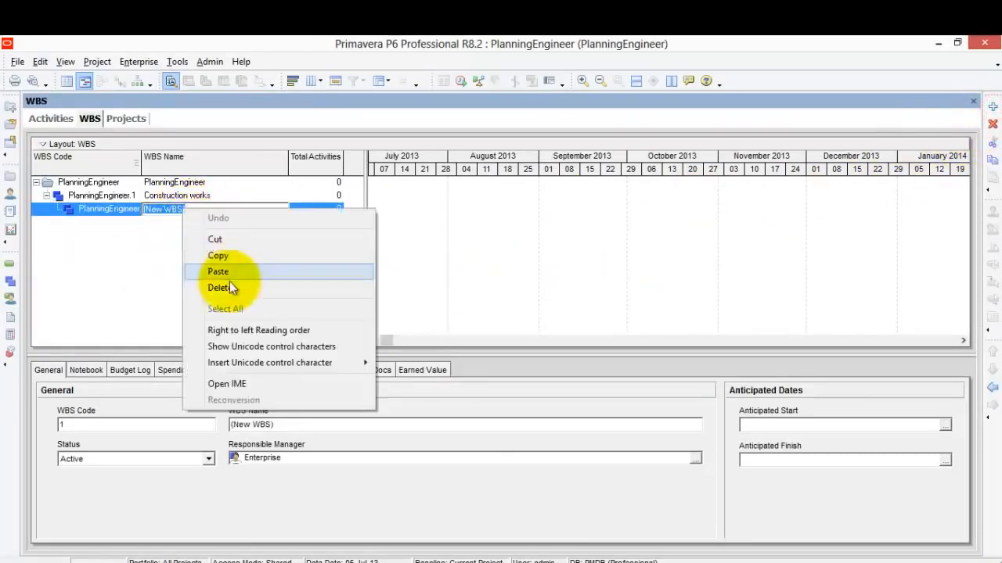
click(232, 272)
click(206, 272)
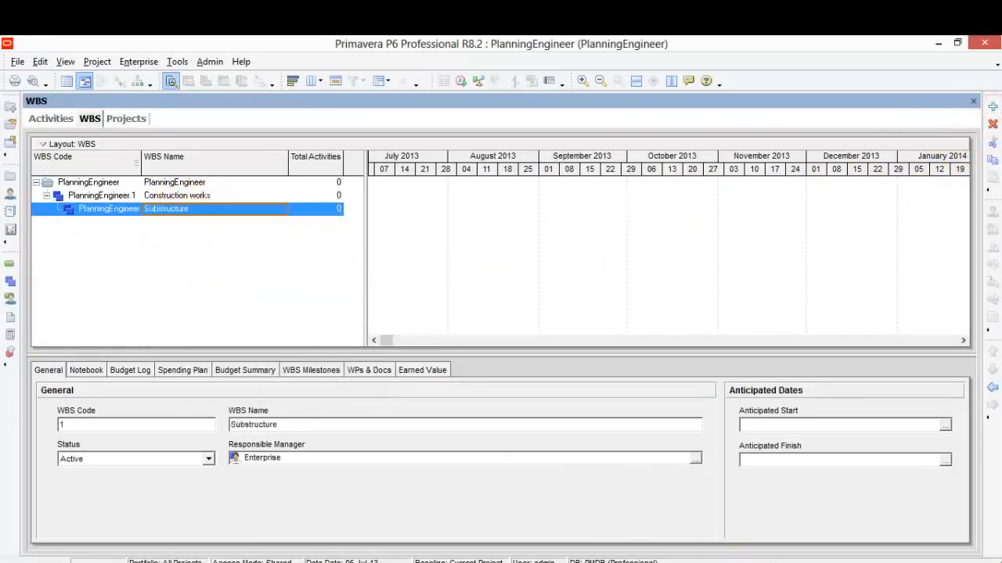
- Switch to Excel and close the wbs-and-division-of-work workbook, leaving WBS-Activity-List-Full.xlsx open
mouse_move(391, 559)
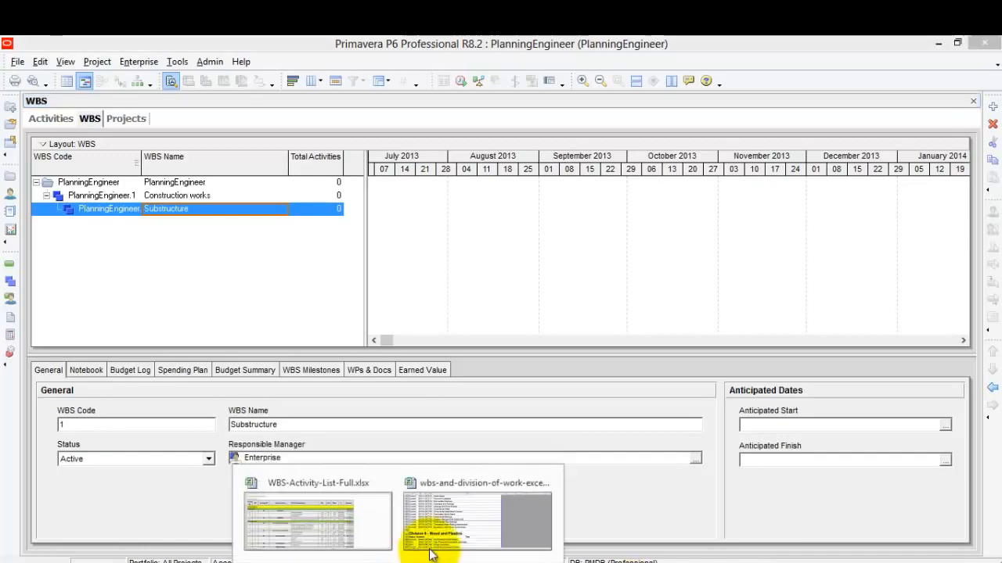
click(479, 478)
click(985, 47)
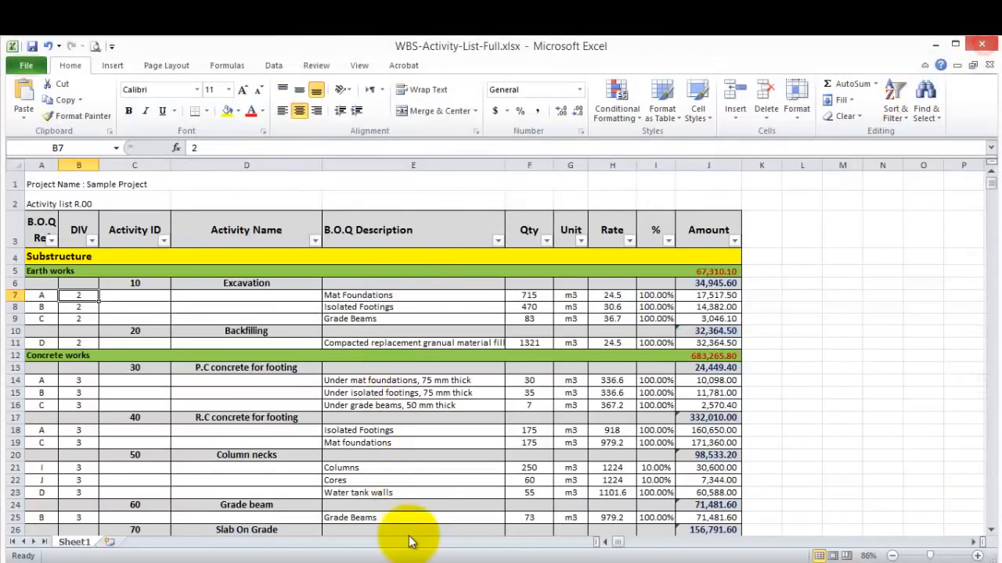
- Copy the Earth works heading text below Substructure in the activity list and switch back to Primavera P6
click(70, 256)
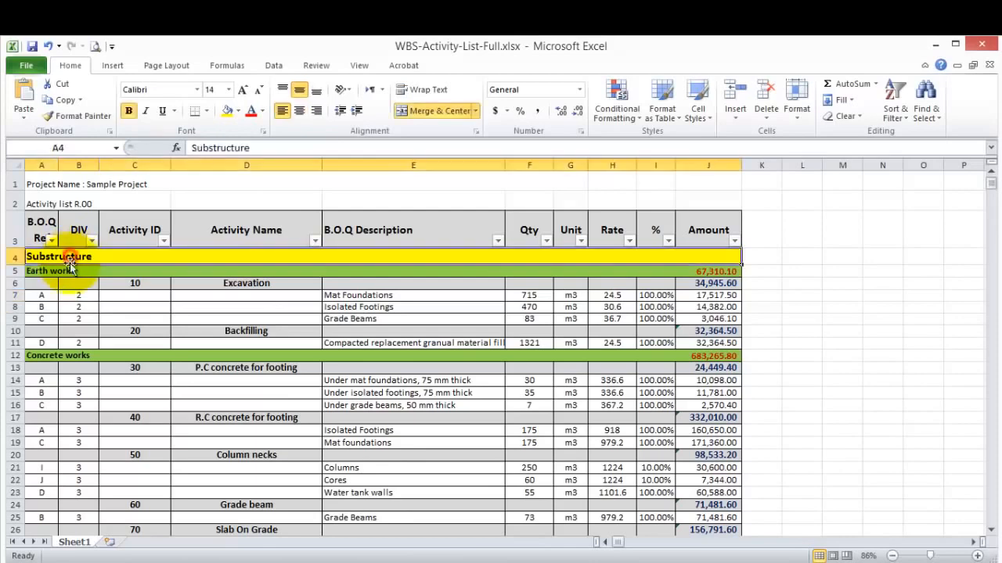
double_click(83, 270)
drag(83, 271, 27, 271)
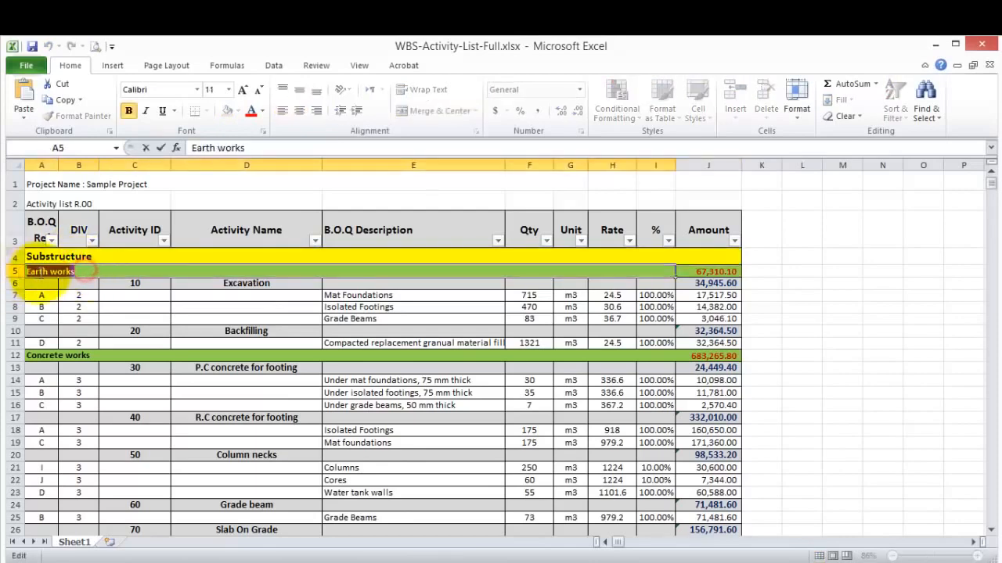
right_click(40, 271)
click(81, 295)
click(600, 562)
click(622, 562)
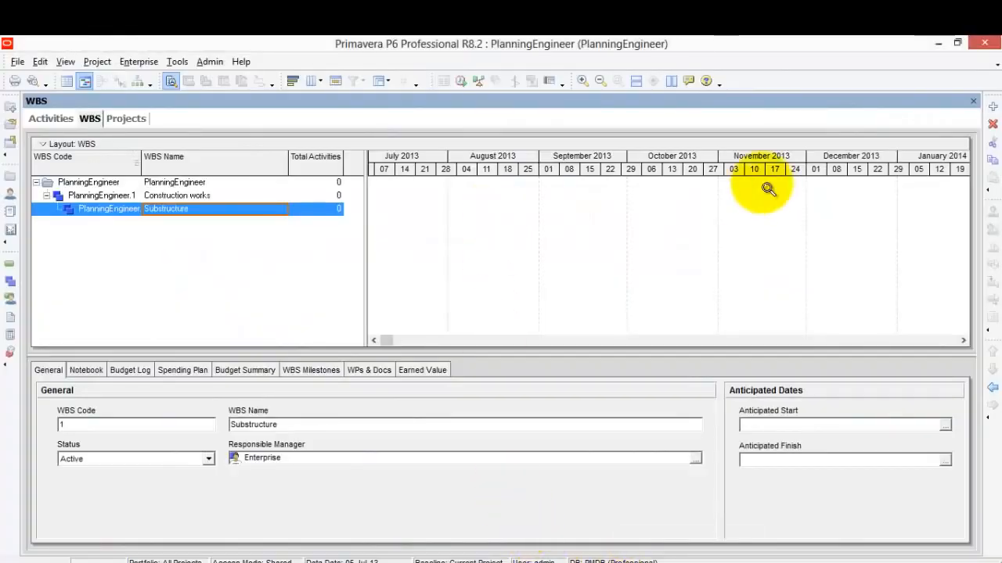
- Add a WBS element under Substructure and name it with the copied text Earth works
click(992, 107)
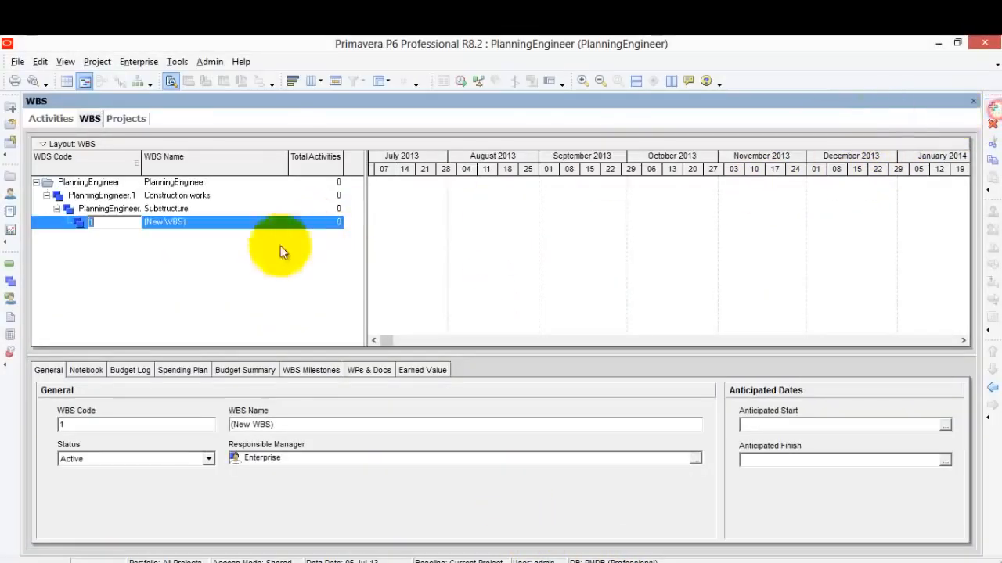
right_click(184, 225)
click(221, 283)
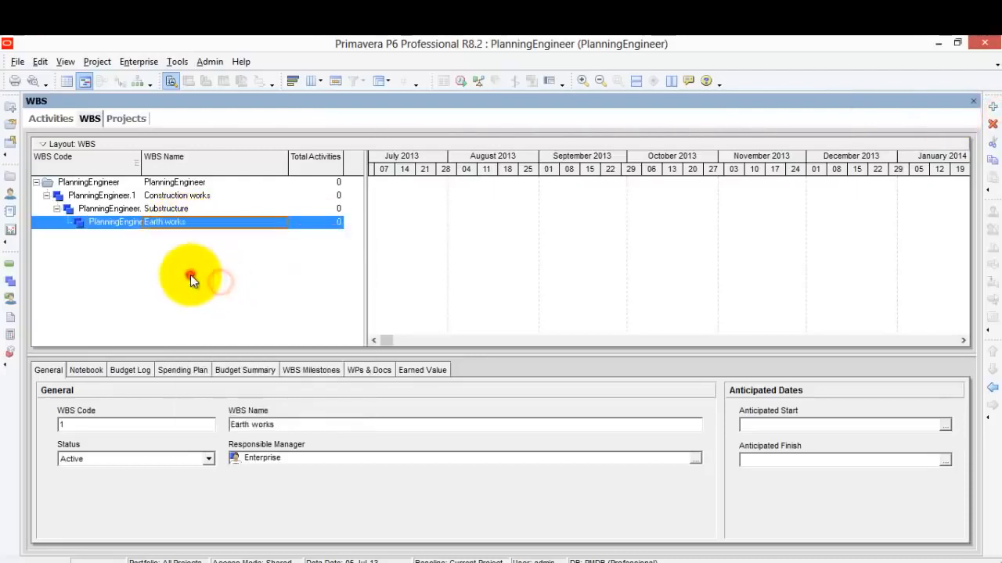
- Add another new WBS element and outdent it to the same level as Earth works under Substructure
click(993, 107)
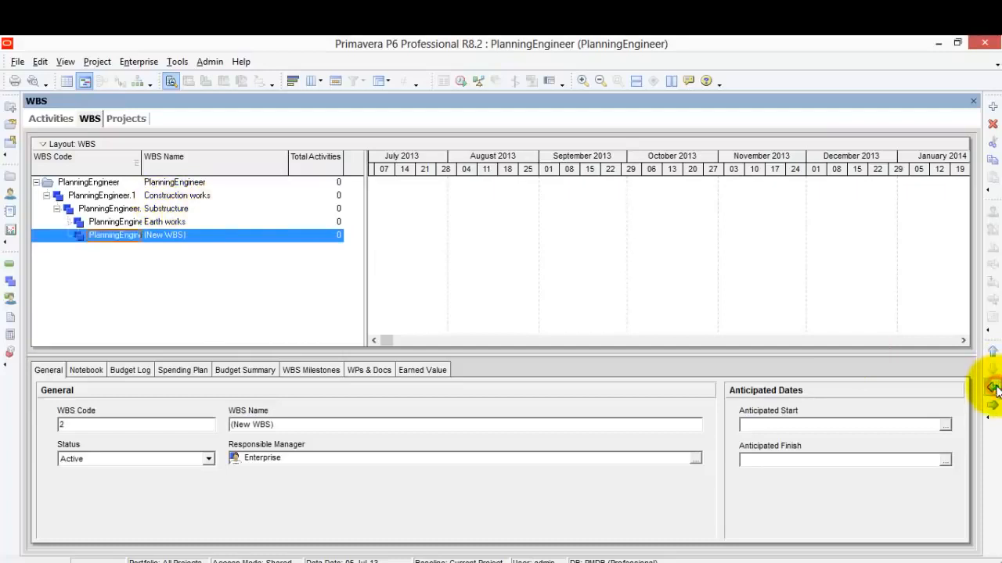
click(105, 211)
click(99, 237)
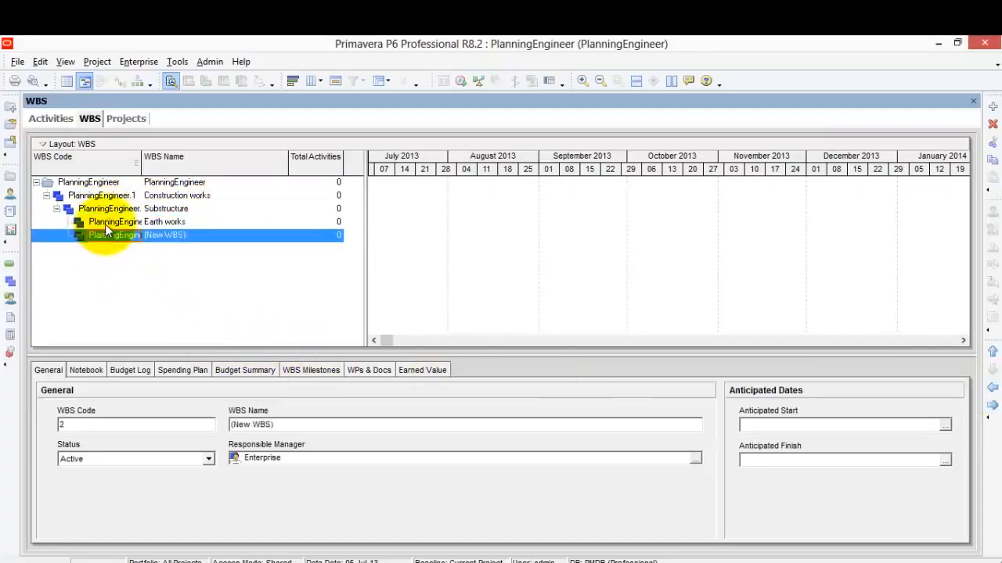
- Outdent the new WBS element to Substructure's level, and collapse and expand Substructure to check the hierarchy
click(105, 224)
click(104, 238)
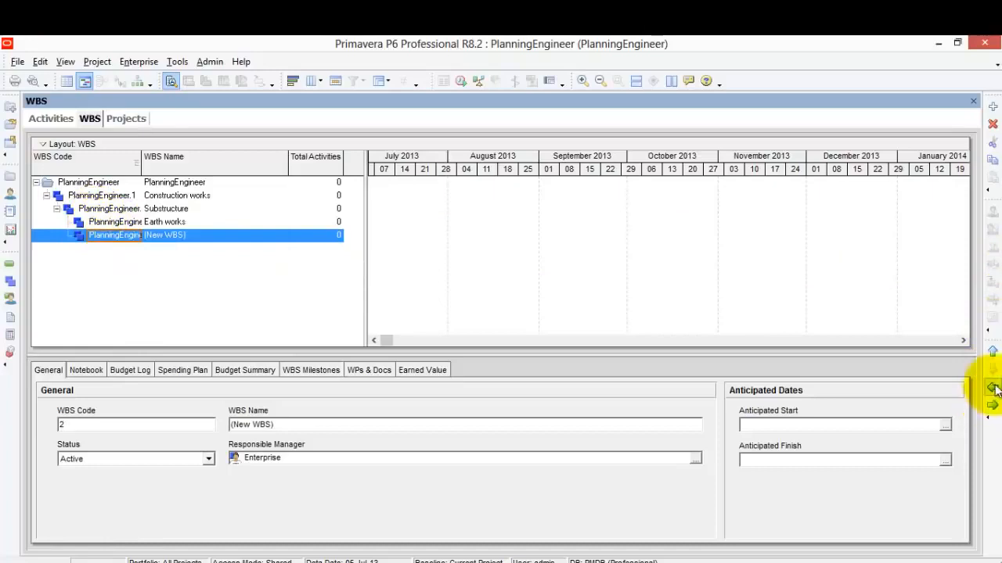
click(143, 208)
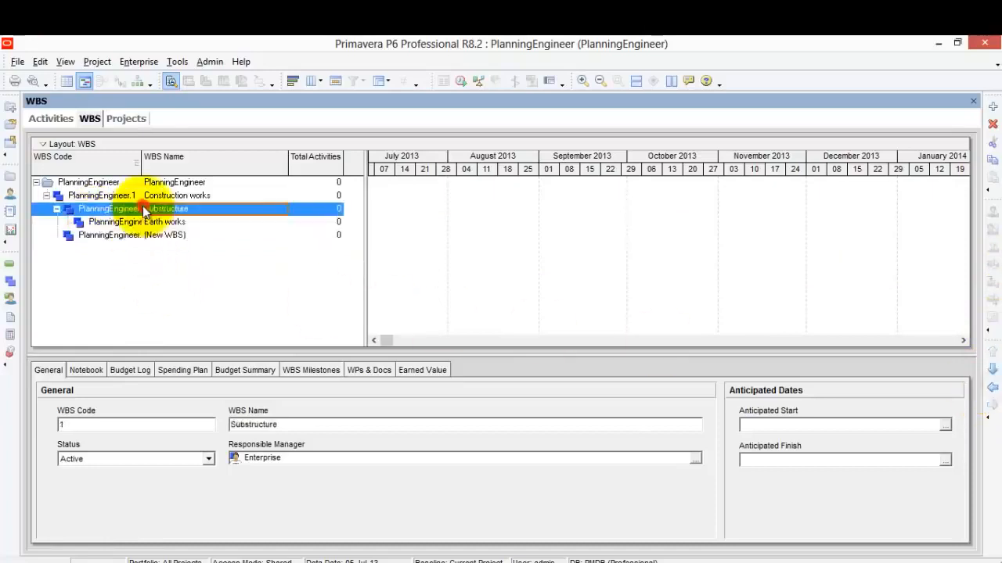
click(57, 209)
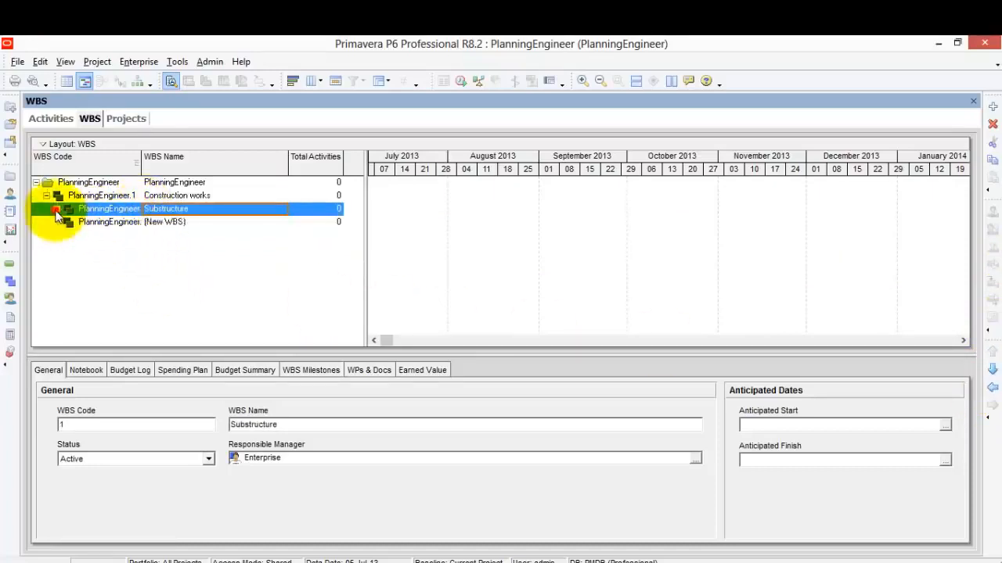
click(56, 209)
click(57, 209)
click(57, 209)
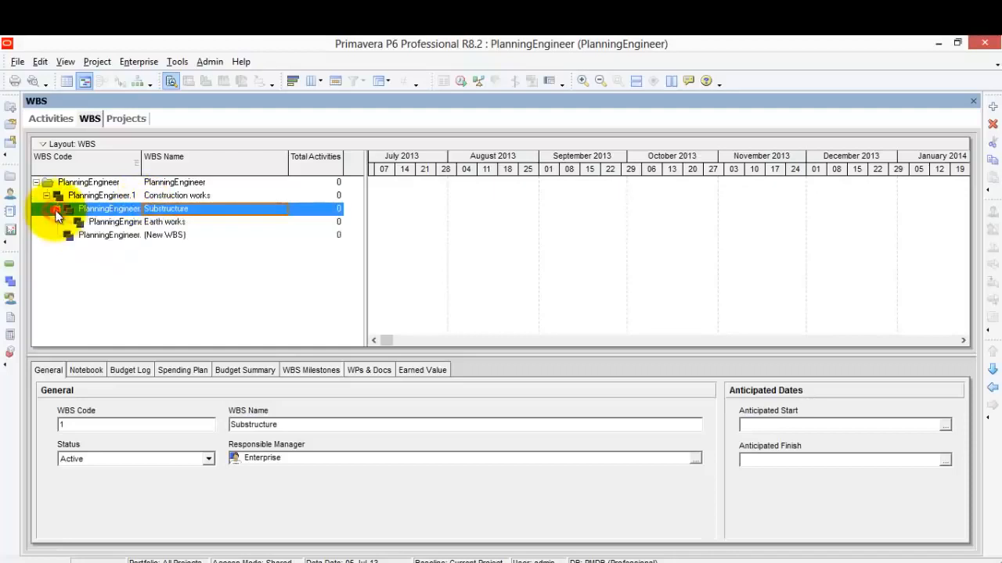
click(70, 236)
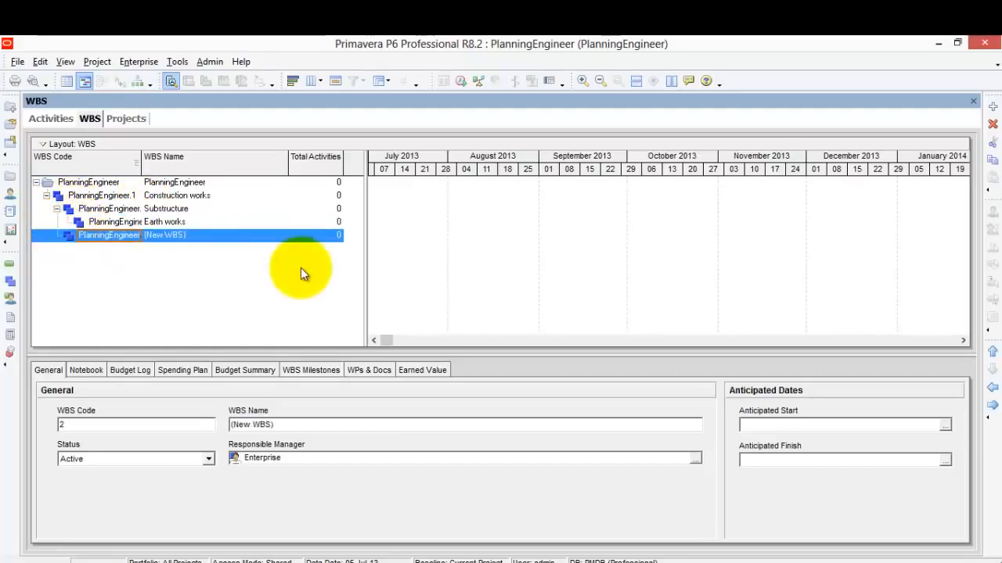
- Copy the Concrete works heading text from the activity list in Excel and switch back to Primavera P6
click(397, 562)
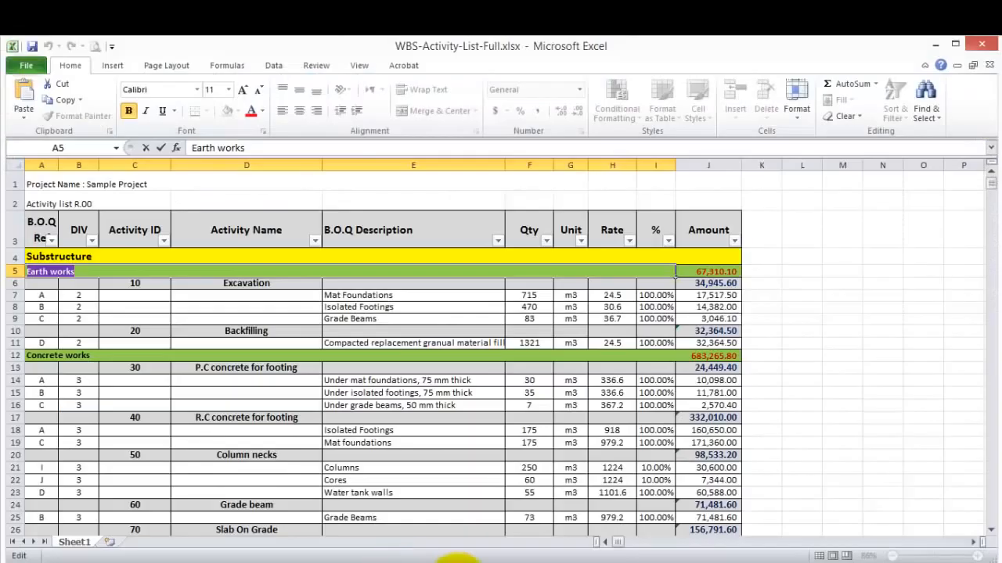
click(99, 356)
double_click(100, 356)
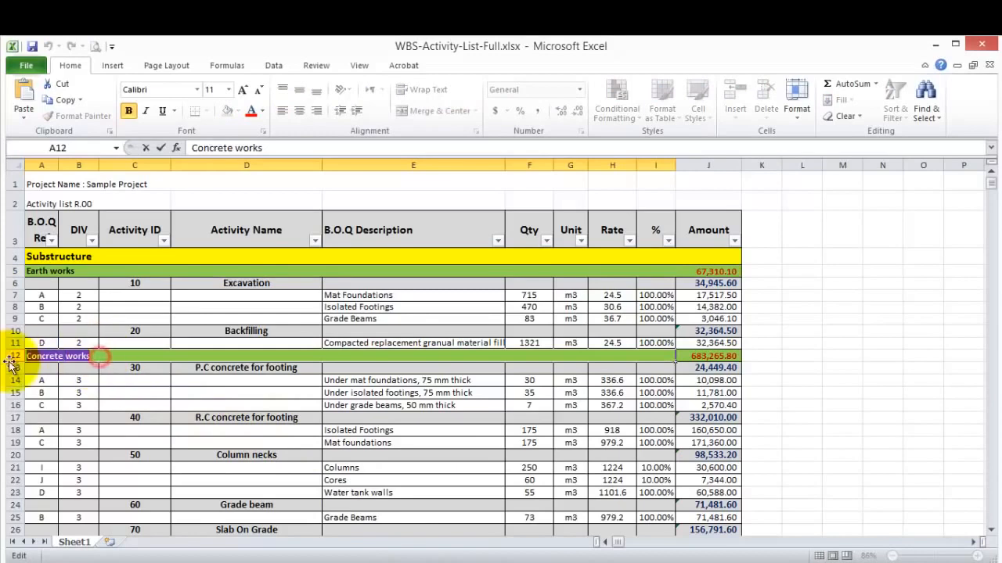
right_click(35, 354)
click(78, 374)
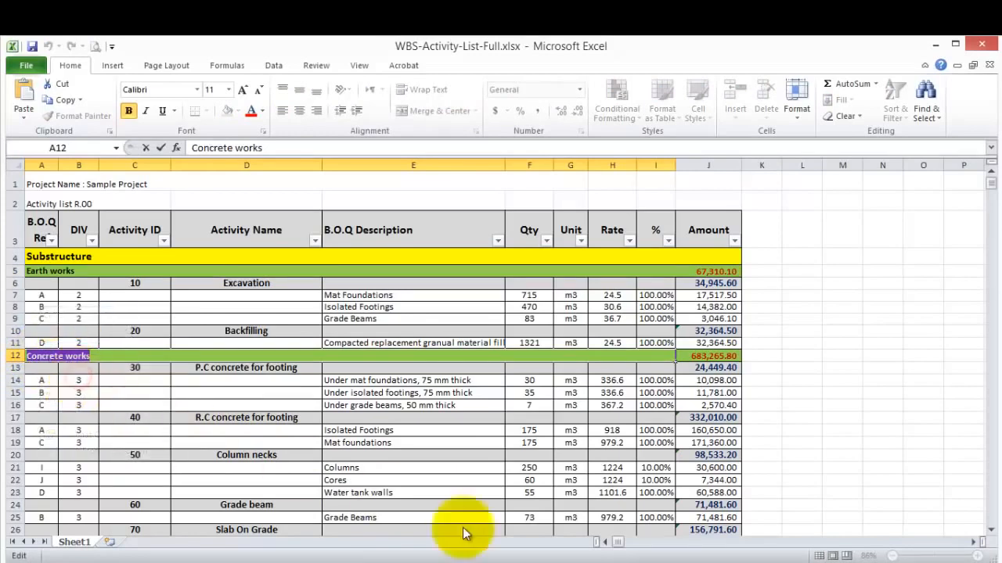
click(618, 562)
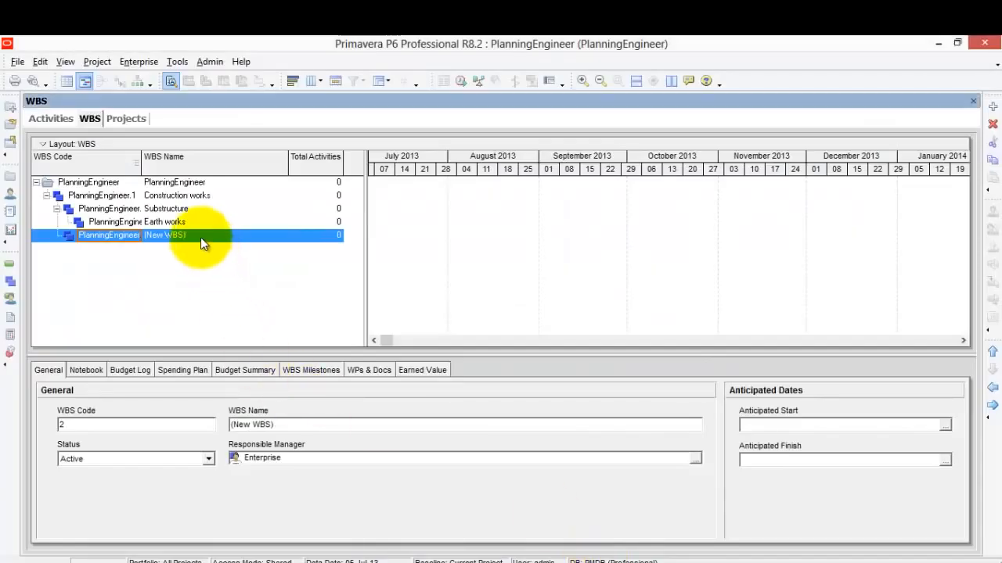
- Name the new WBS element with the copied text Concrete works and indent it under Substructure
click(198, 237)
right_click(183, 236)
click(223, 300)
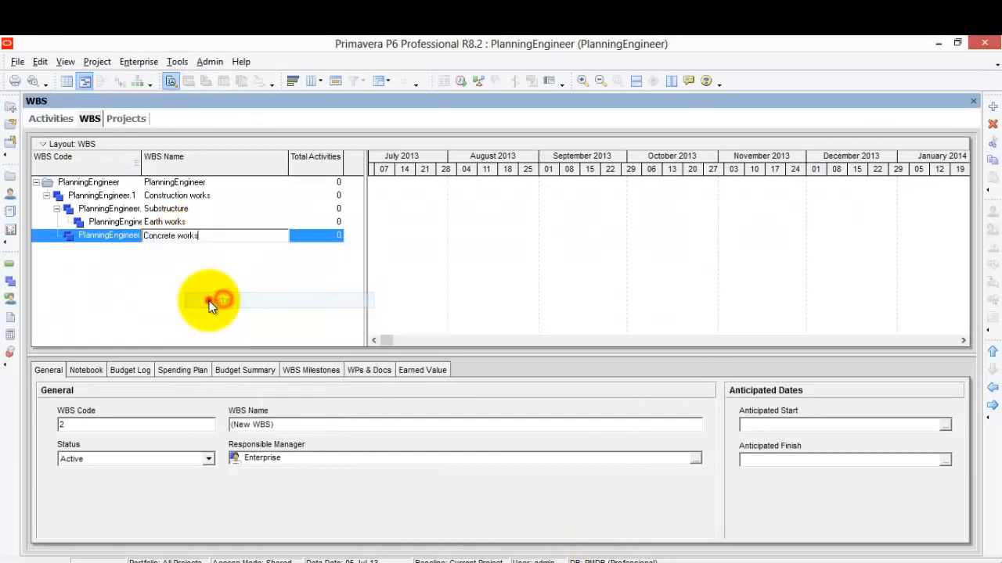
click(158, 208)
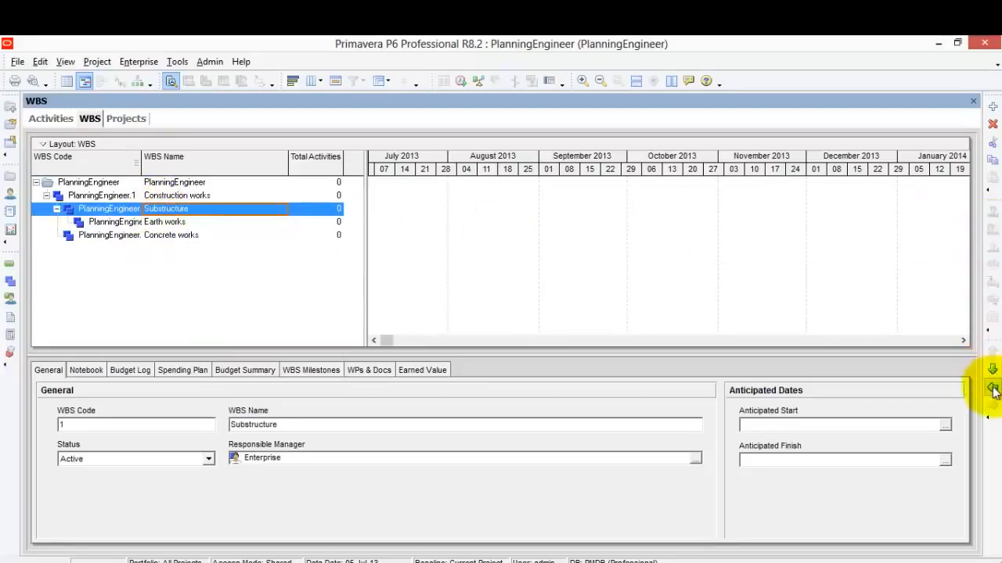
click(152, 236)
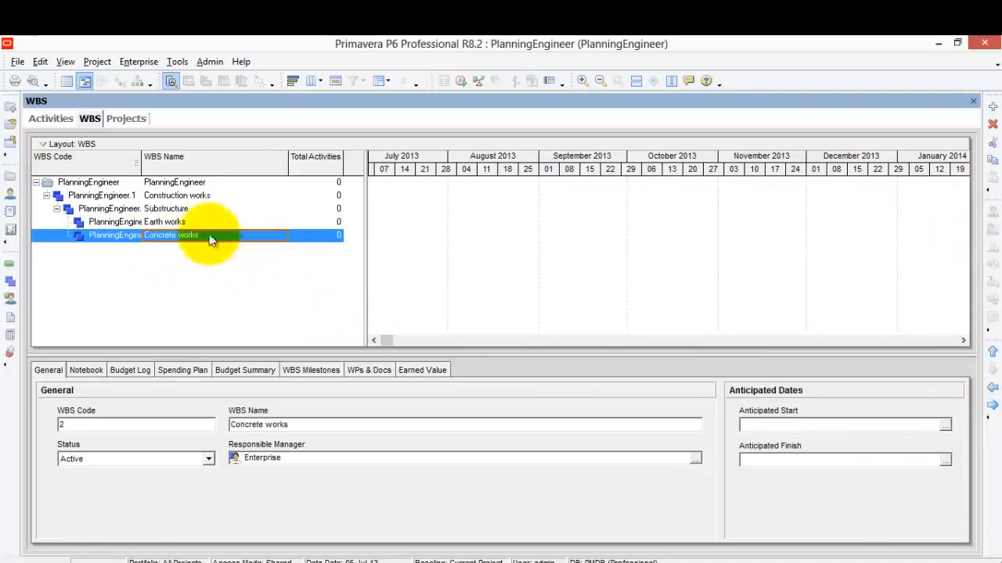
- Move Concrete works above Earth works in the WBS order and back below it
click(169, 220)
click(168, 235)
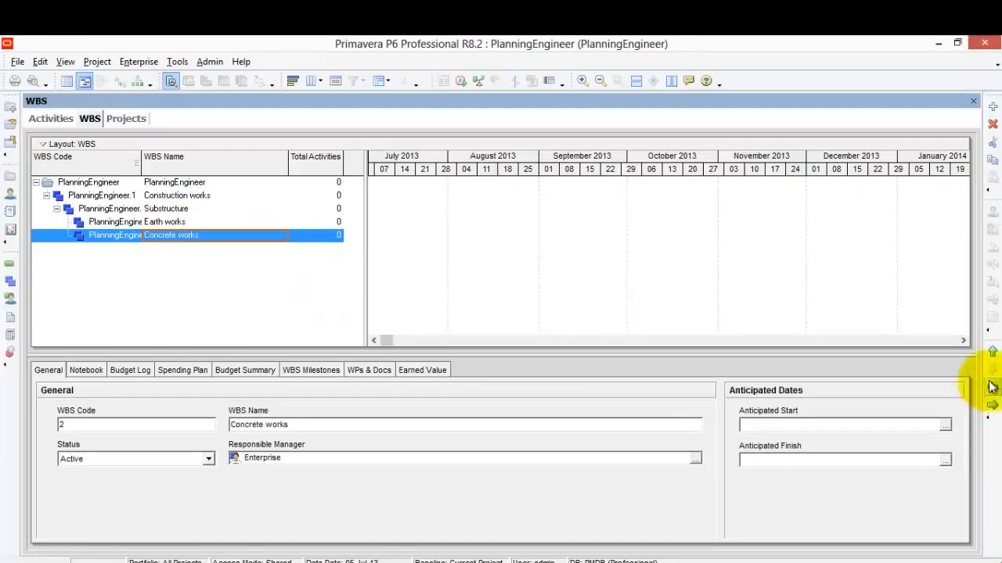
click(992, 356)
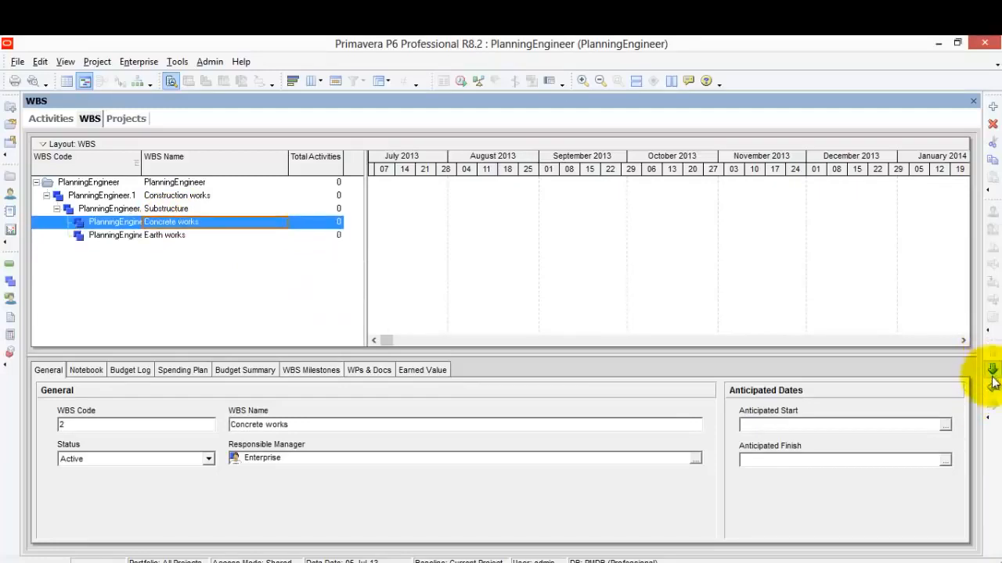
click(990, 372)
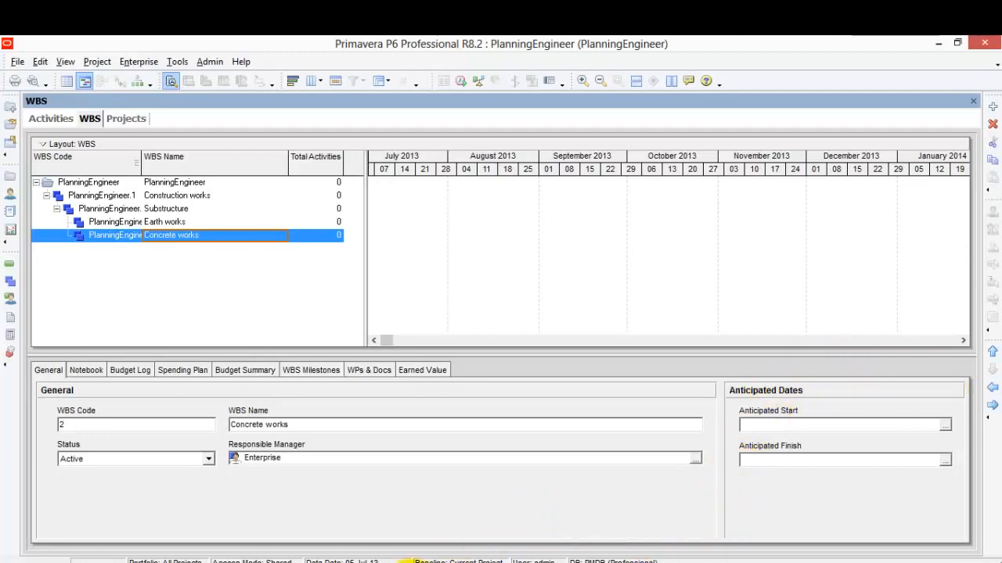
- Copy the Waterproofing works heading text from the activity list in Excel and switch back to Primavera P6
click(409, 562)
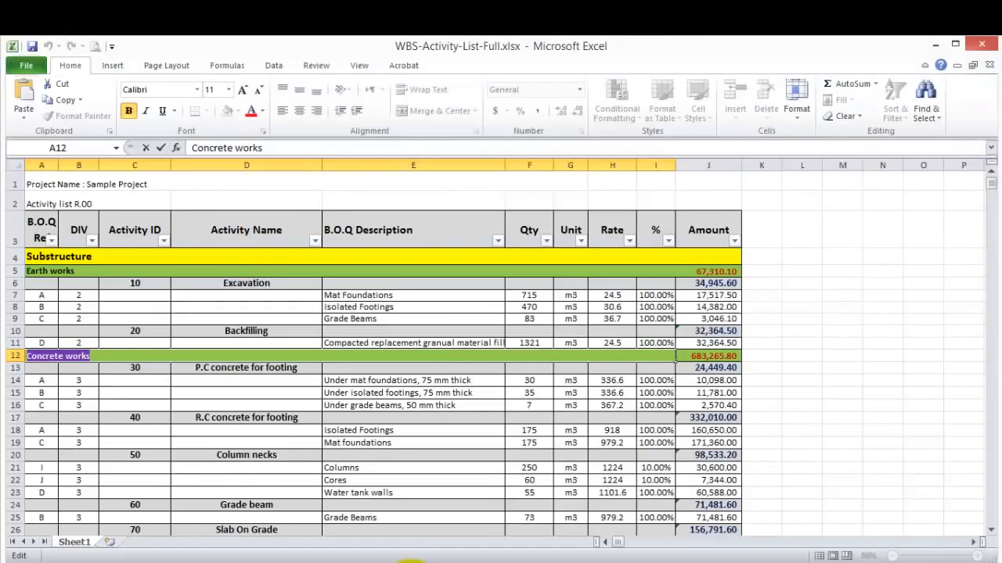
click(127, 404)
scroll(118, 344, down, 3)
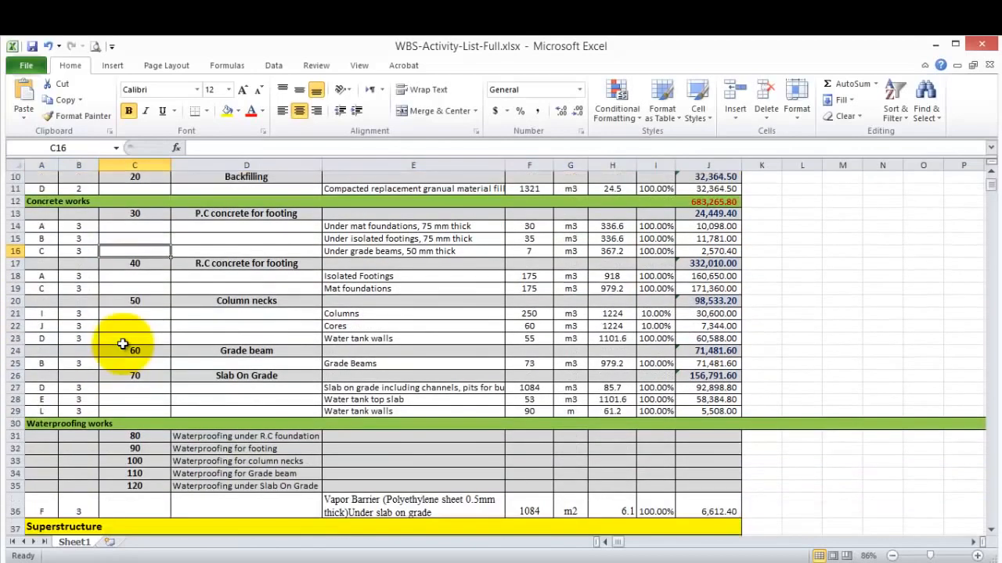
double_click(116, 424)
drag(116, 424, 7, 424)
right_click(39, 425)
click(88, 451)
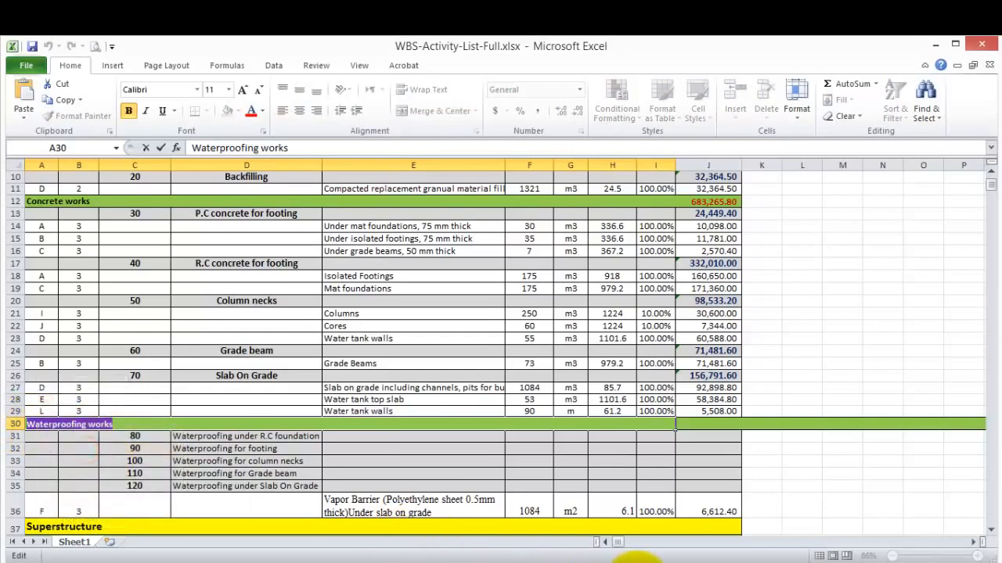
click(638, 562)
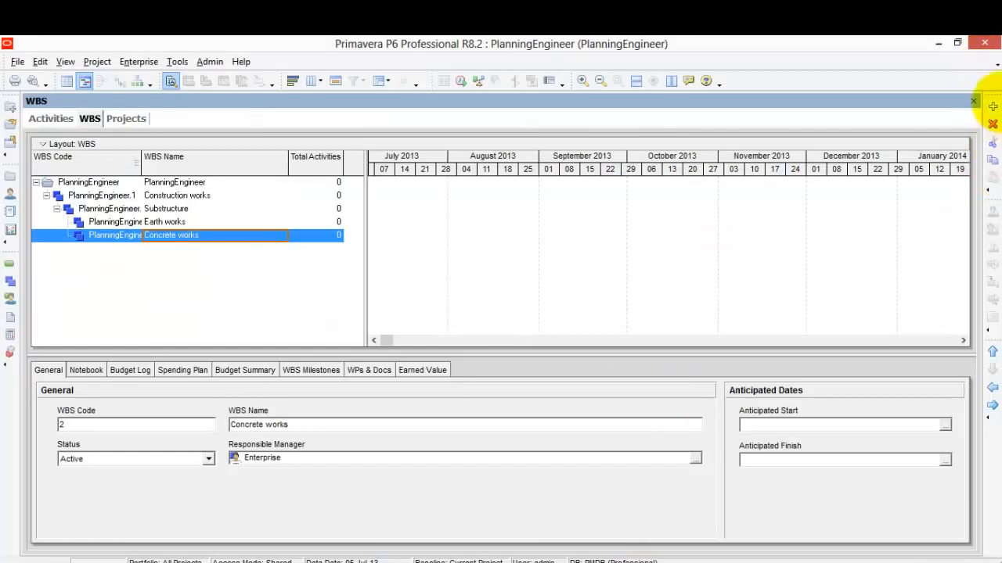
- Add a WBS element at Concrete works' level under Substructure and name it with the copied text Waterproofing works
click(993, 106)
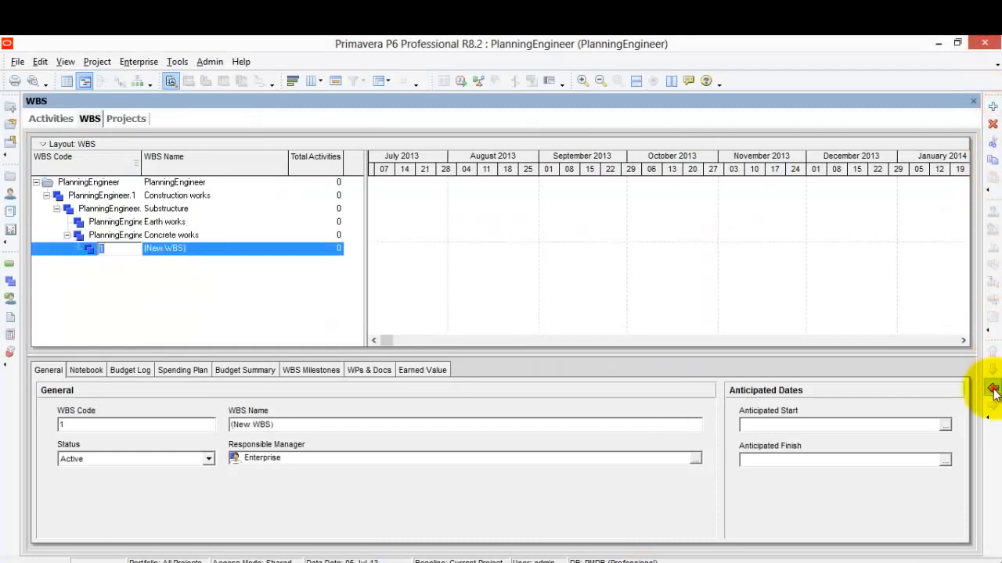
click(184, 249)
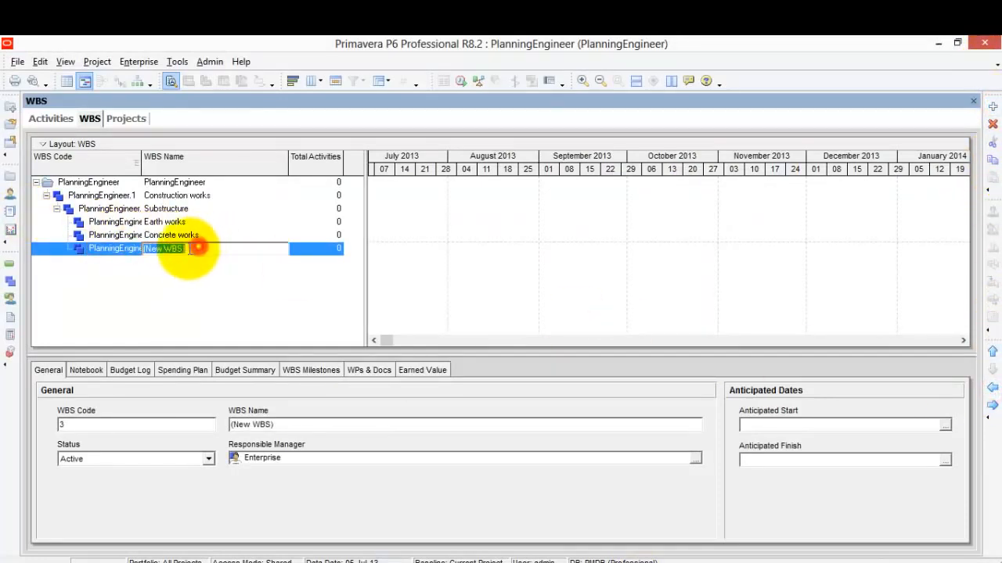
right_click(180, 249)
click(261, 313)
click(208, 317)
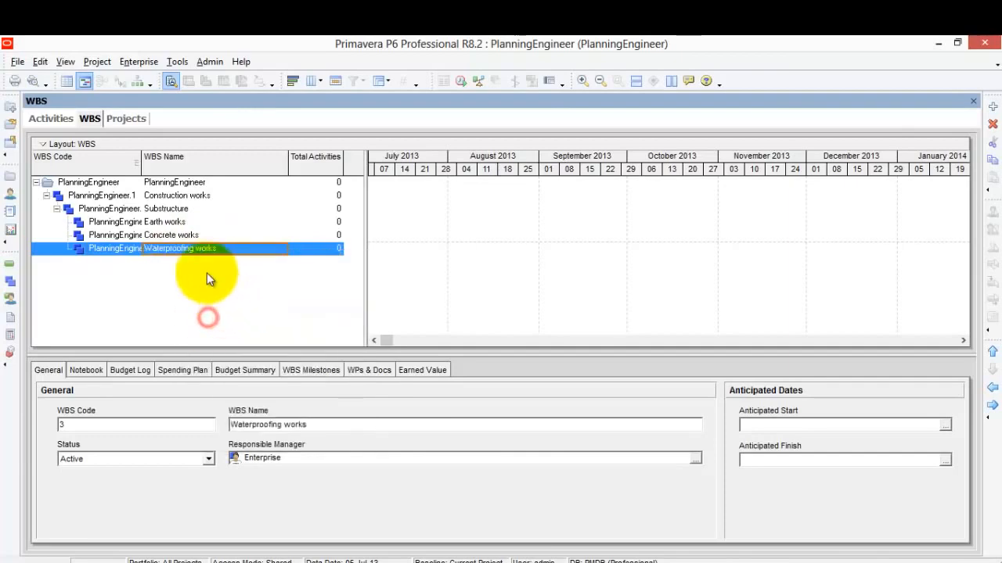
- Copy the Superstructure heading text from the Excel activity list and return to Primavera P6
click(395, 558)
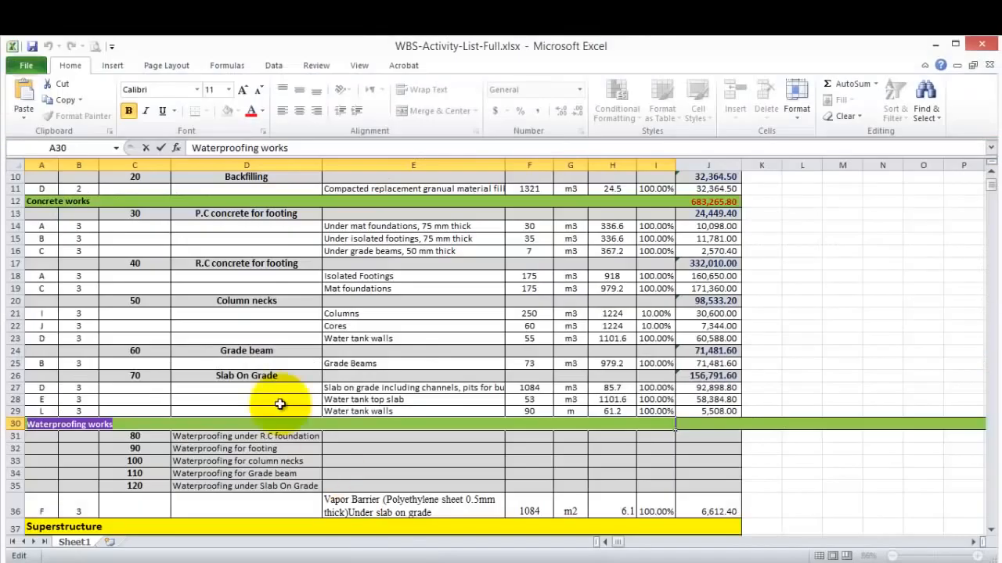
scroll(233, 349, down, 3)
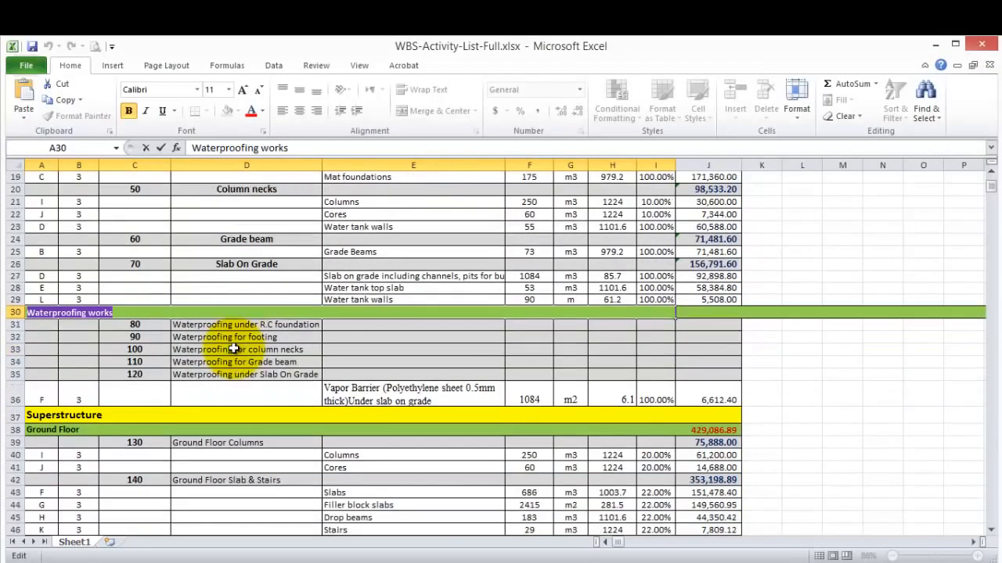
double_click(109, 416)
drag(109, 415, 29, 416)
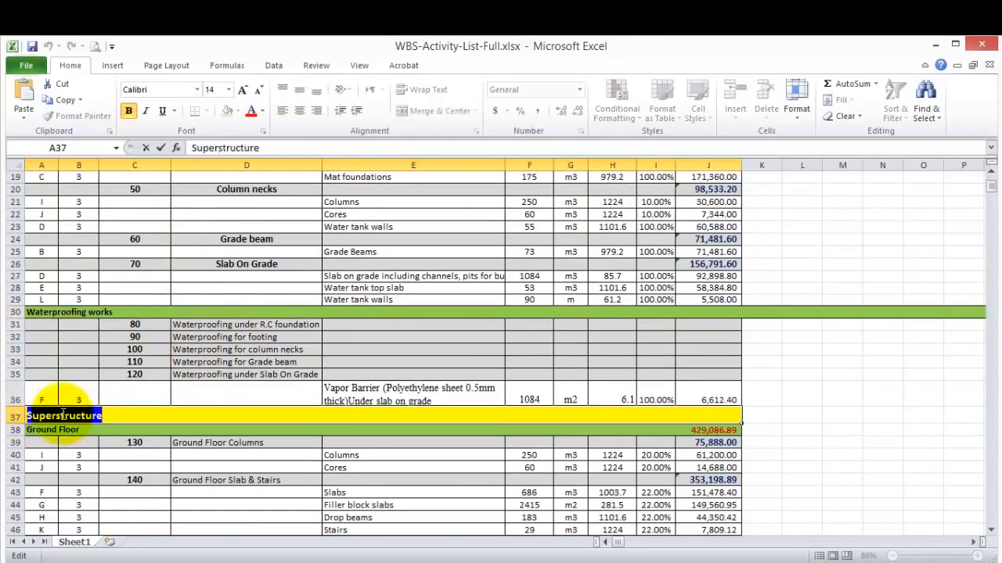
right_click(66, 416)
click(98, 440)
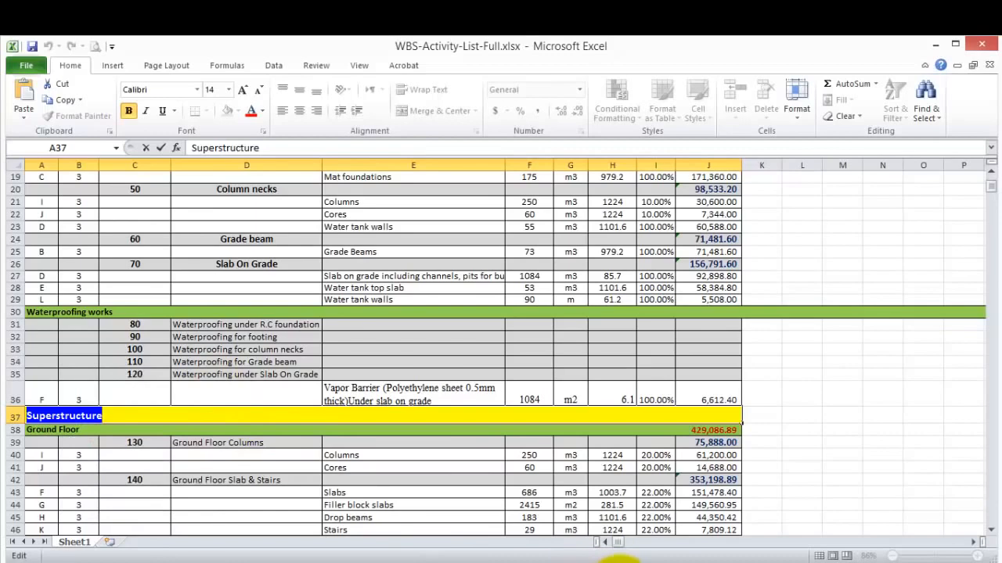
click(619, 562)
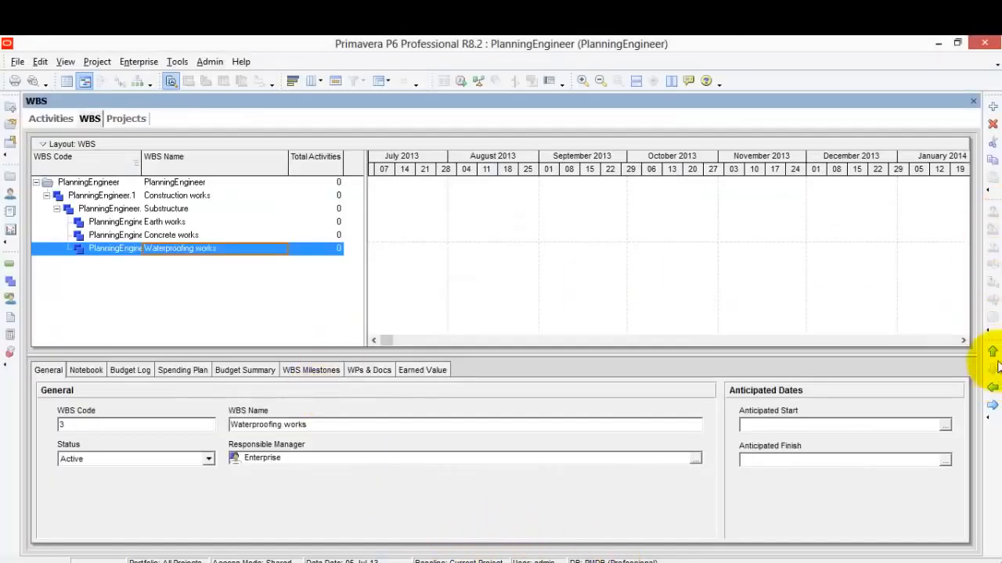
- Add a WBS element at Substructure's level under Construction works and name it with the copied text Superstructure
click(992, 106)
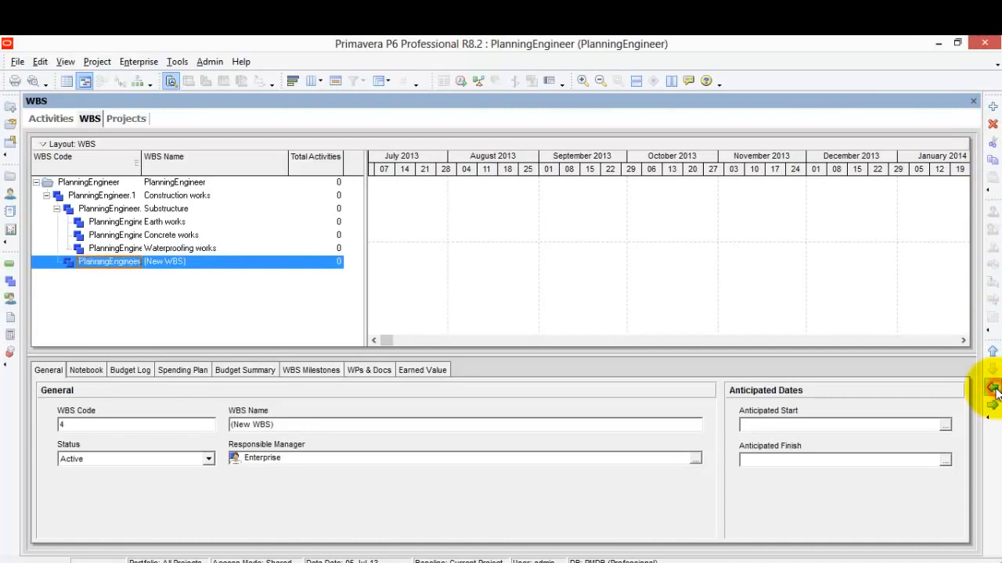
click(191, 261)
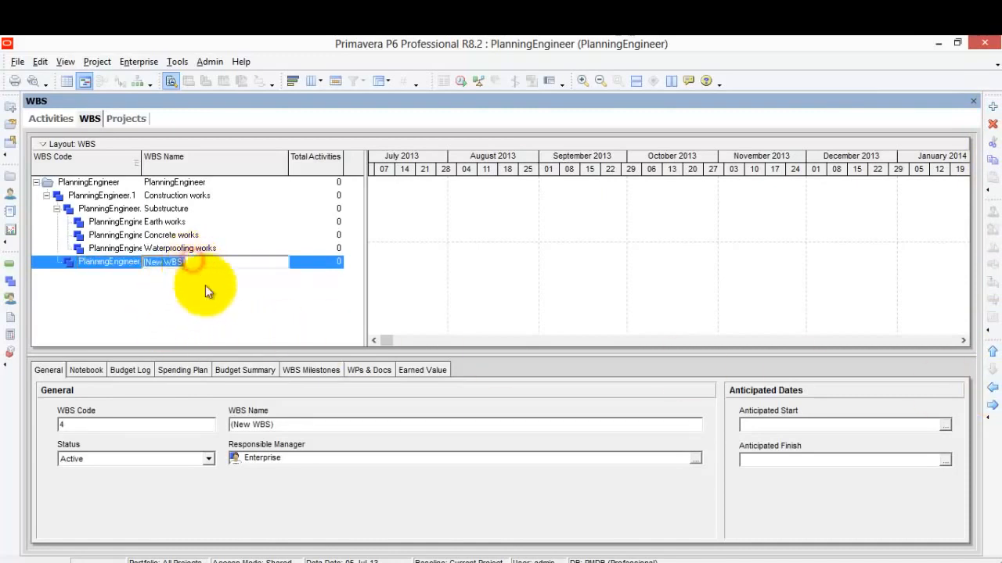
right_click(195, 269)
click(269, 323)
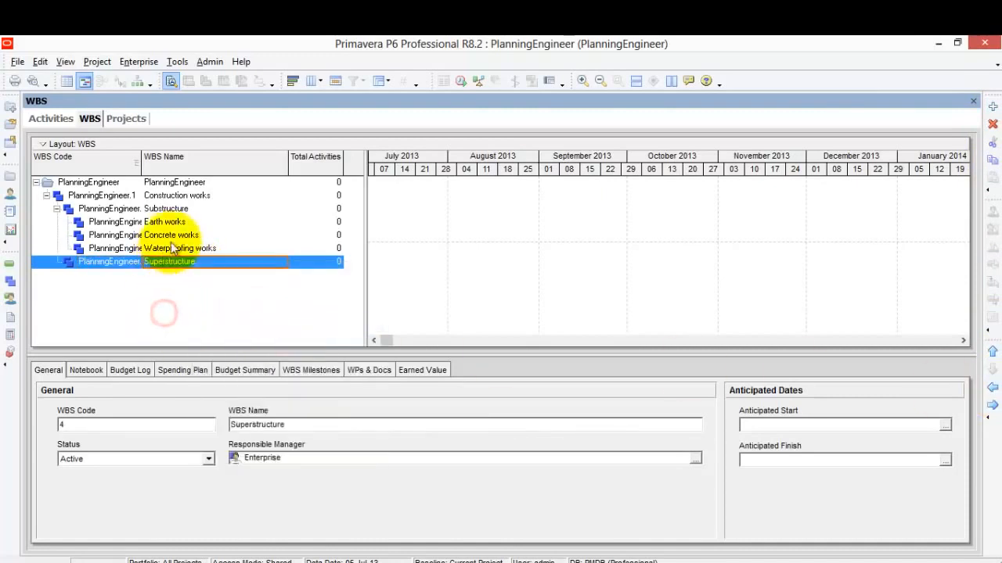
click(180, 207)
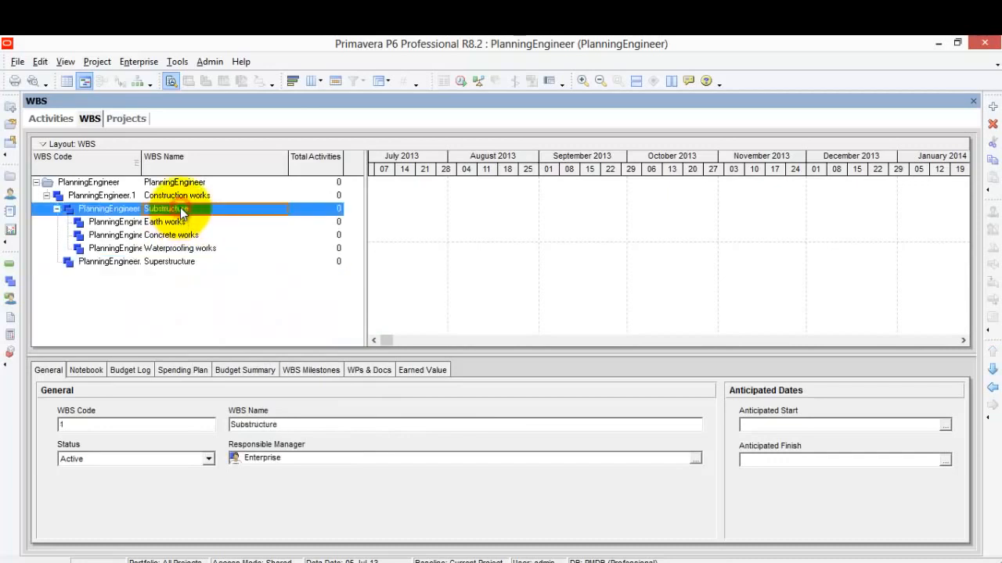
click(176, 266)
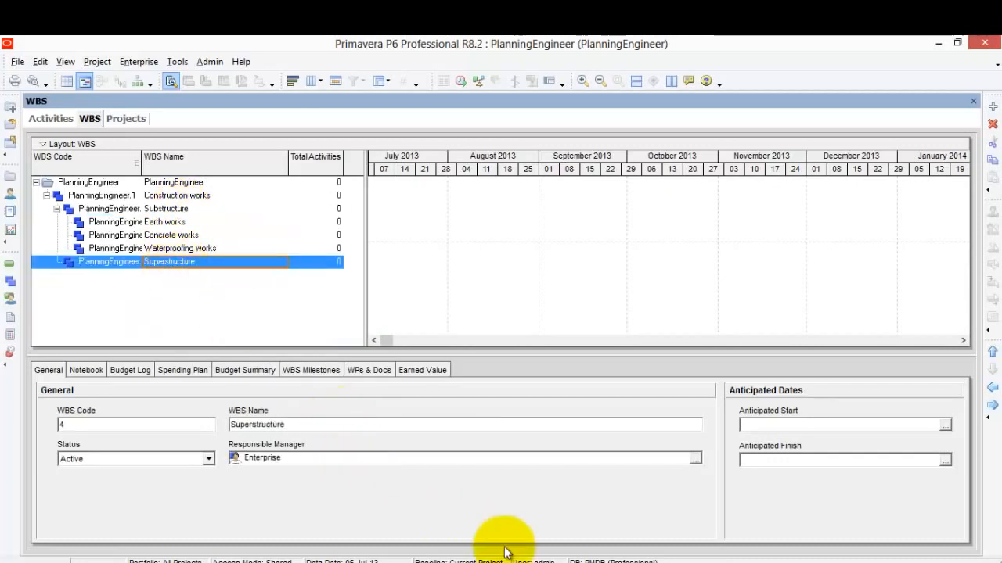
- Copy the Ground Floor heading text under Superstructure in the Excel activity list and return to Primavera P6
mouse_move(630, 560)
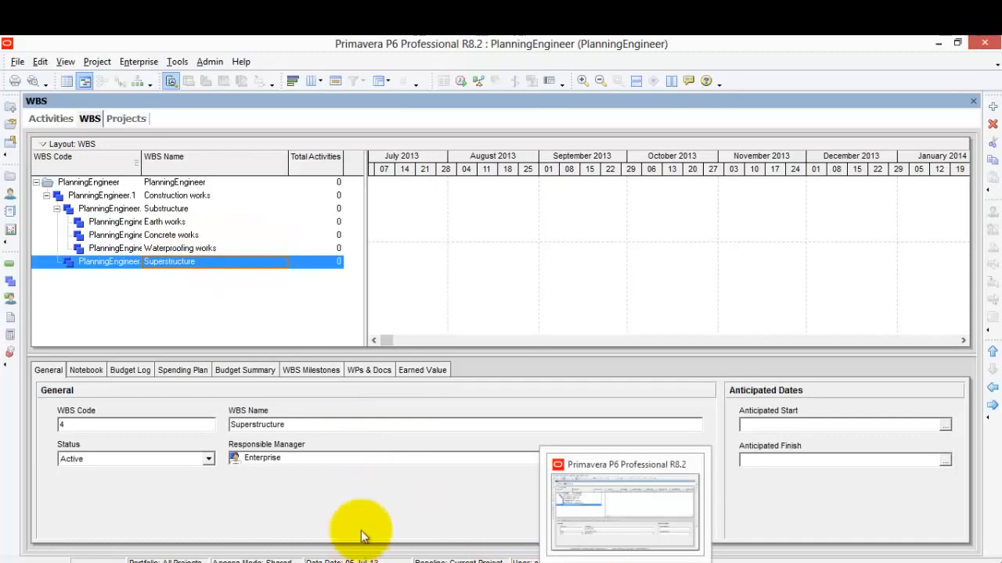
click(405, 562)
scroll(112, 347, down, 3)
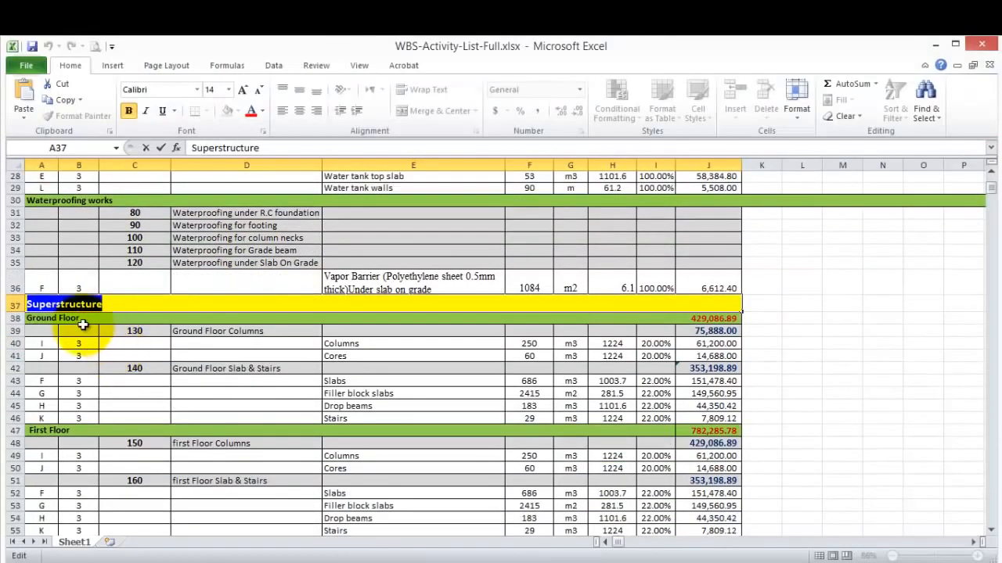
double_click(89, 318)
drag(90, 319, 11, 319)
right_click(67, 322)
click(100, 348)
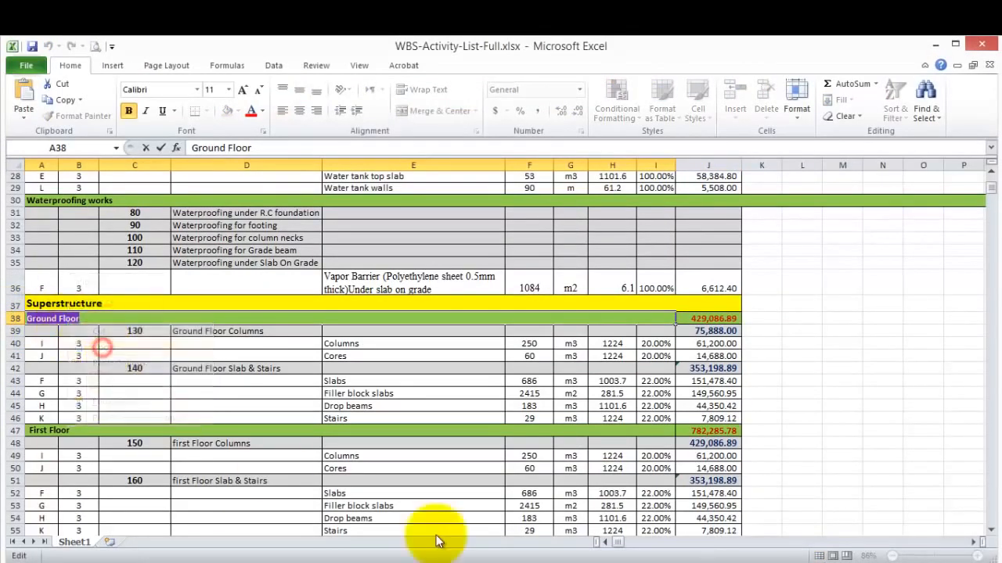
click(636, 562)
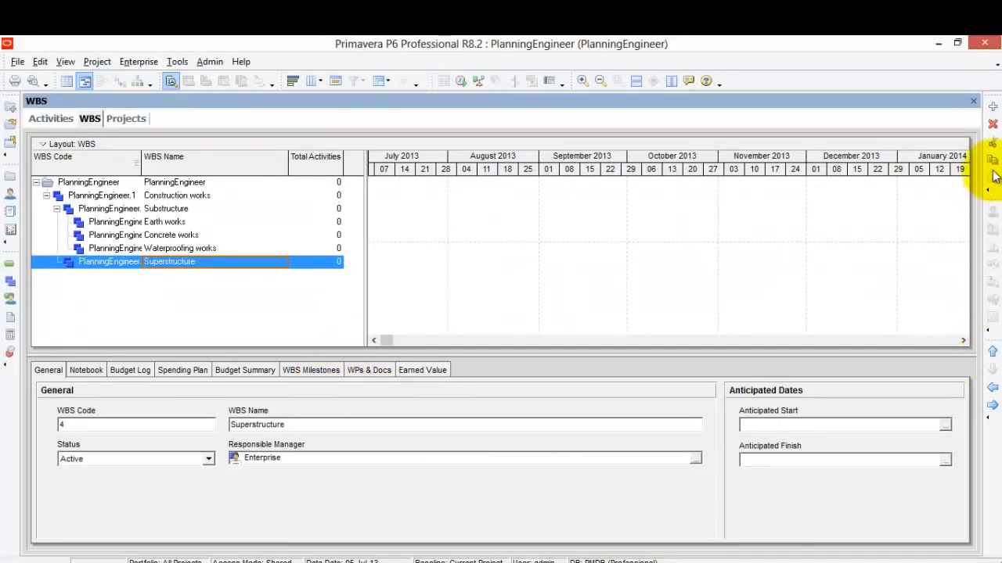
- Add a WBS element named Ground Floor under Superstructure from the copied text, and add another new element at its level
click(992, 104)
click(196, 275)
right_click(197, 274)
click(234, 337)
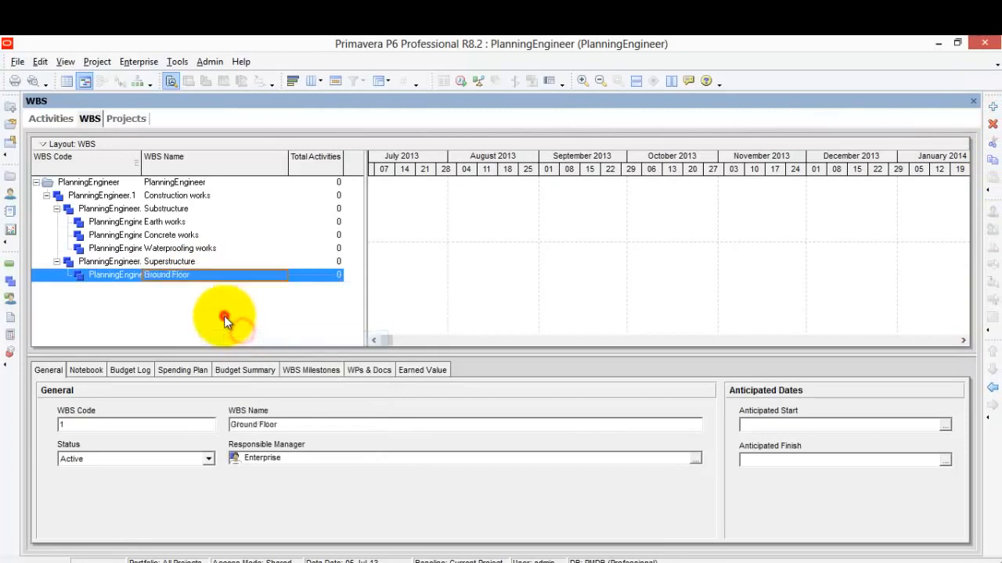
click(992, 107)
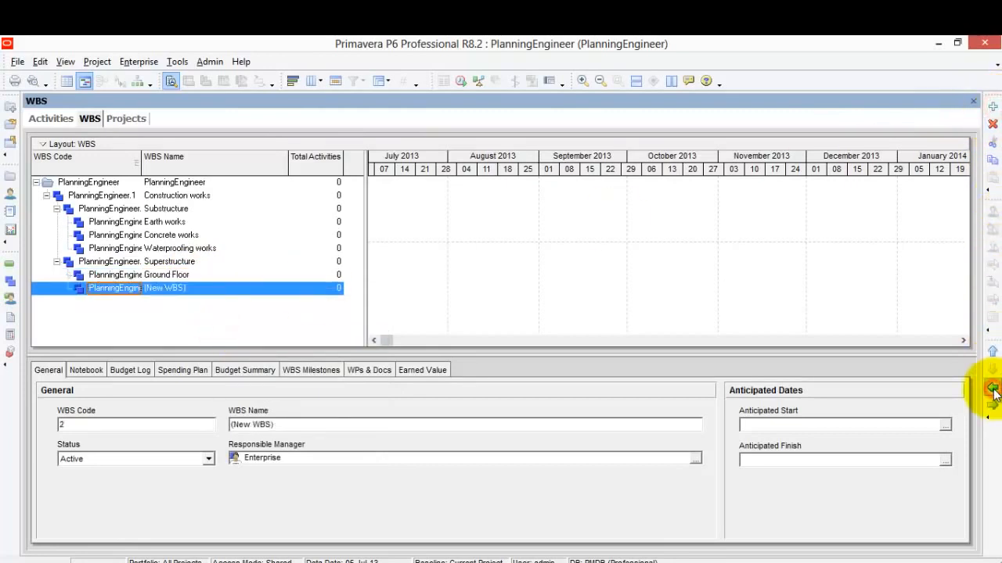
- Copy the First Floor heading text from the Excel activity list and return to Primavera P6
click(425, 561)
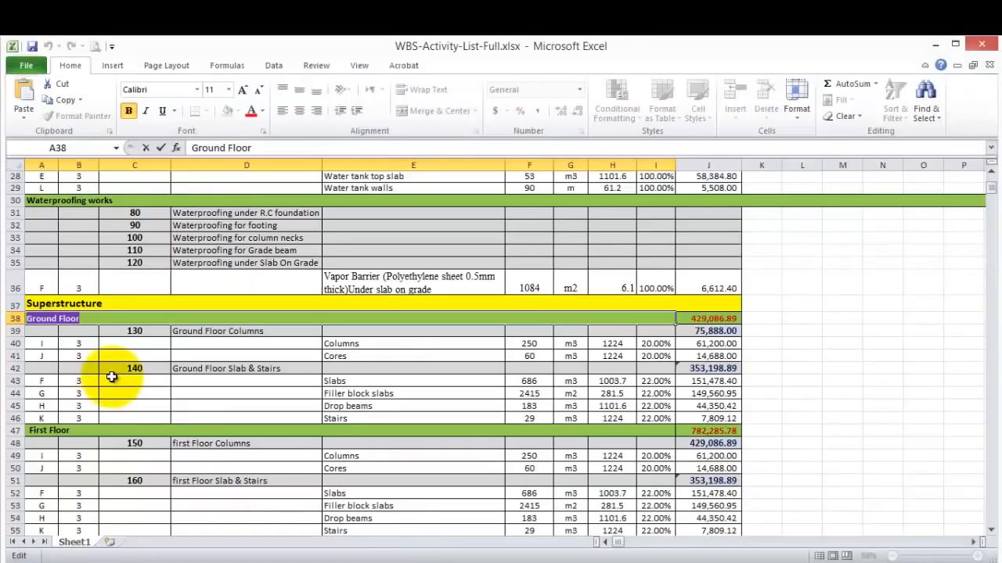
scroll(82, 360, down, 1)
click(78, 394)
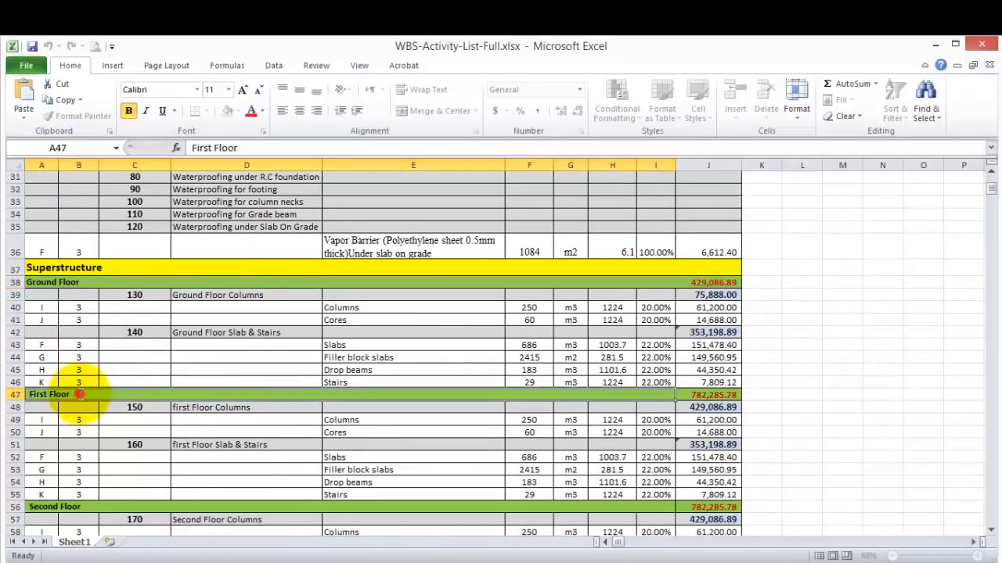
double_click(66, 396)
right_click(67, 397)
key(Escape)
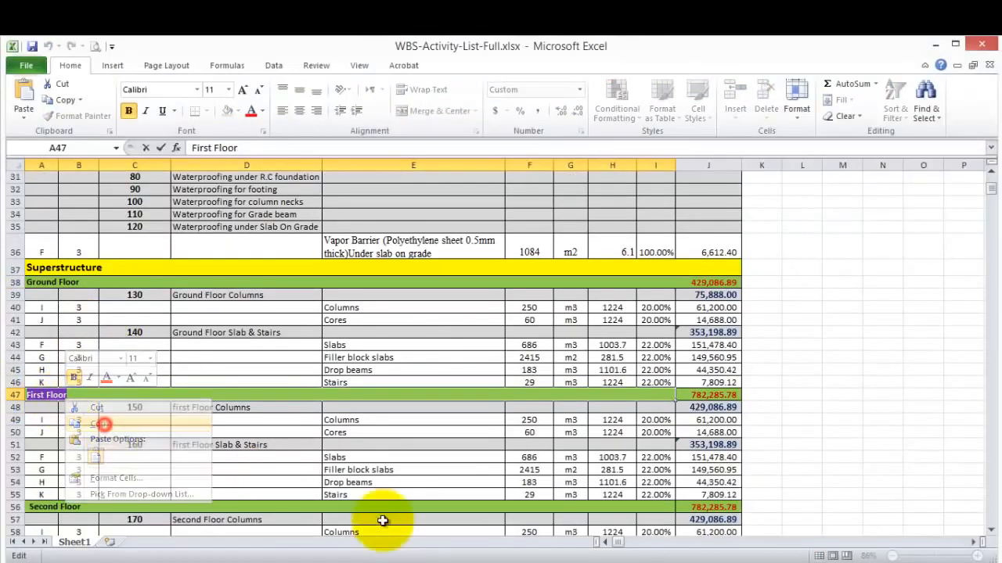
click(640, 562)
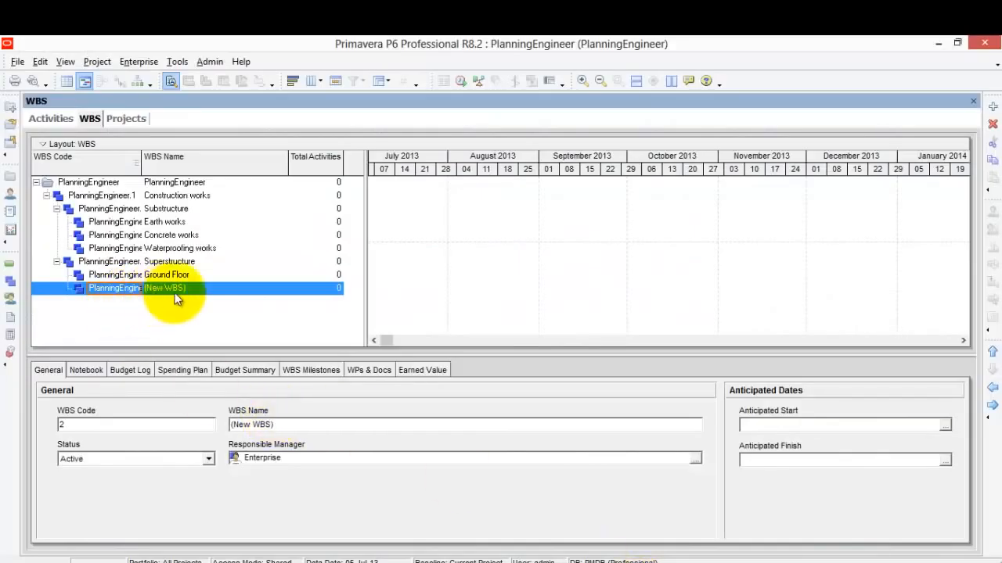
- Name the new WBS element with the copied text First Floor and add another new element at its level
click(201, 289)
right_click(201, 289)
click(249, 352)
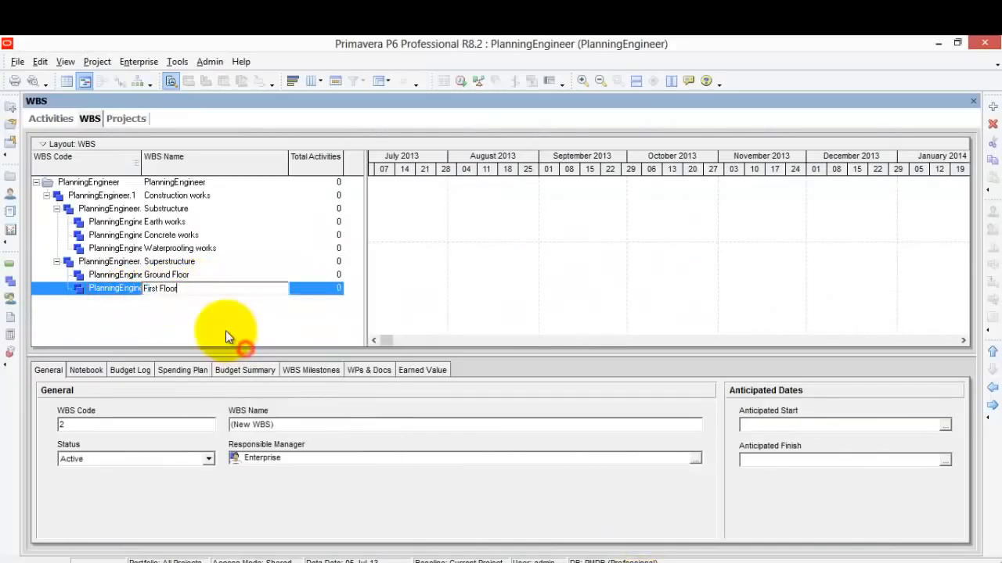
click(993, 105)
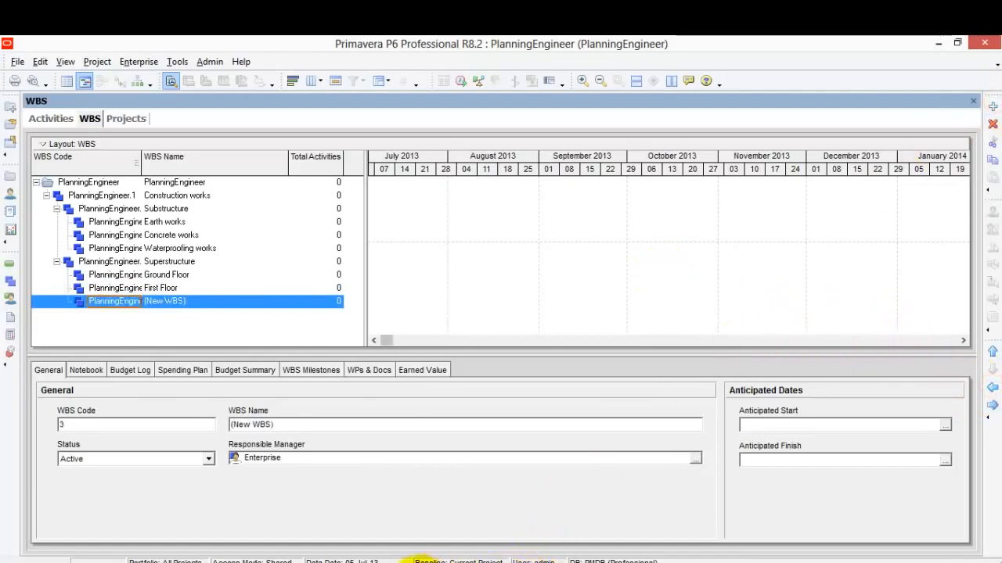
- Copy the Second Floor heading text from the Excel activity list and return to Primavera P6
click(406, 561)
scroll(266, 367, down, 2)
click(86, 419)
right_click(68, 420)
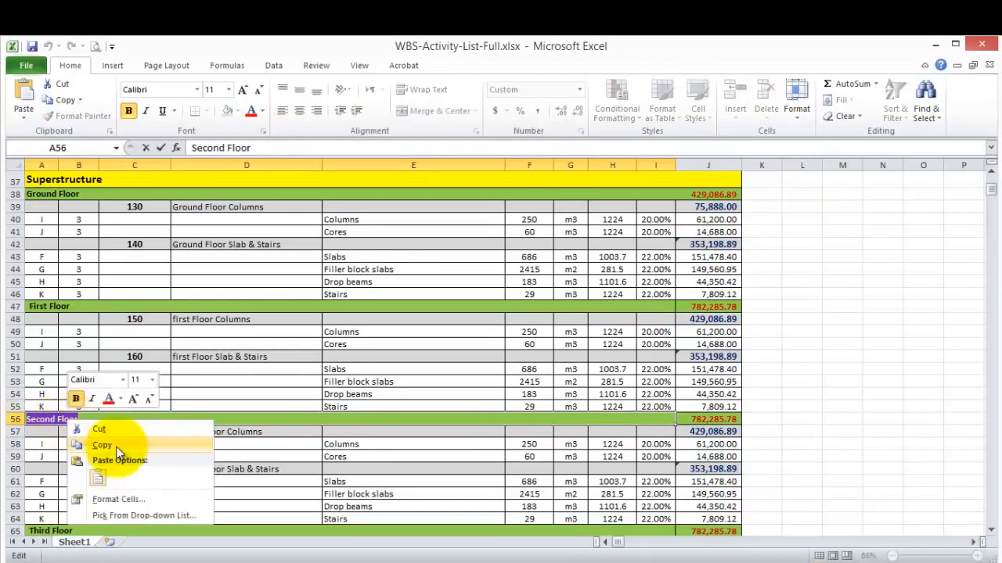
click(121, 445)
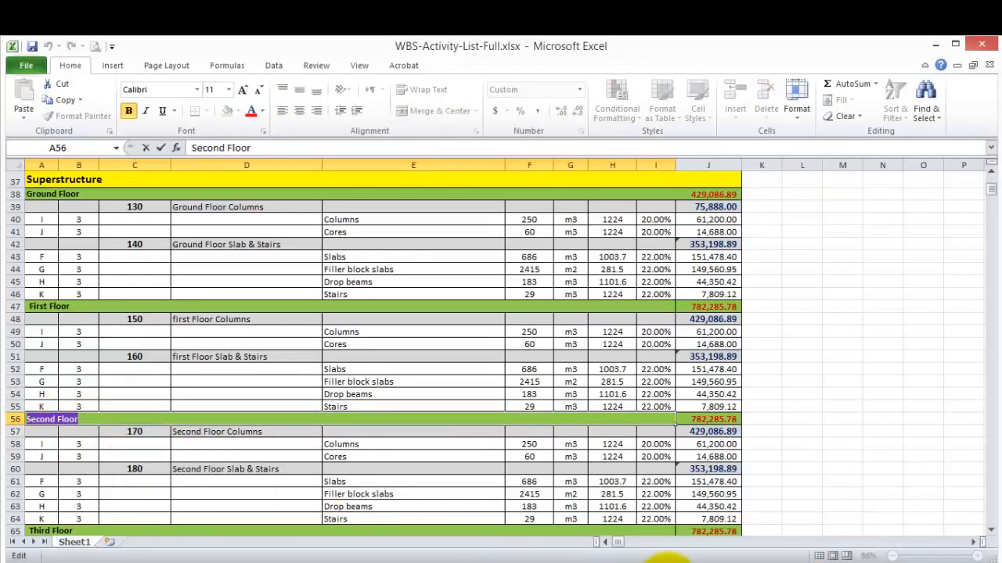
click(599, 562)
- Name the new WBS element with the copied text Second Floor and add another new element at its level
click(201, 301)
right_click(201, 301)
click(241, 359)
click(234, 323)
click(992, 109)
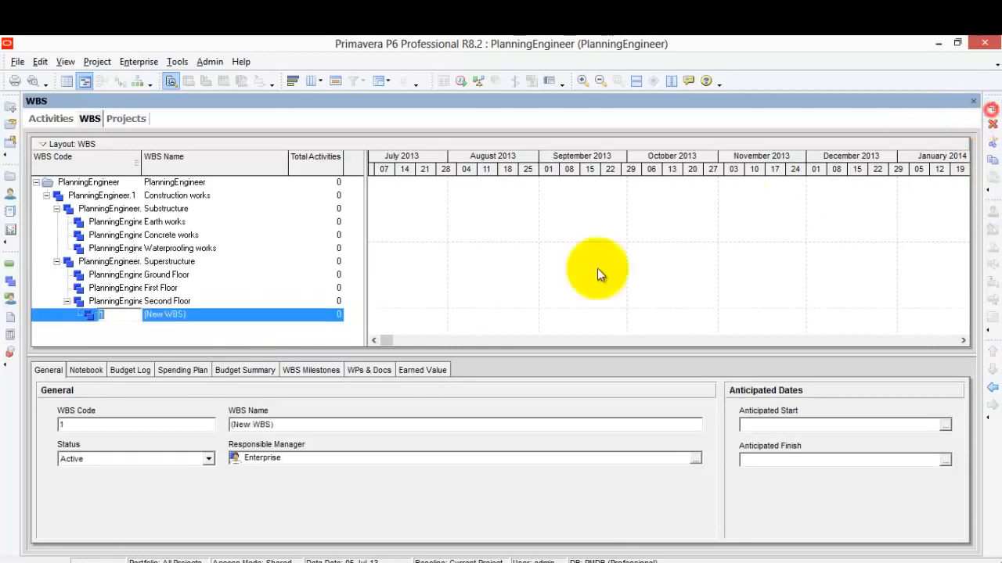
click(993, 390)
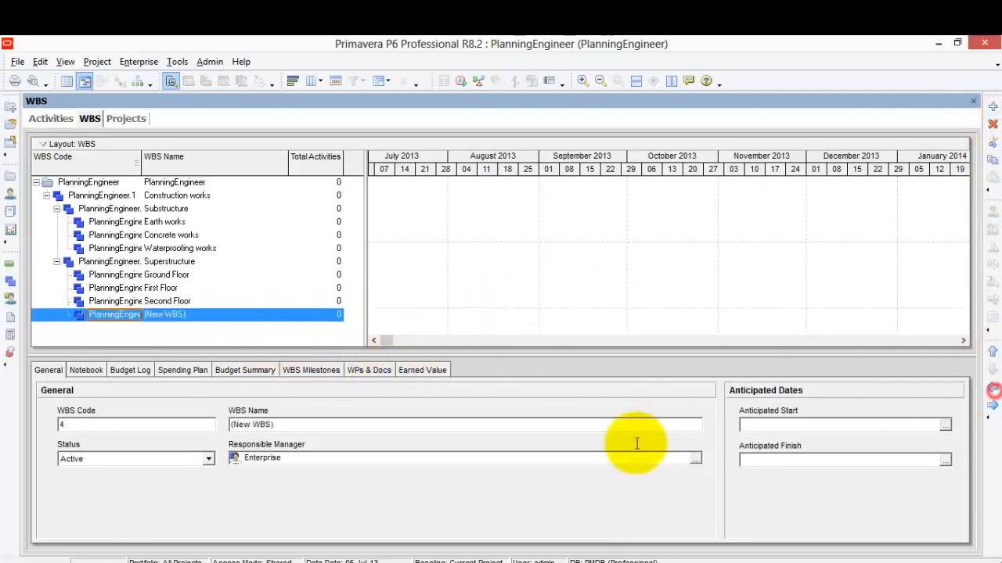
- Copy the Third Floor heading text from the Excel activity list and return to Primavera P6
click(399, 562)
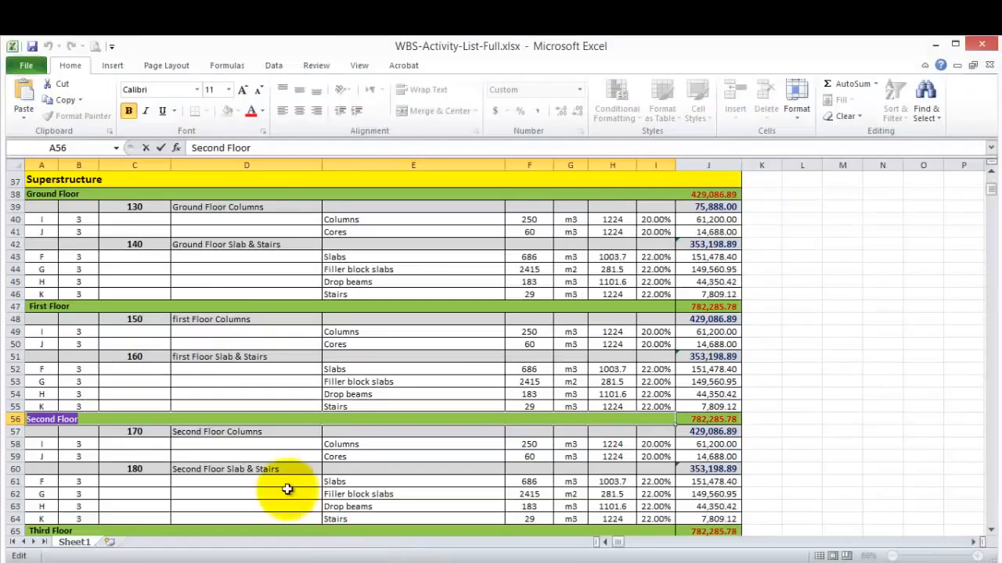
scroll(156, 374, down, 4)
click(90, 377)
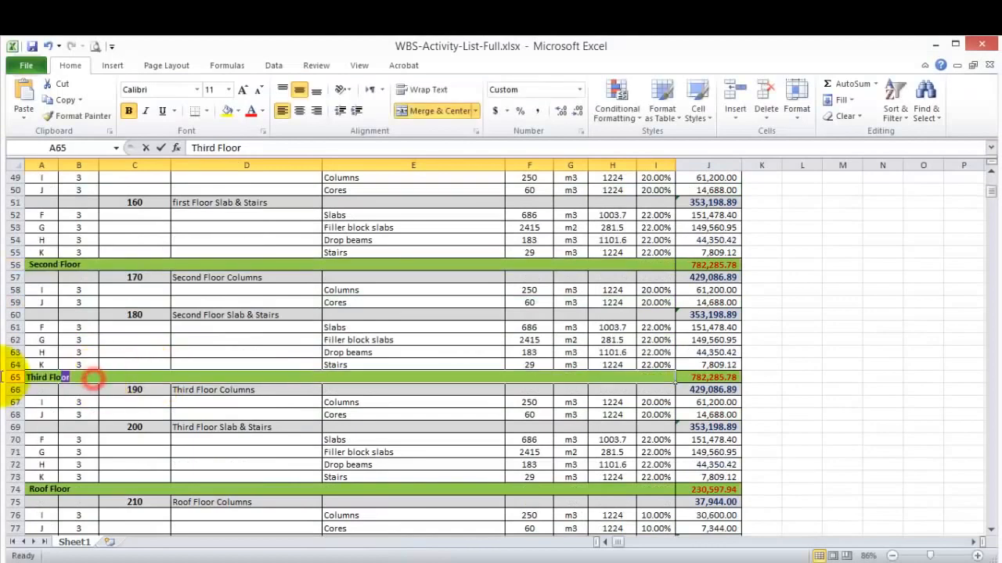
right_click(40, 379)
click(115, 409)
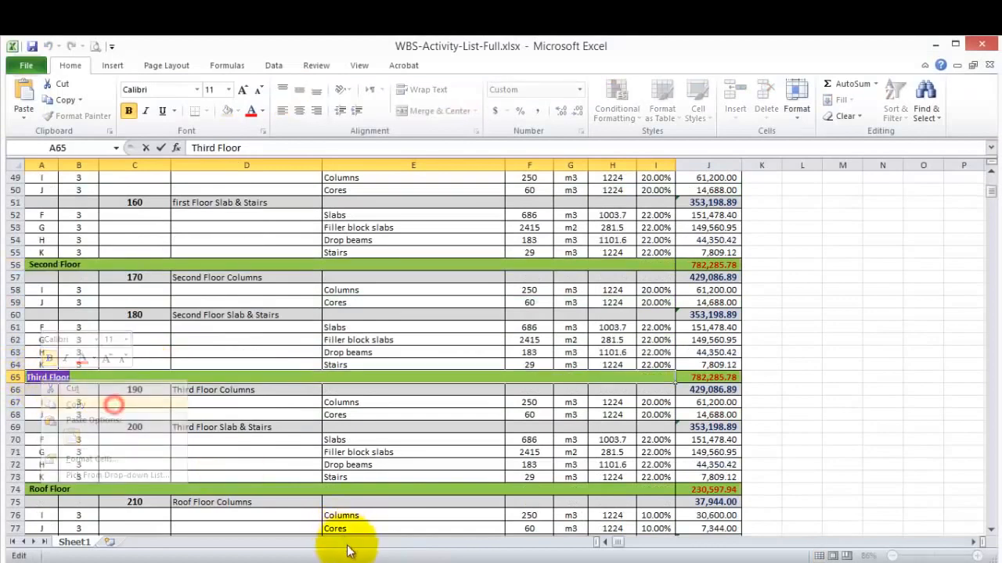
click(618, 562)
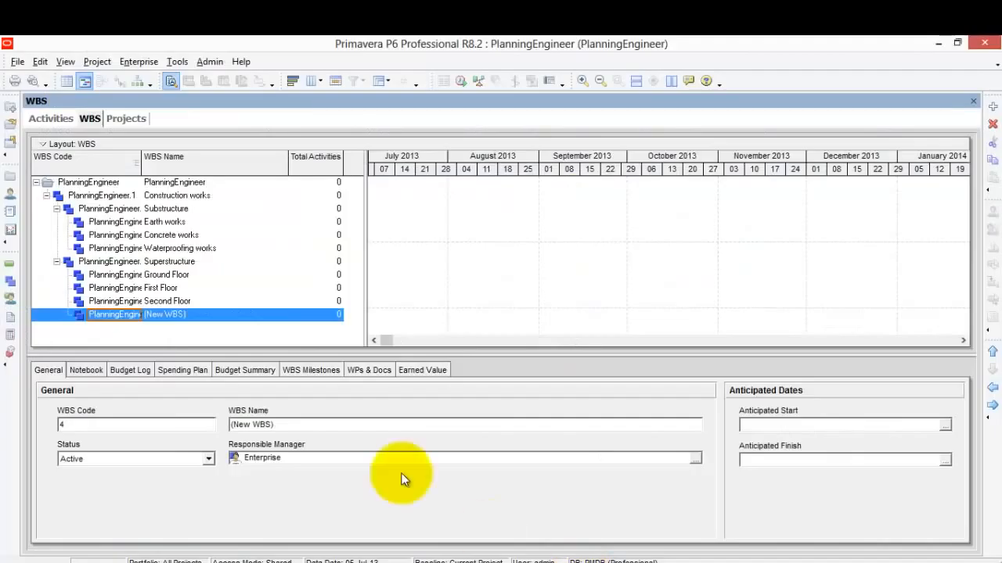
- Name the new WBS element under Superstructure with the copied text Third Floor
click(194, 313)
right_click(170, 315)
click(214, 378)
click(192, 340)
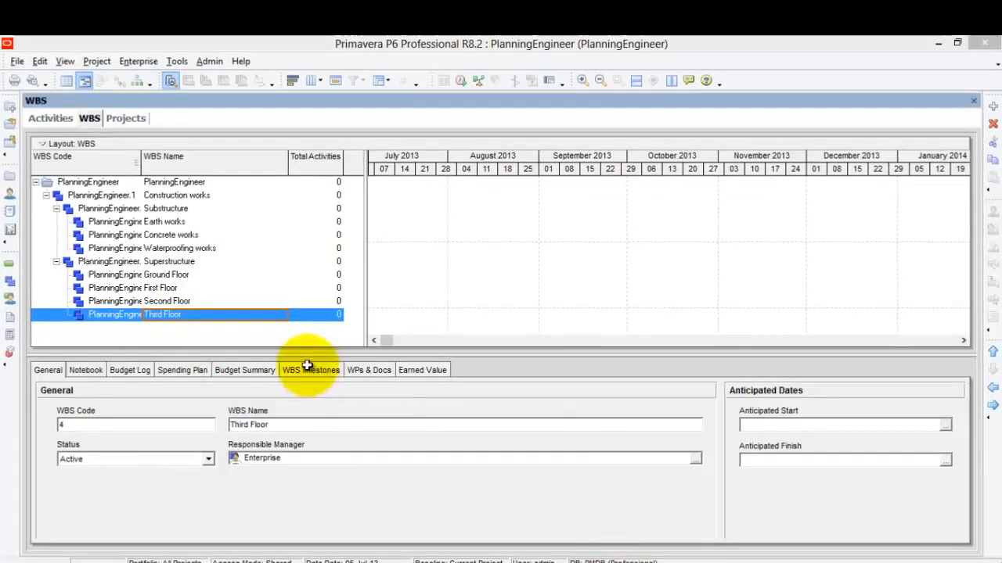
- Copy the Roof Floor heading text from the Excel activity list and return to Primavera P6
key(alt+Tab)
scroll(304, 363, down, 3)
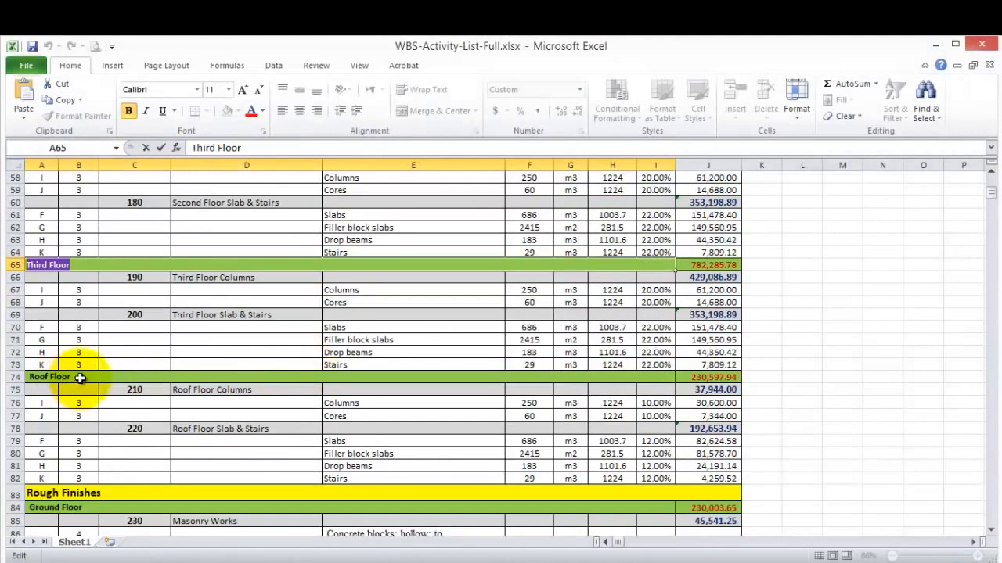
click(80, 378)
right_click(50, 381)
click(91, 404)
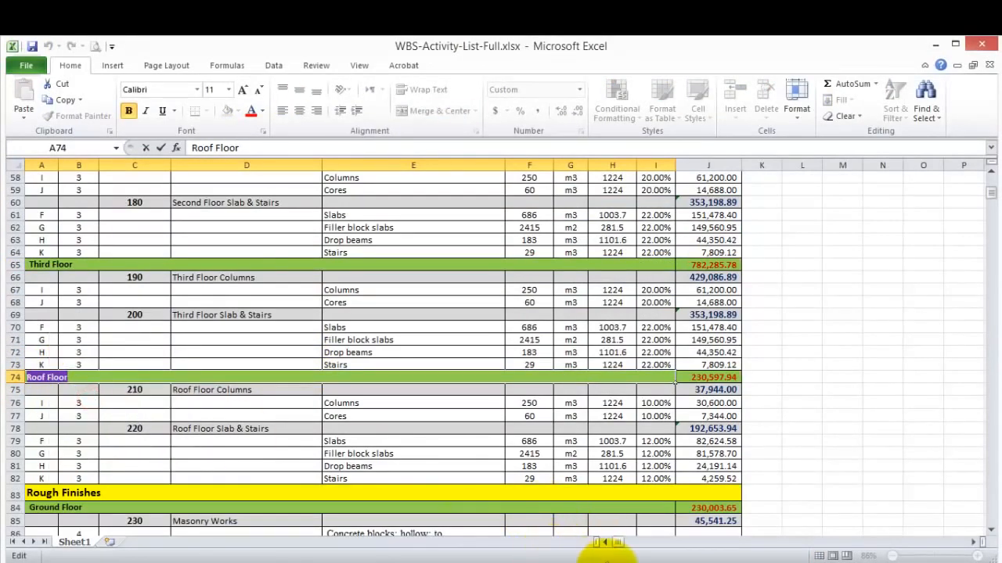
key(alt+Tab)
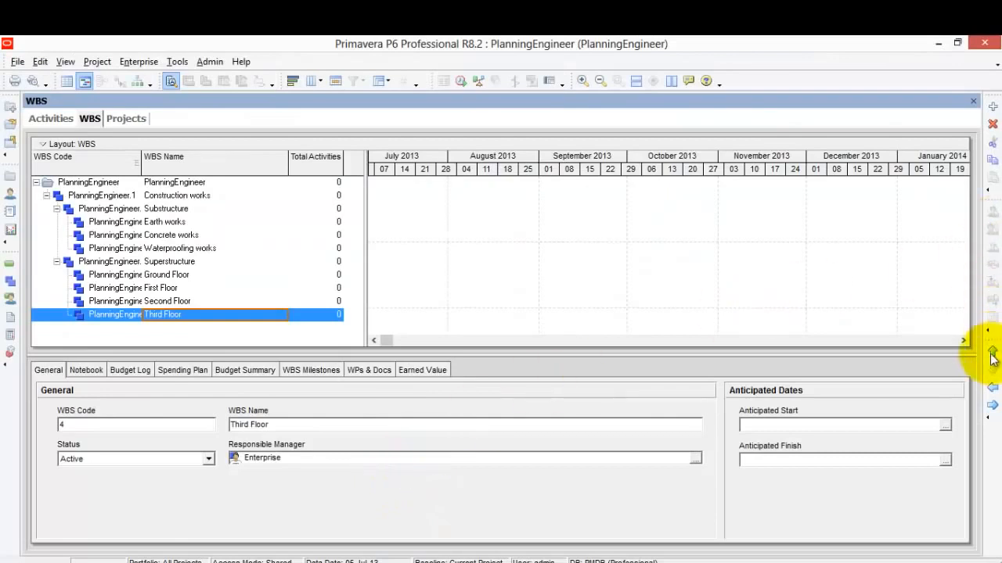
- Add a WBS element at the same level as Third Floor and name it with the copied text Roof Floor
click(992, 106)
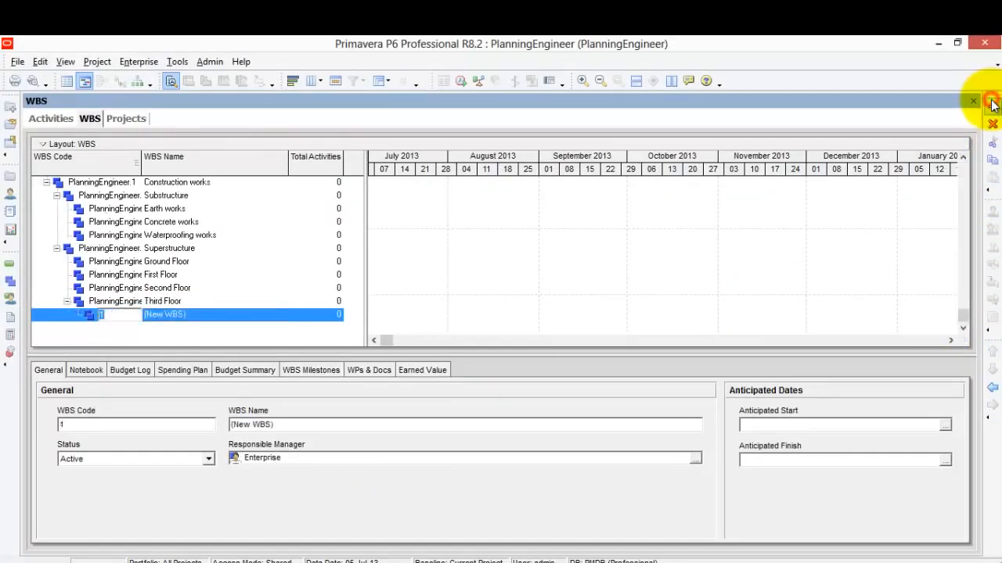
click(205, 315)
right_click(210, 315)
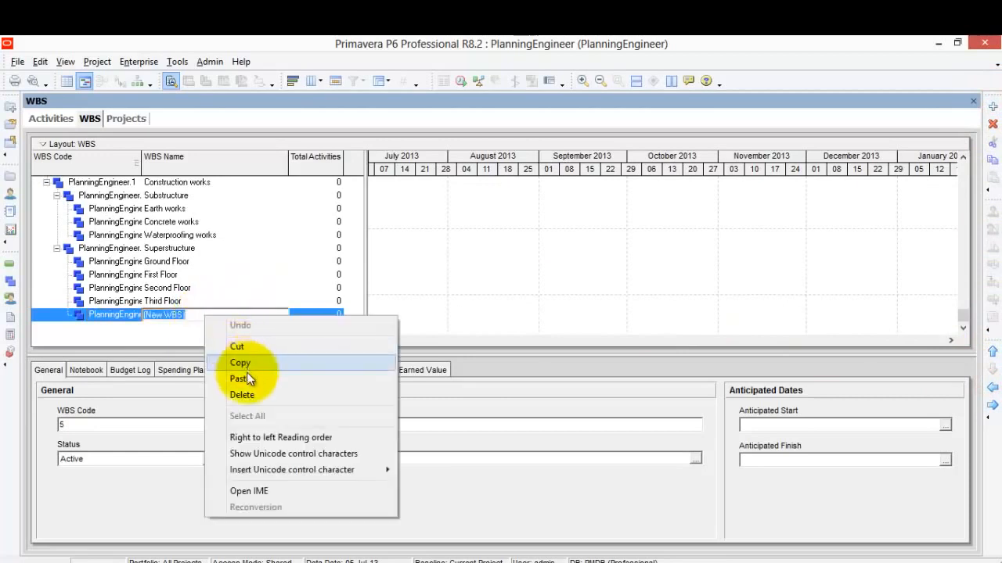
click(247, 376)
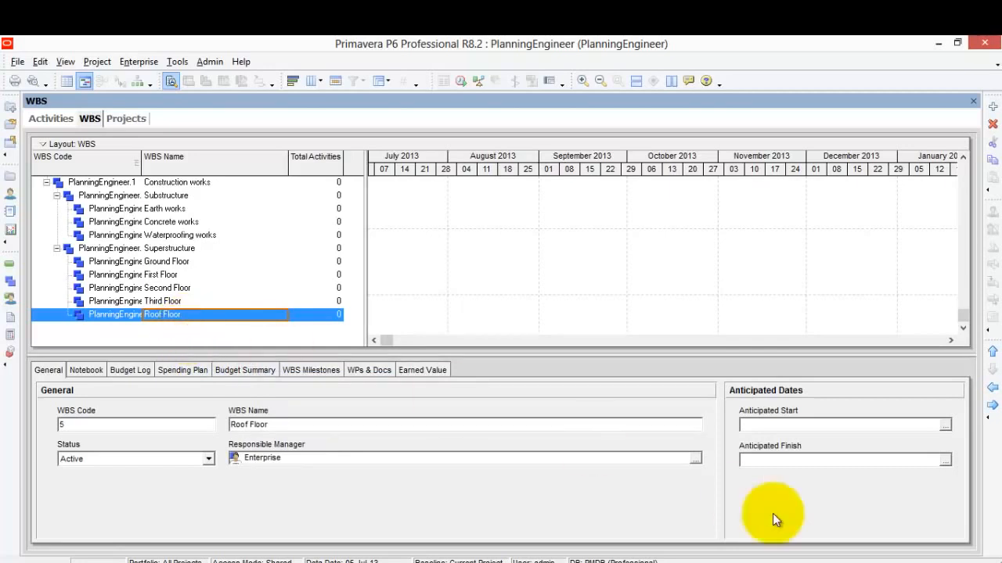
- Copy the Rough Finishes heading text from the Excel activity list and return to Primavera P6
click(382, 562)
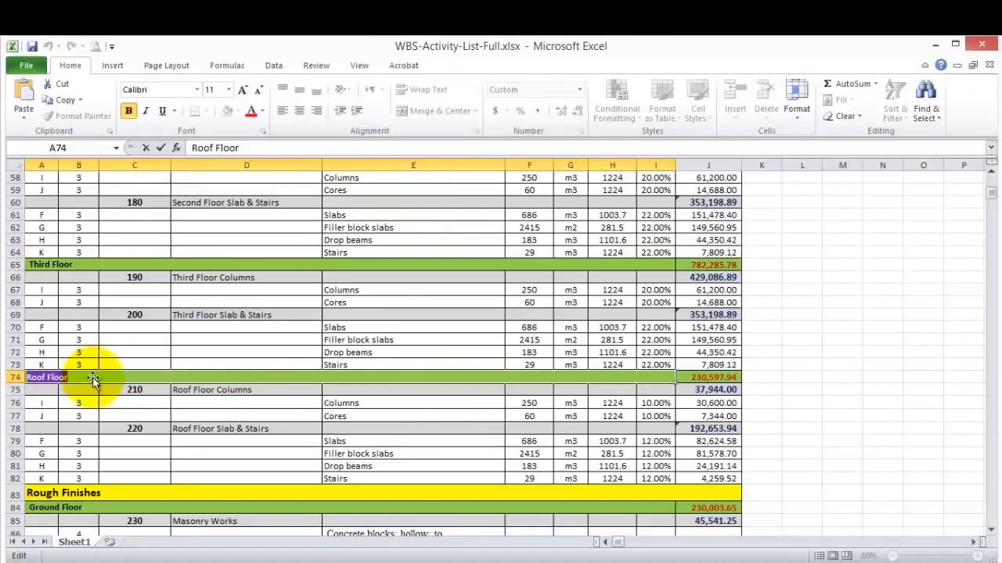
scroll(151, 382, down, 5)
double_click(108, 304)
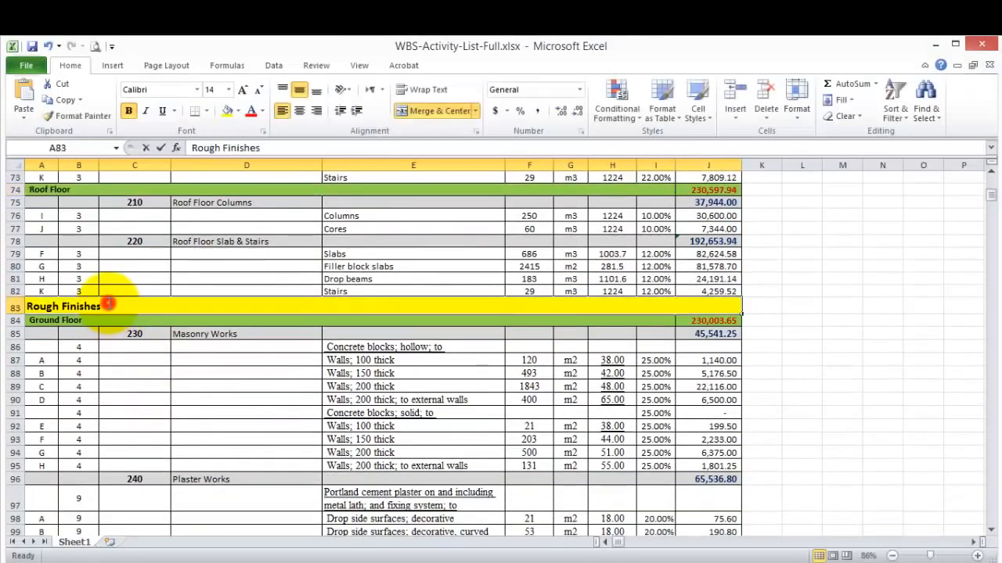
drag(105, 306, 29, 309)
right_click(72, 308)
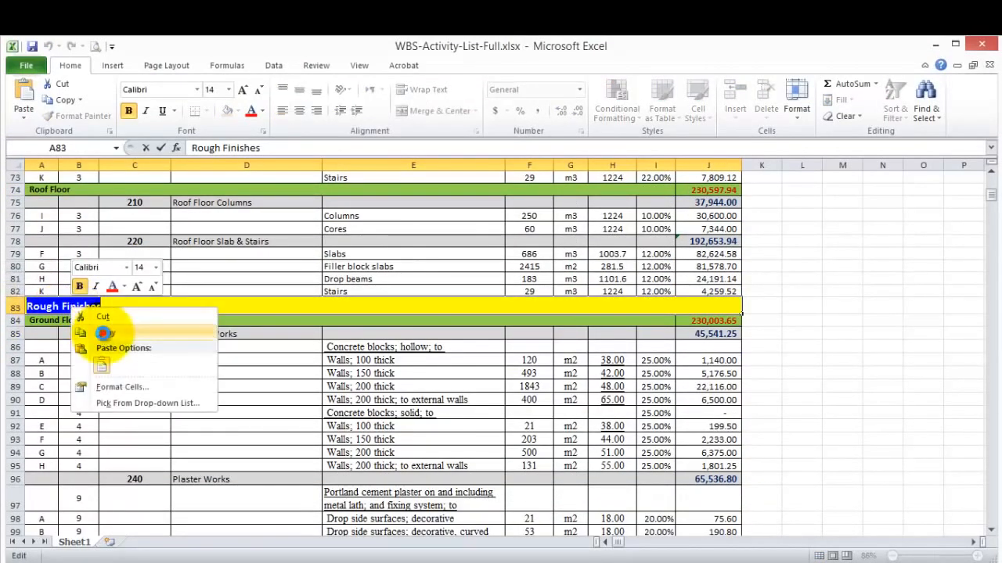
click(104, 332)
click(625, 562)
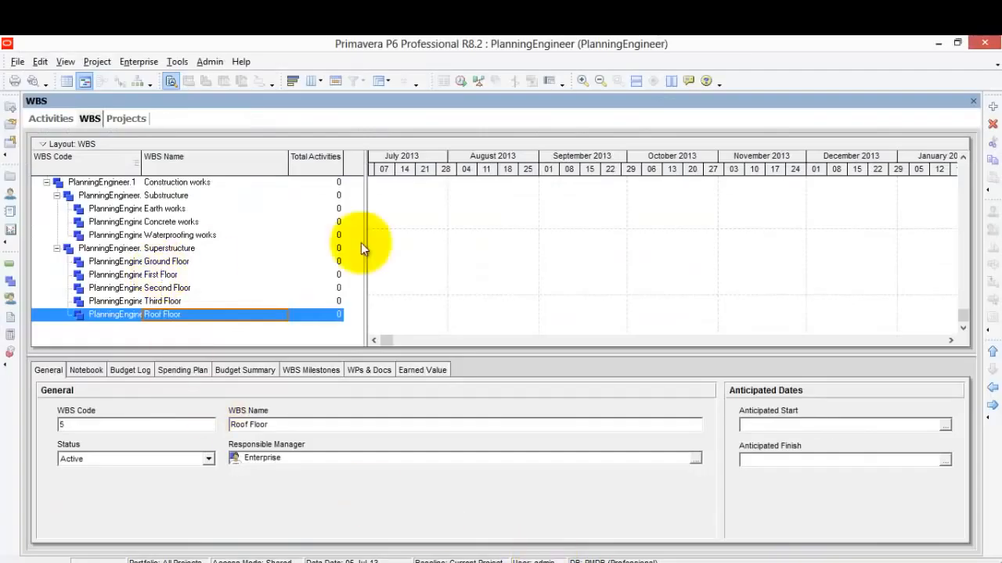
- Add a WBS element at the same level as Superstructure and name it with the copied text Rough Finishes
click(994, 105)
click(194, 317)
right_click(195, 316)
click(237, 380)
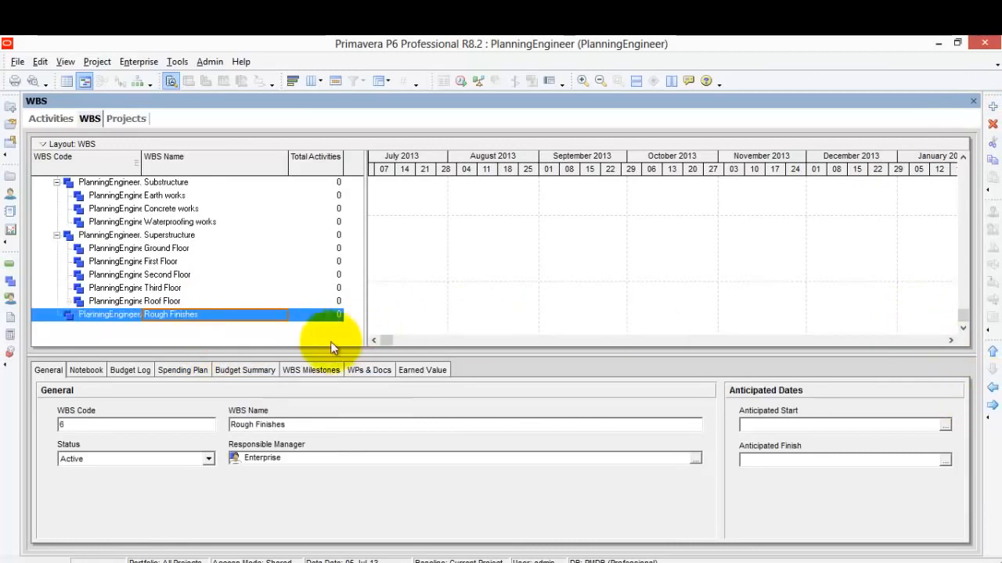
- Switch to the Excel activity list and examine the breakdown of Rough Finishes down to the Final Finishes heading
click(137, 243)
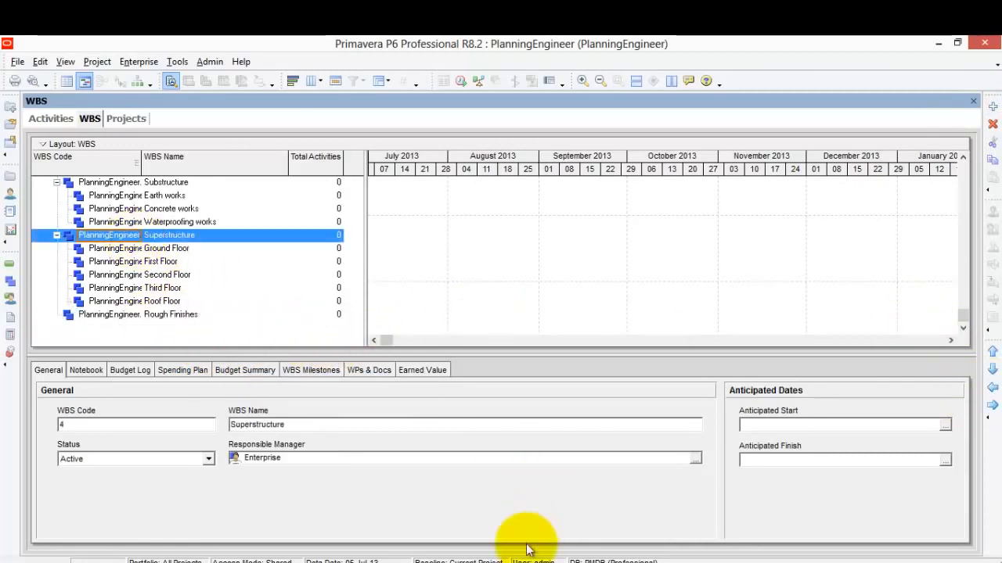
click(394, 562)
scroll(244, 267, down, 1)
scroll(244, 267, down, 1)
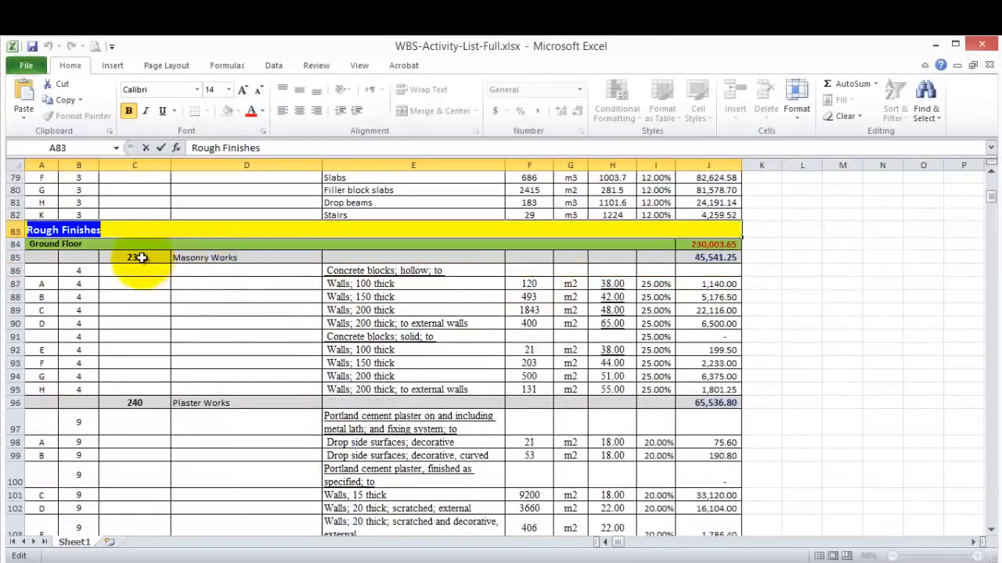
scroll(105, 245, down, 7)
scroll(106, 244, down, 20)
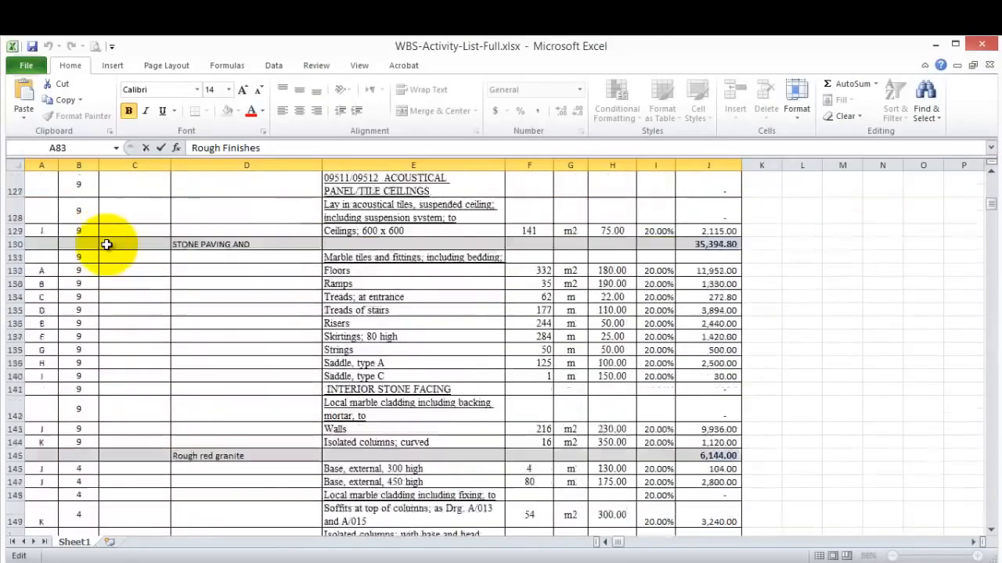
scroll(106, 245, down, 20)
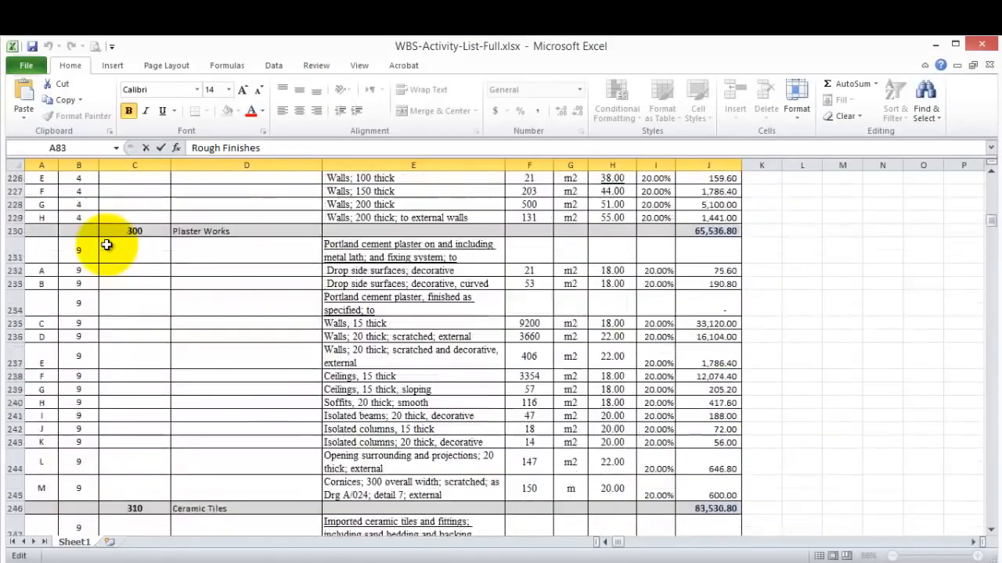
scroll(107, 245, down, 20)
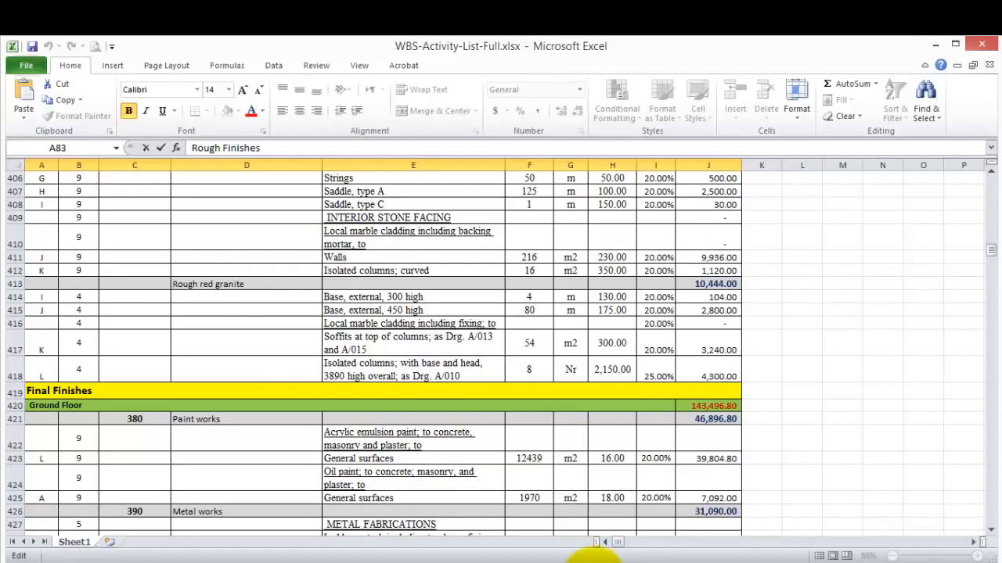
- Return to Primavera P6 and copy the WBS elements Ground Floor through Roof Floor under Superstructure
click(631, 562)
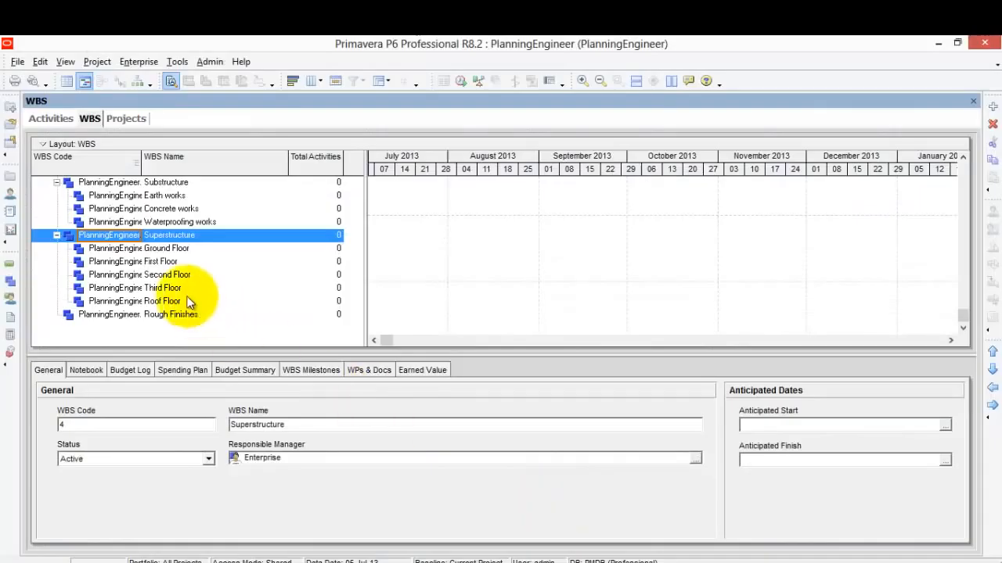
click(177, 249)
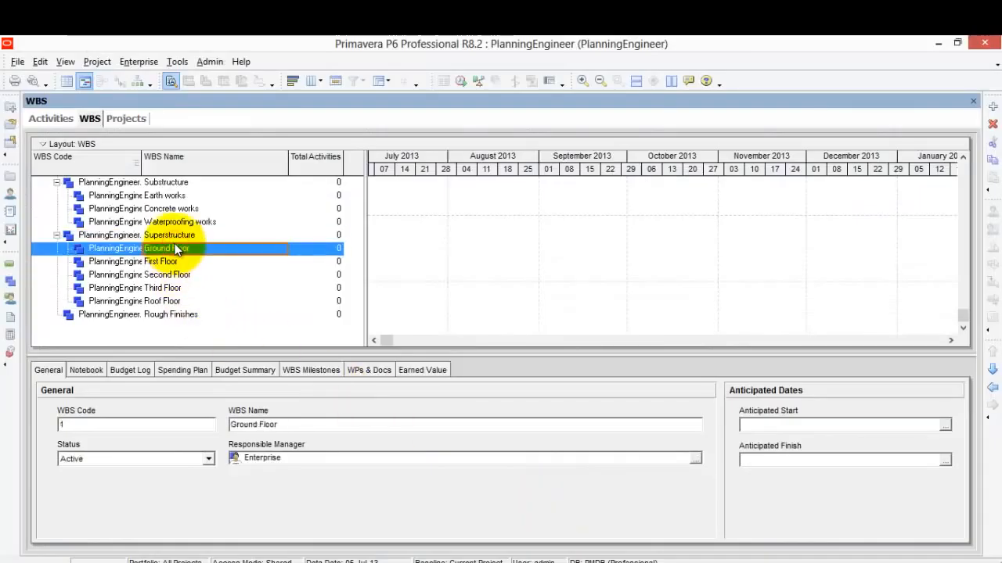
scroll(177, 249, up, 1)
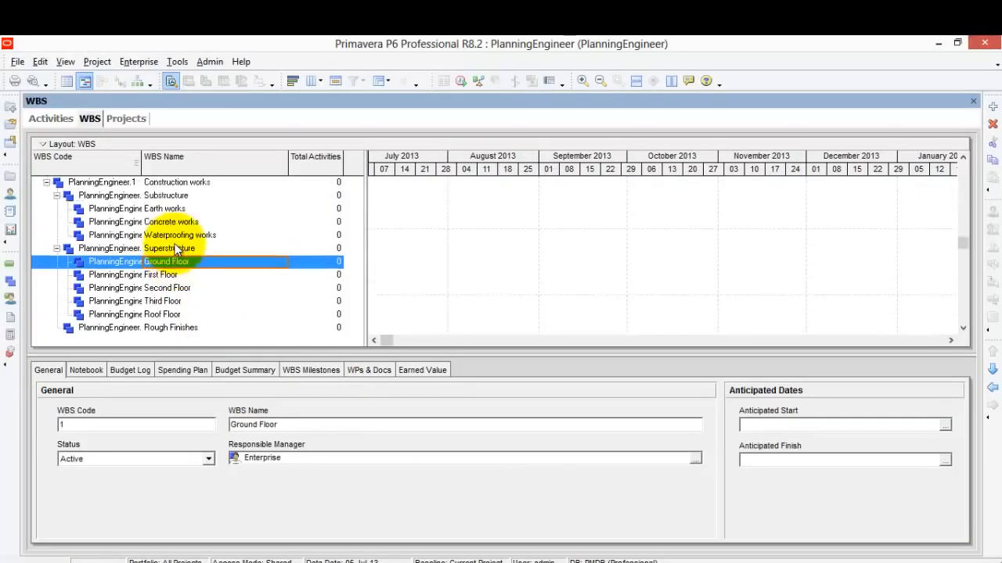
shift+click(141, 316)
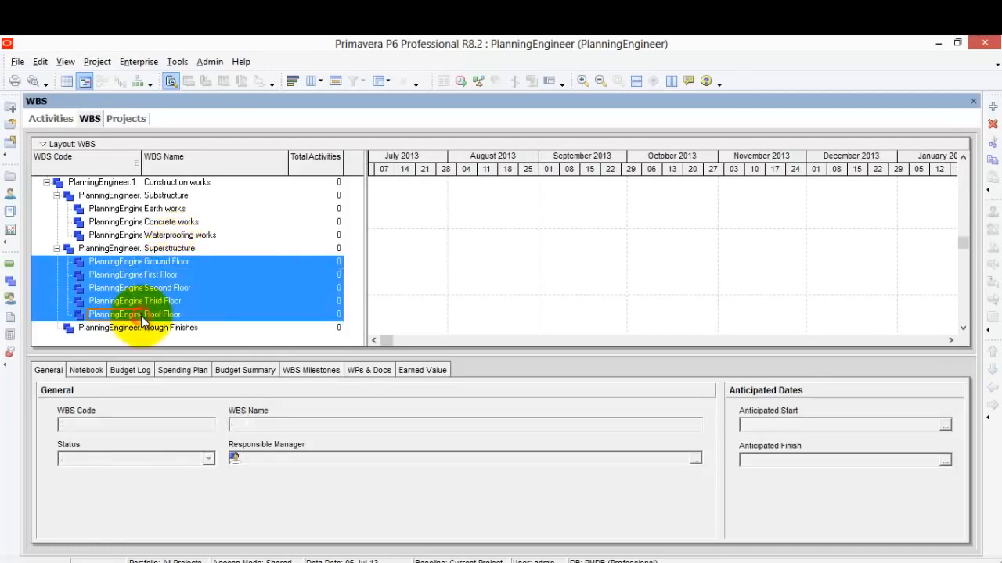
right_click(118, 261)
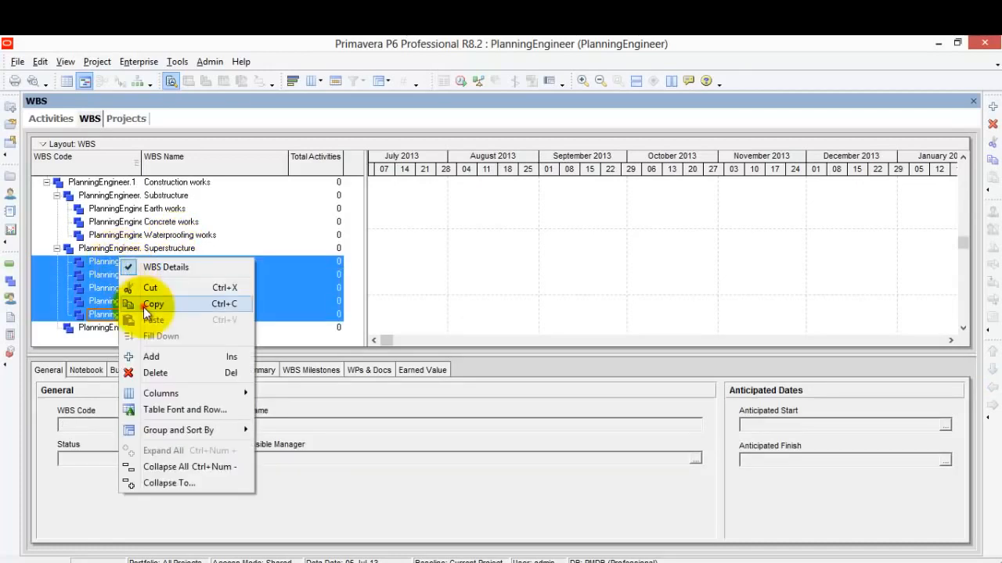
click(144, 307)
- Paste the copied floor elements under Rough Finishes, including Notebook, WBS Milestones and WPs & Docs
click(133, 326)
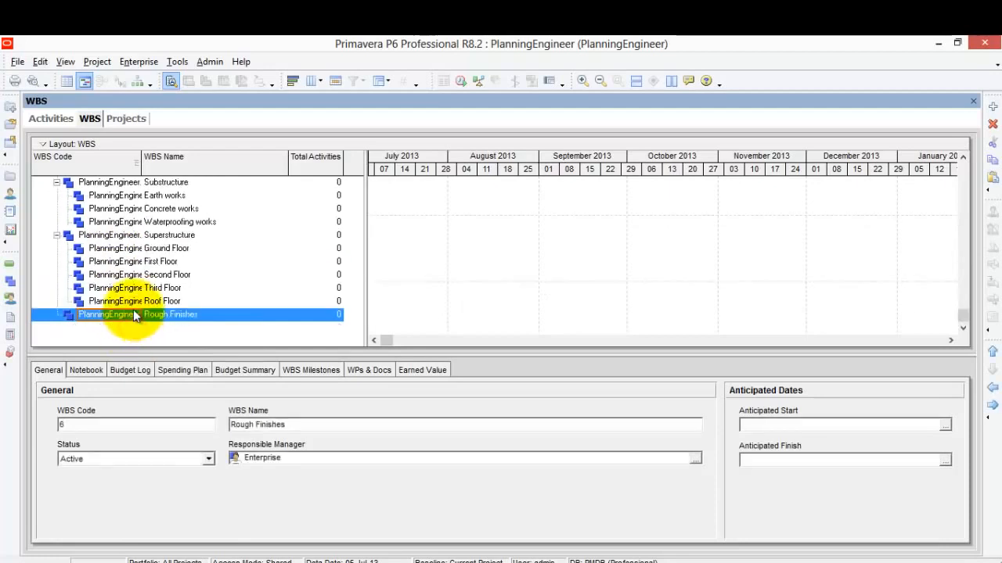
right_click(133, 311)
click(166, 374)
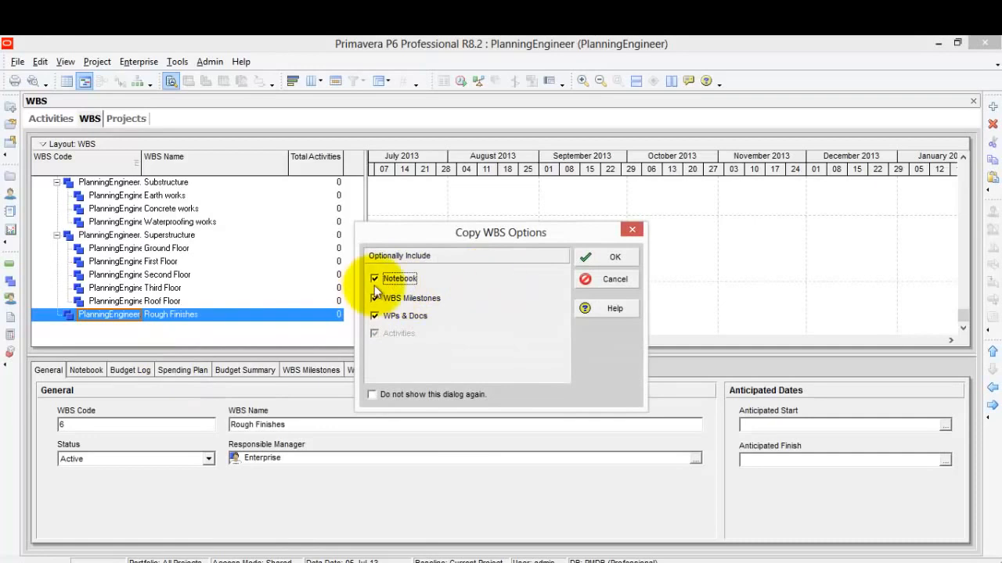
click(615, 258)
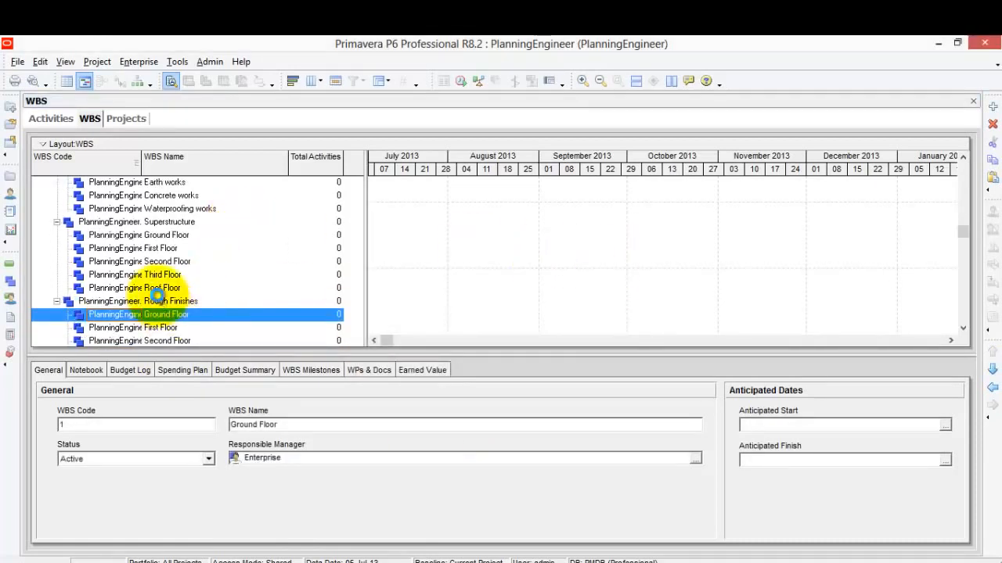
- Select the Rough Finishes element, switch to the Excel activity list and examine the floors listed under Final Finishes
click(117, 300)
scroll(149, 294, down, 3)
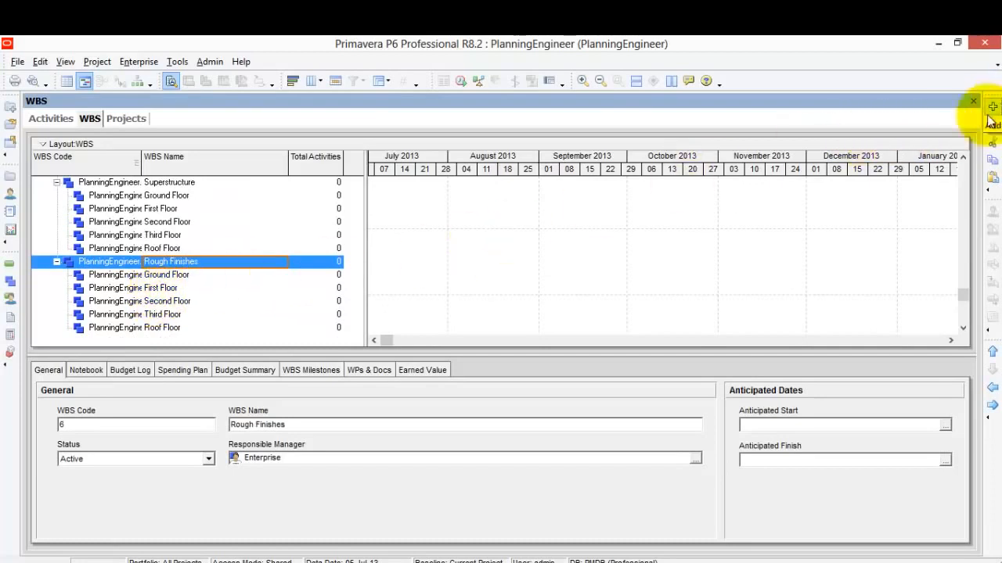
click(403, 562)
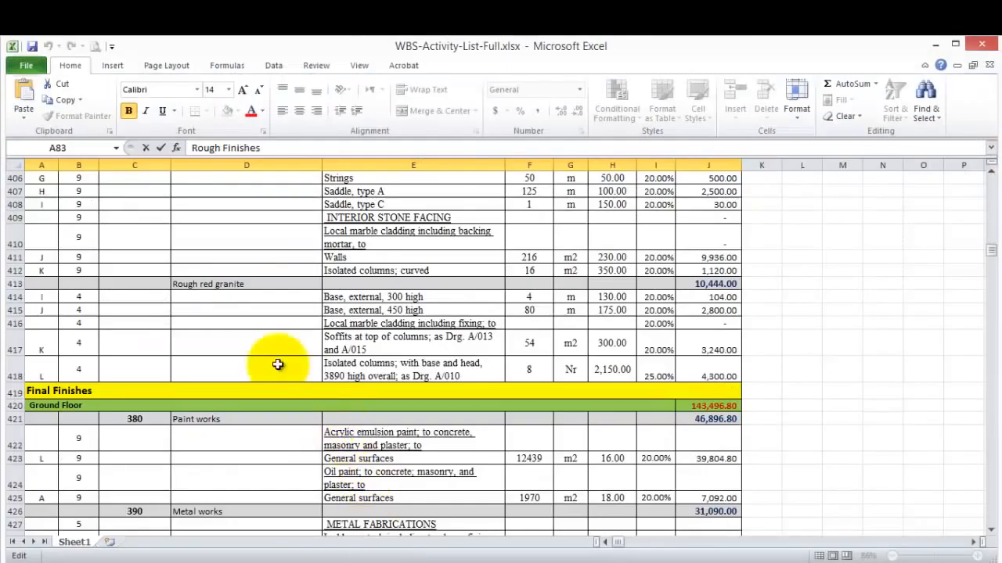
scroll(277, 365, down, 3)
scroll(277, 364, up, 1)
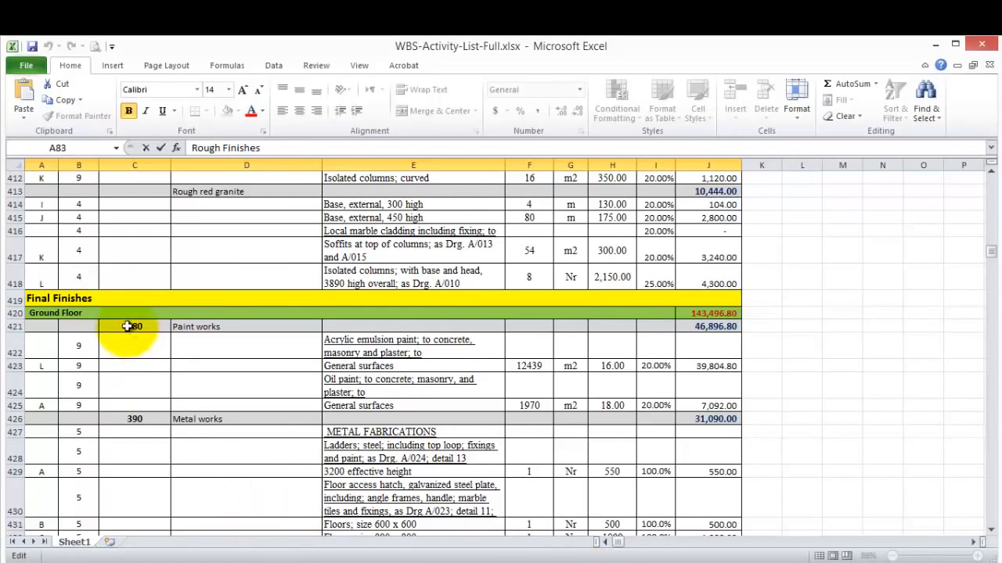
scroll(70, 315, down, 7)
scroll(67, 313, down, 14)
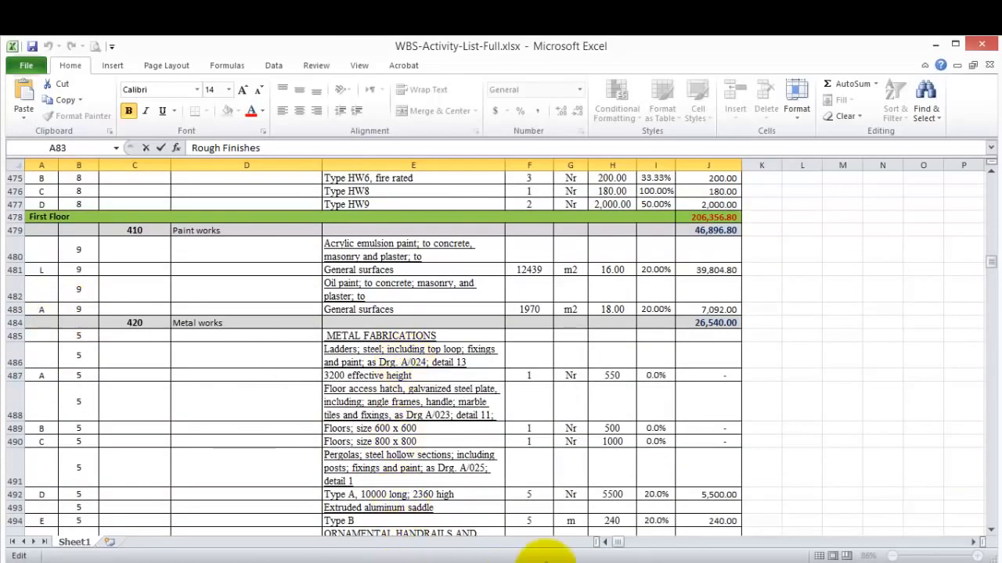
- Return to Primavera P6, duplicate the Rough Finishes element with its floors and outdent the copy to the same level as Rough Finishes
click(625, 562)
right_click(140, 259)
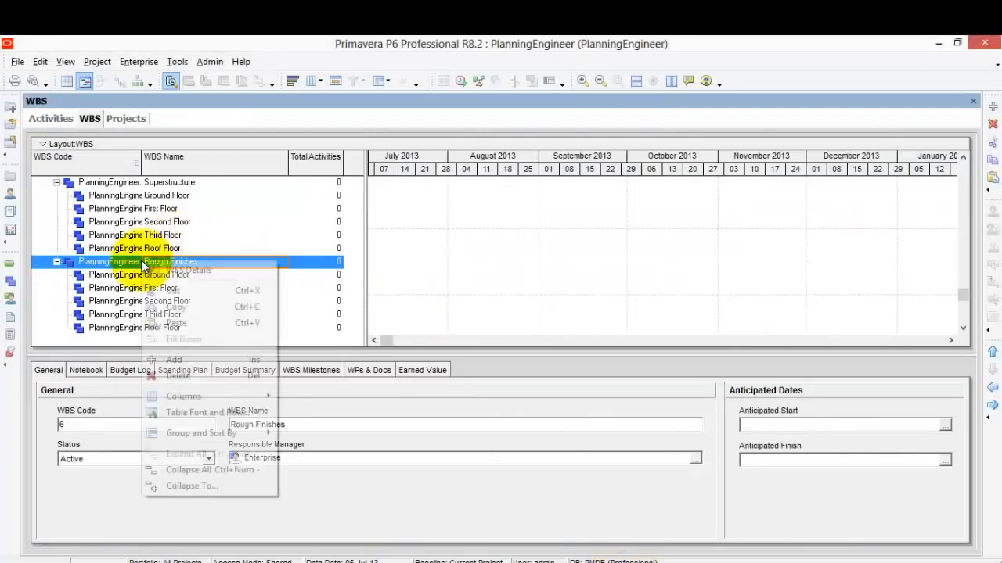
click(197, 311)
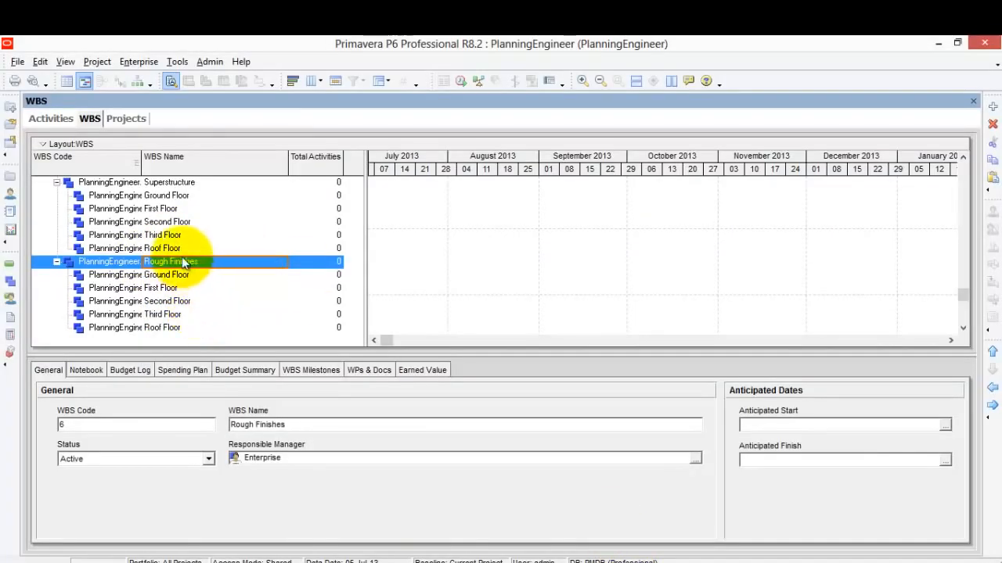
right_click(183, 259)
click(220, 322)
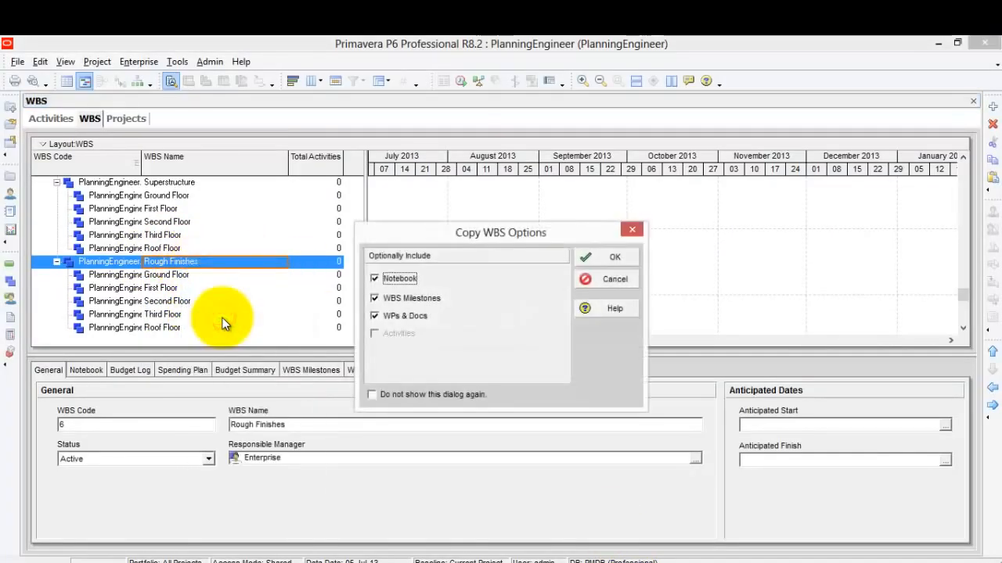
click(604, 259)
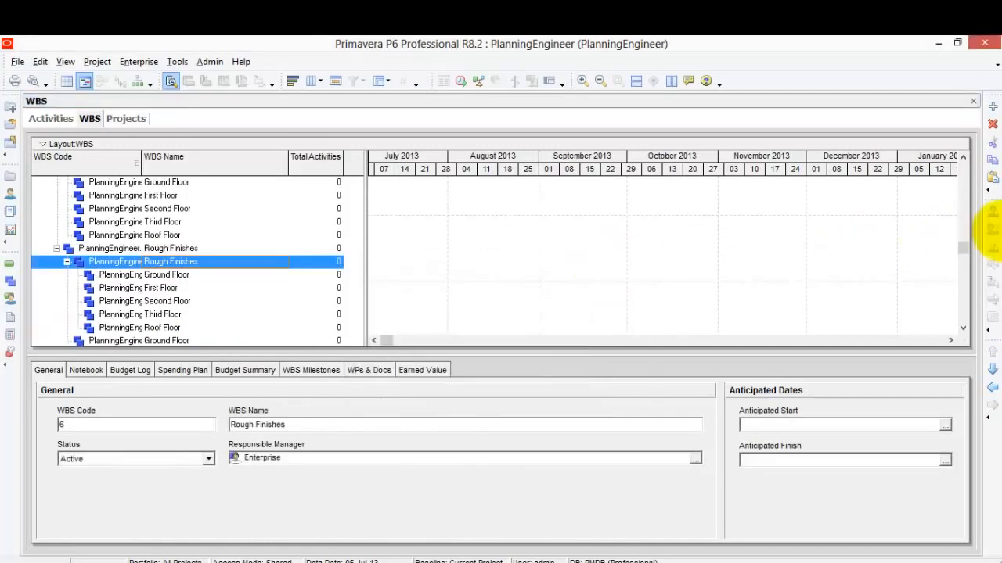
click(994, 390)
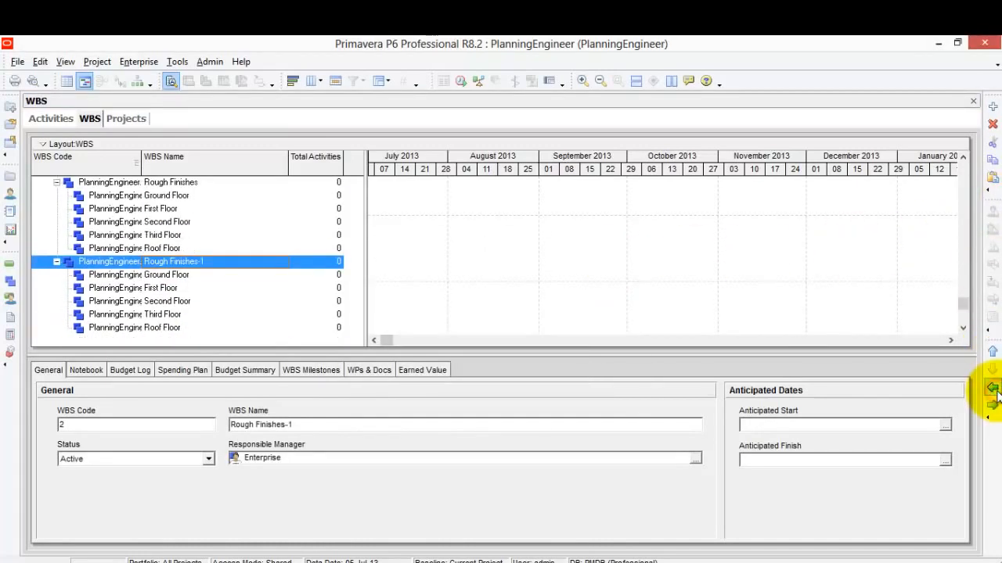
- Open the name of the duplicated Rough Finishes element for editing and copy the Final Finishes heading text from the Excel activity list
click(228, 260)
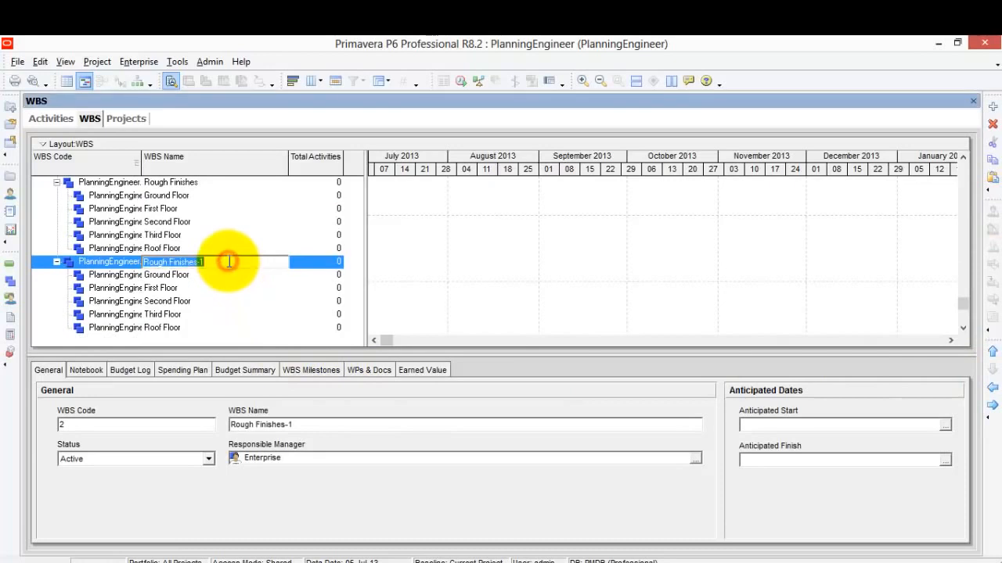
right_click(174, 258)
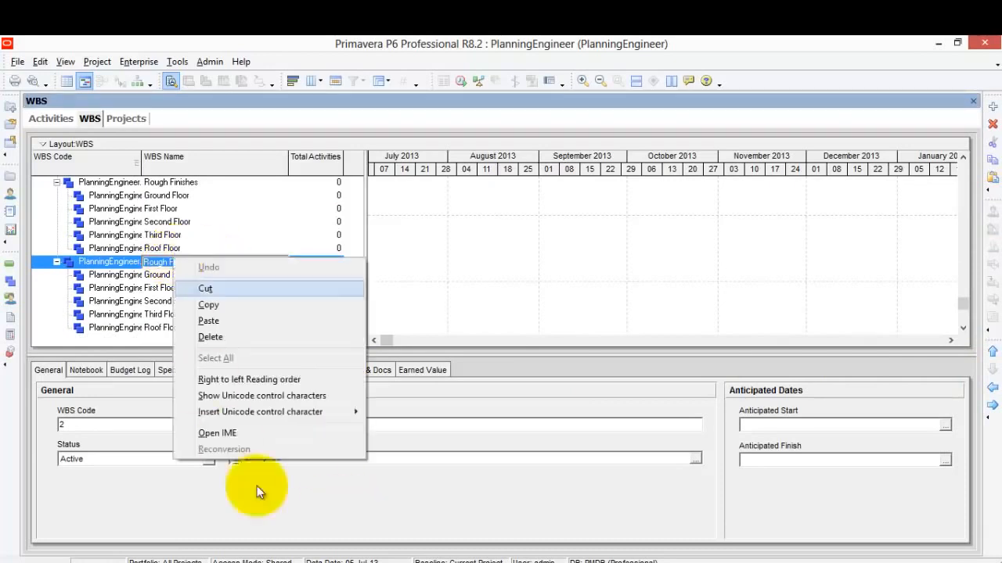
click(393, 561)
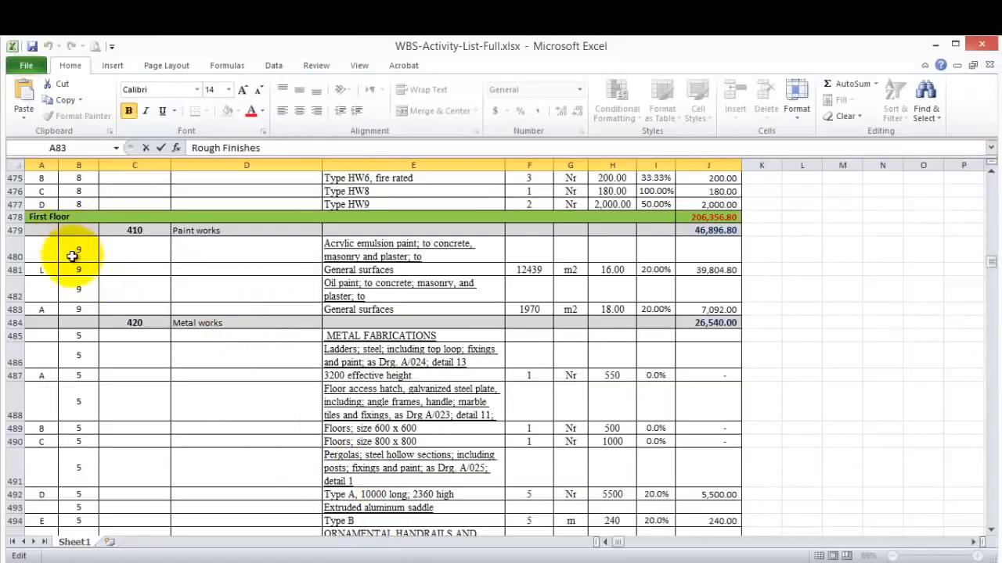
scroll(72, 256, up, 20)
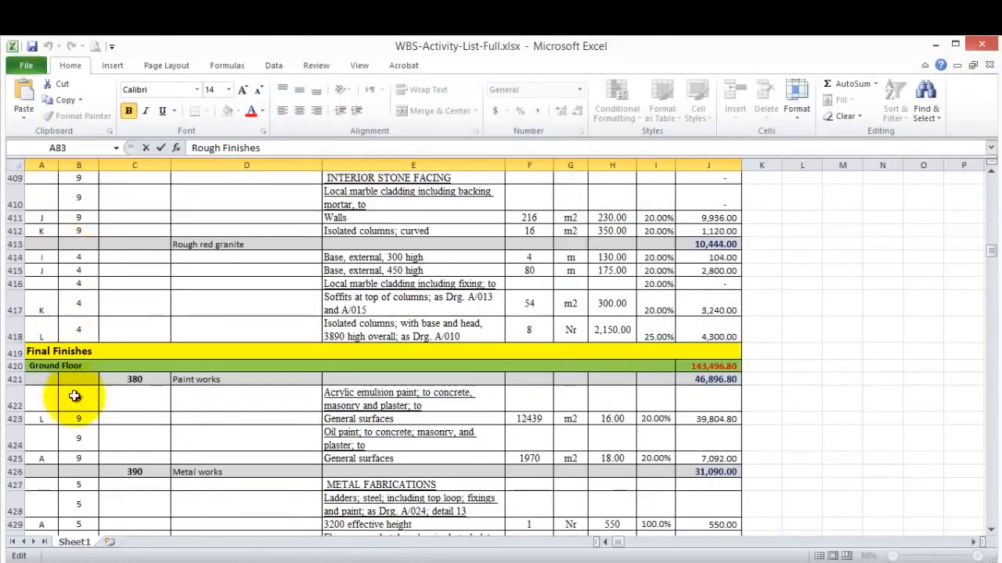
double_click(99, 352)
drag(99, 353, 42, 352)
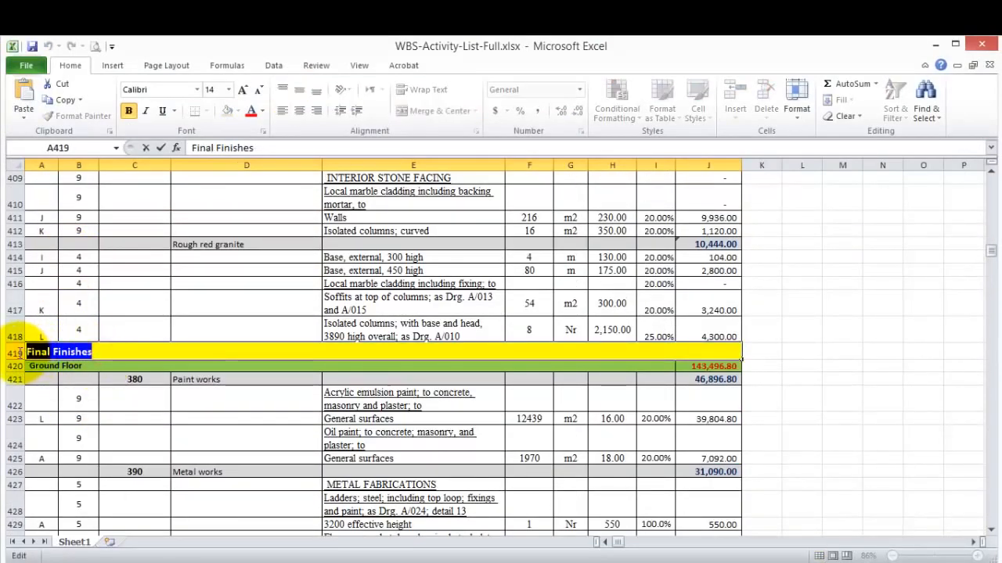
right_click(67, 352)
click(129, 378)
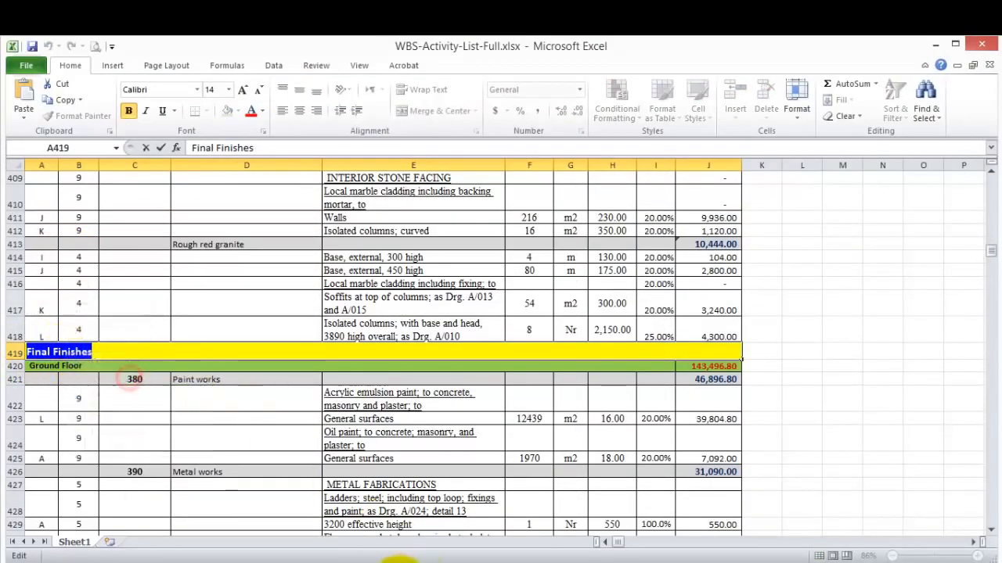
- Return to Primavera P6 and rename the duplicated Rough Finishes element as Final Finishes using the copied text
key(alt+Tab)
right_click(189, 268)
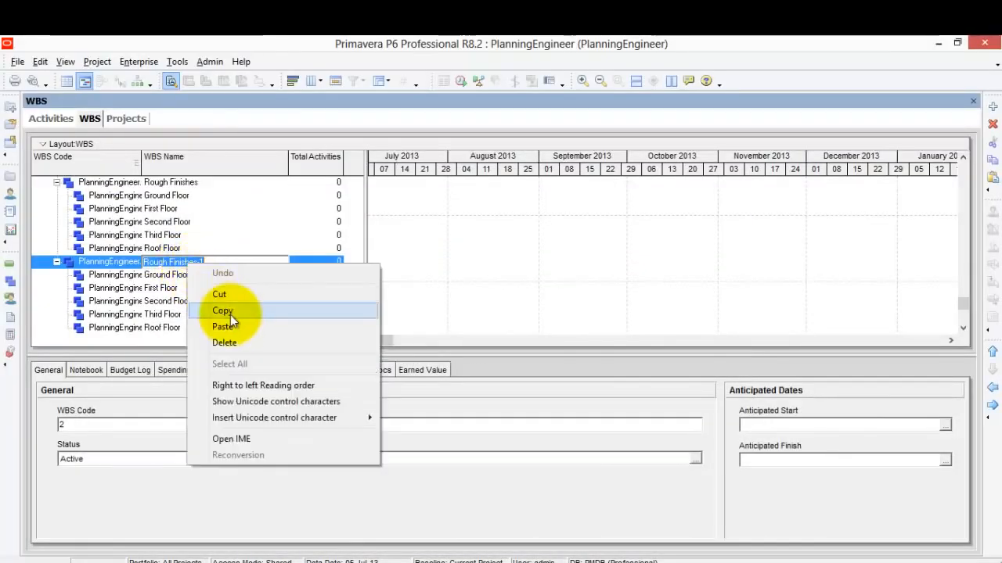
click(233, 326)
click(248, 300)
click(184, 264)
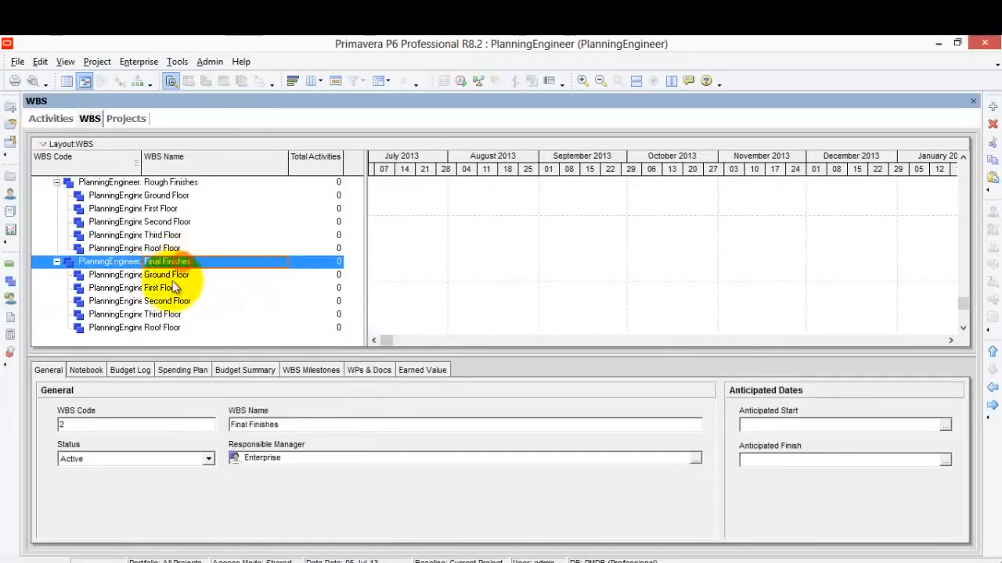
scroll(166, 266, up, 1)
scroll(165, 266, down, 1)
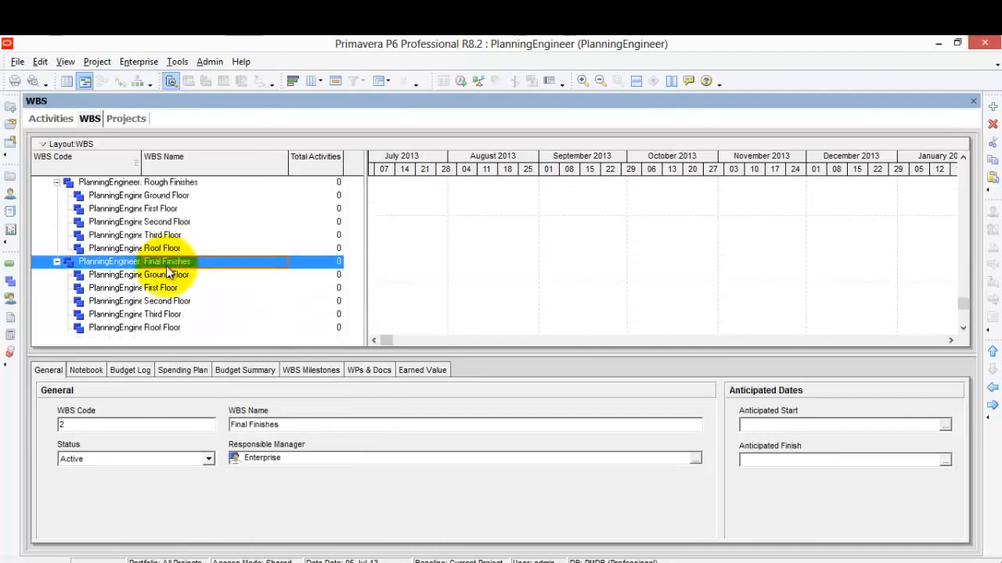
- Switch to the Excel activity list and examine the floors under Final Finishes down to the Electrical Works heading
key(alt+Tab)
scroll(208, 305, down, 20)
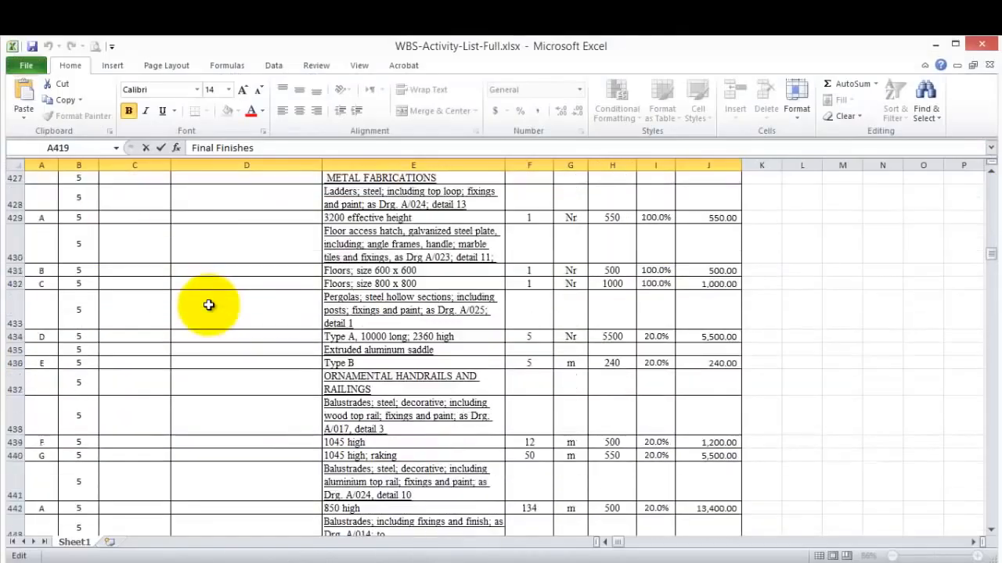
scroll(208, 305, down, 20)
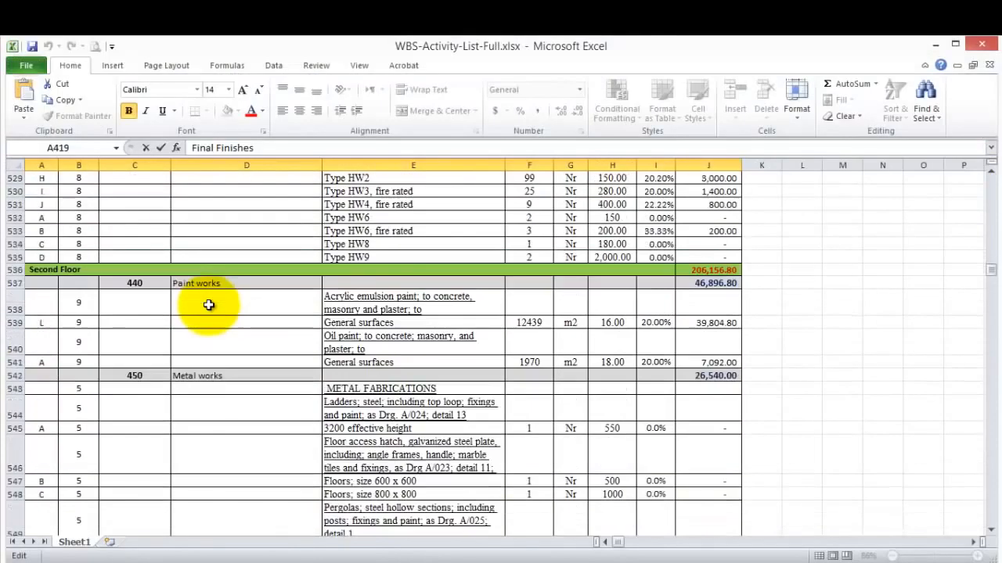
scroll(209, 305, down, 20)
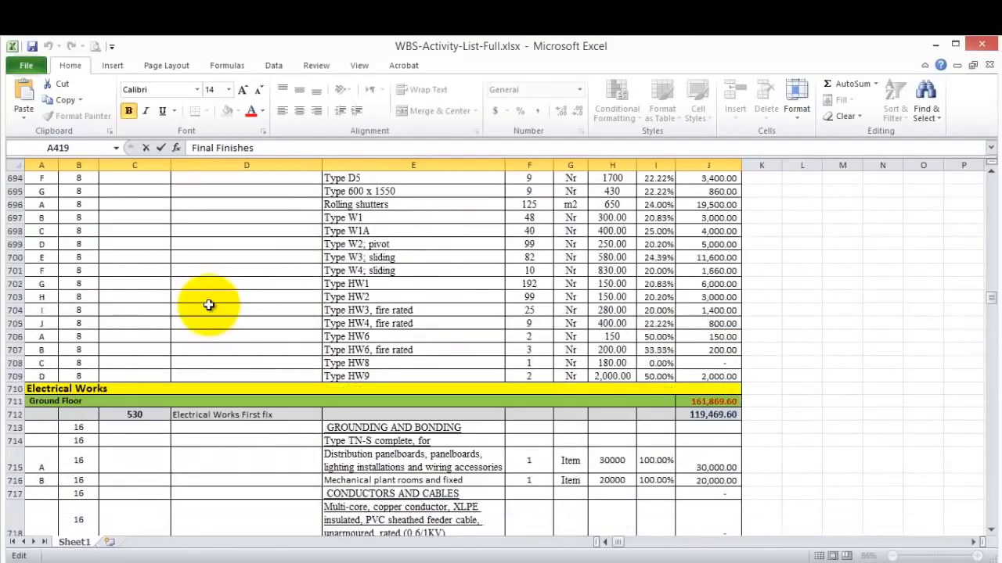
scroll(208, 305, down, 5)
scroll(206, 306, up, 1)
click(109, 229)
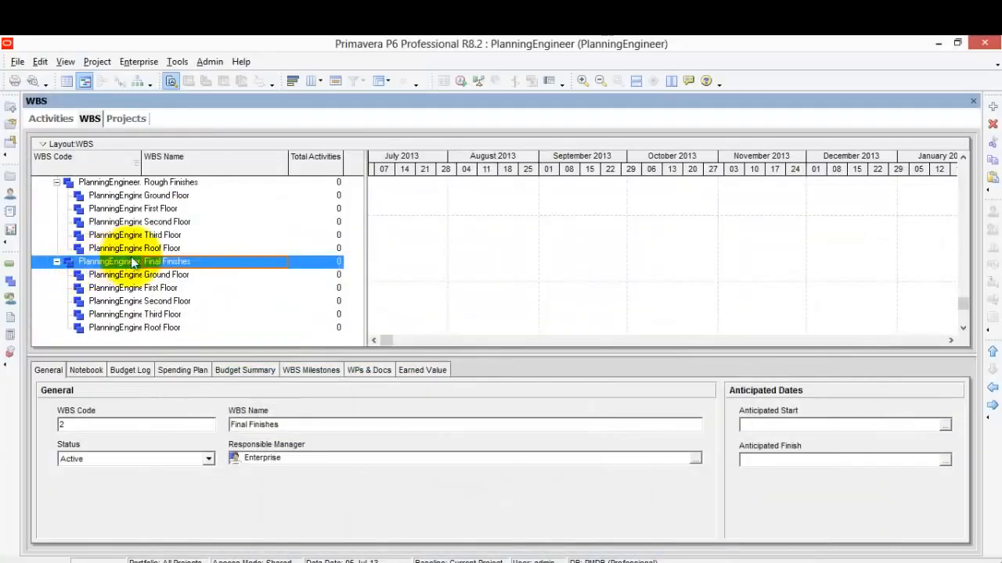
- In Primavera P6, duplicate Final Finishes with its floors, turning off the copy options dialog for future pastes, and outdent the copy to the same level
right_click(145, 262)
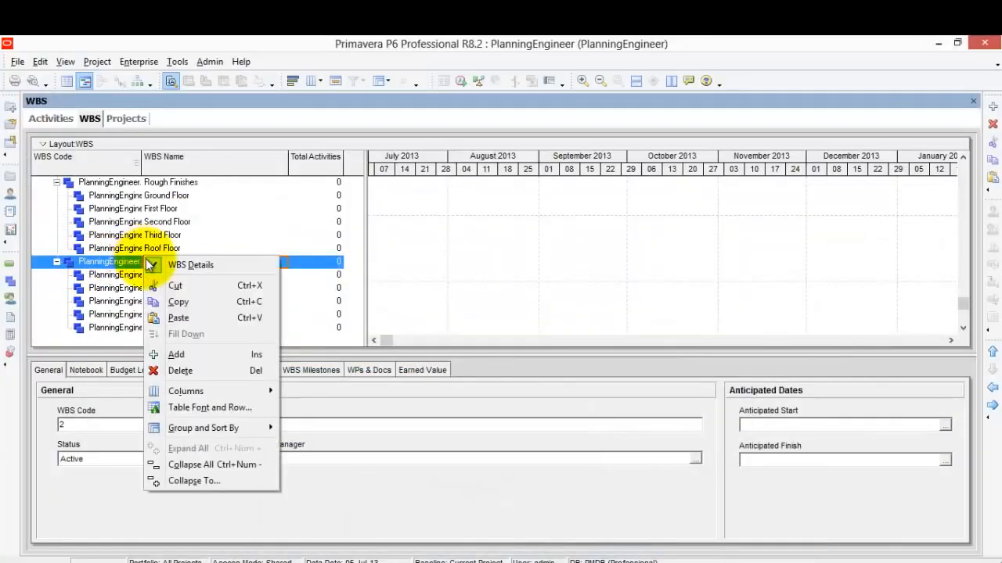
click(207, 301)
right_click(191, 263)
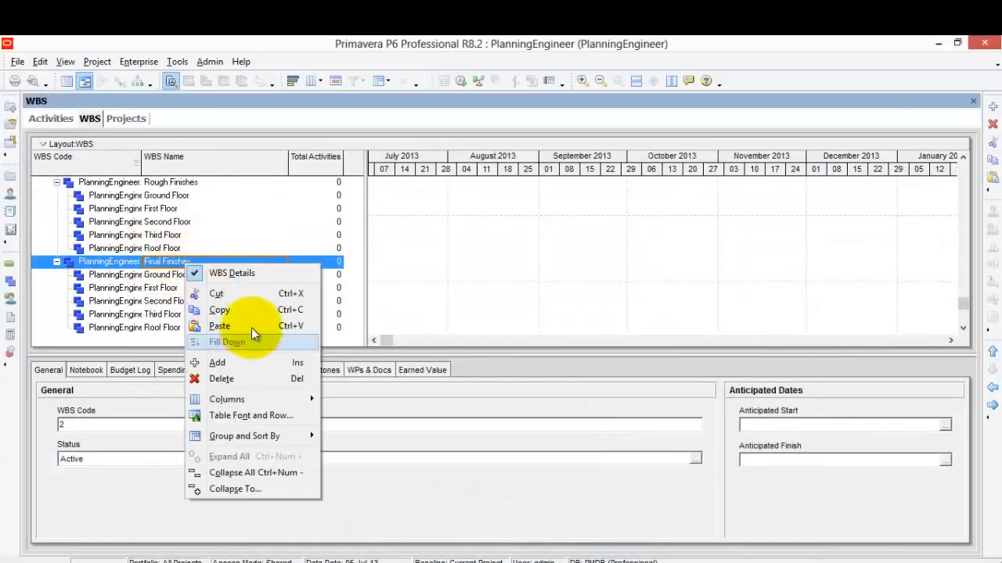
click(251, 329)
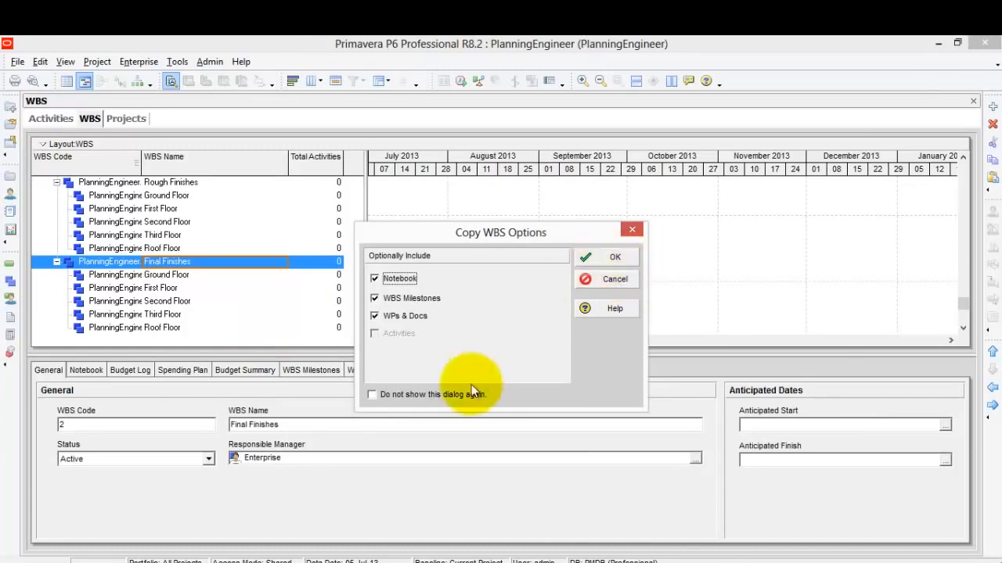
click(446, 397)
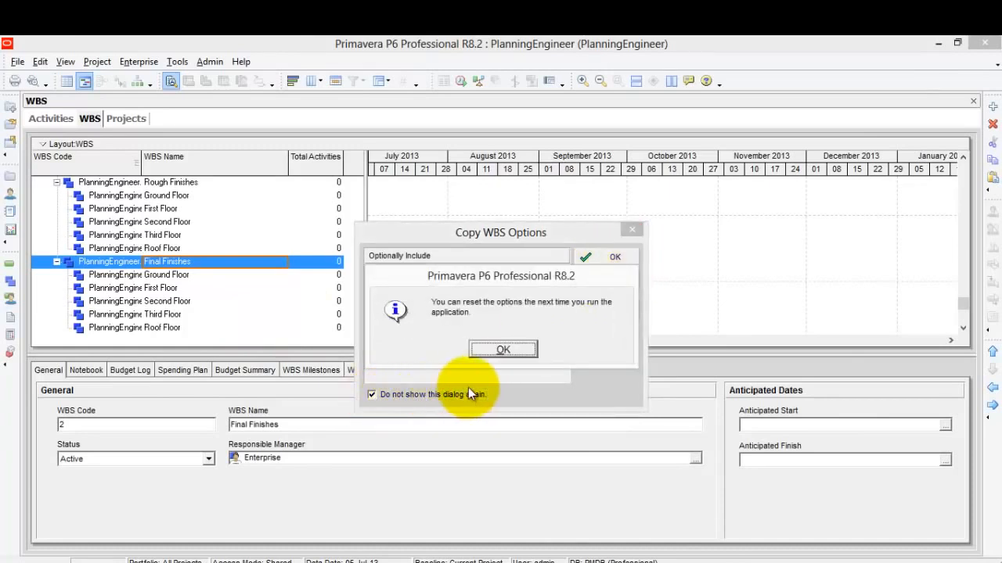
click(503, 351)
click(606, 256)
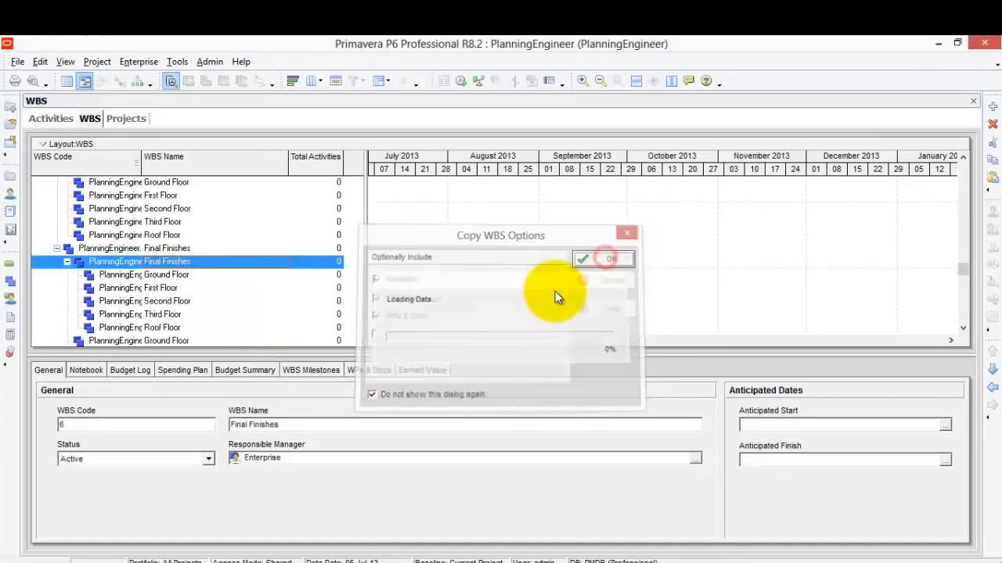
click(992, 387)
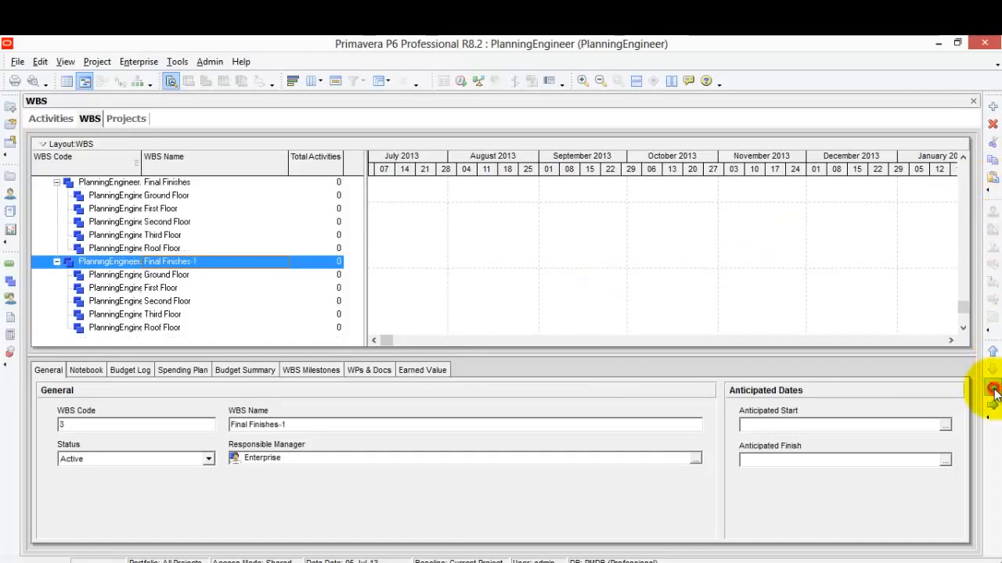
- Switch to the Excel activity list and copy the Electrical Works heading text
click(350, 562)
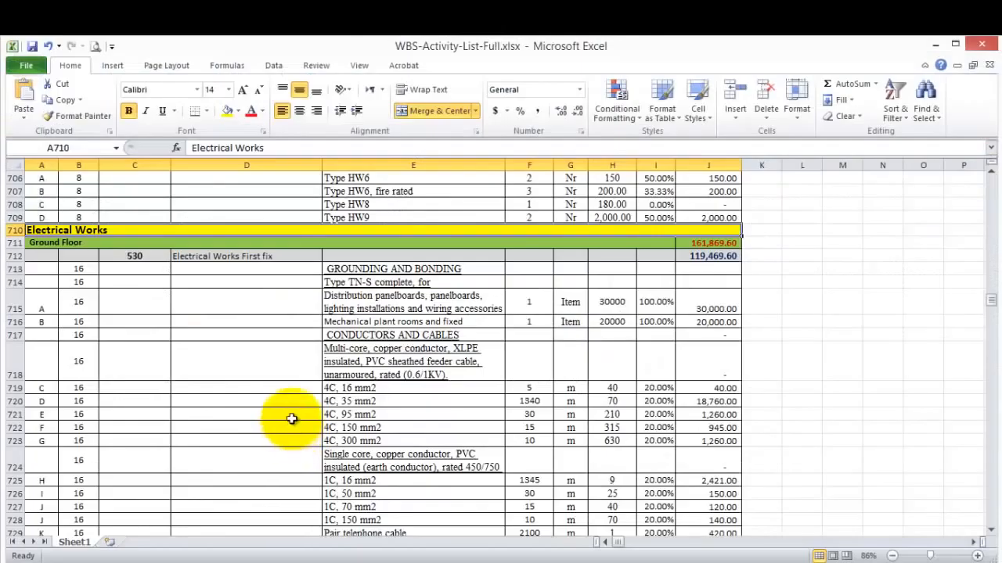
double_click(123, 231)
drag(121, 231, 17, 237)
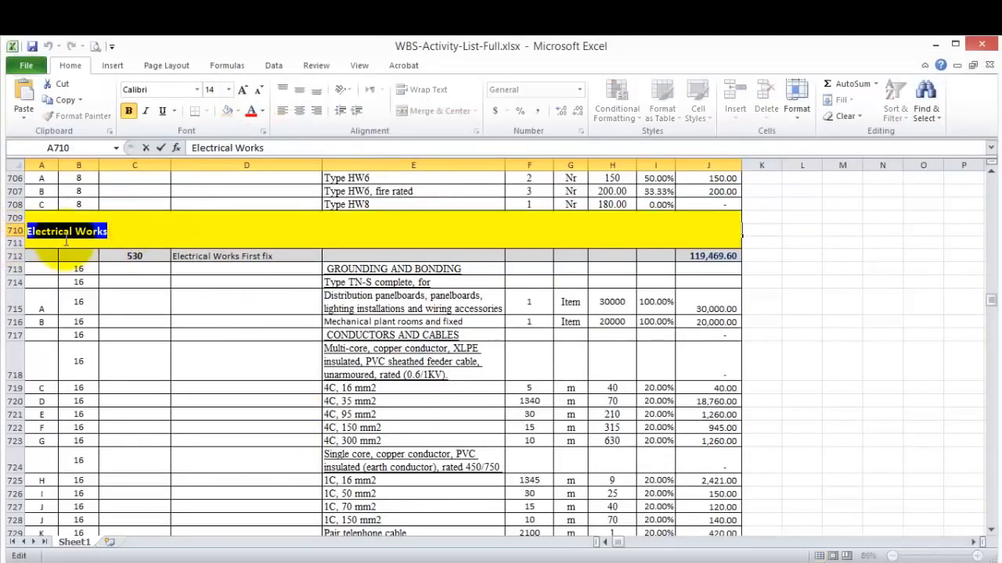
right_click(64, 239)
click(118, 266)
- Return to Primavera P6 and rename the duplicated Final Finishes element as Electrical Works using the copied text
click(403, 561)
click(203, 258)
right_click(184, 261)
click(237, 323)
click(242, 325)
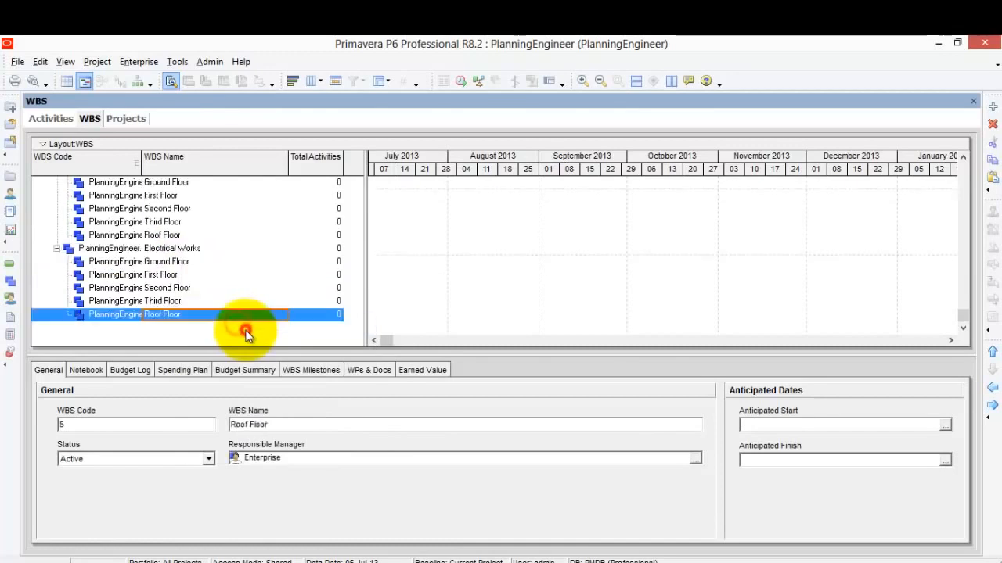
click(190, 248)
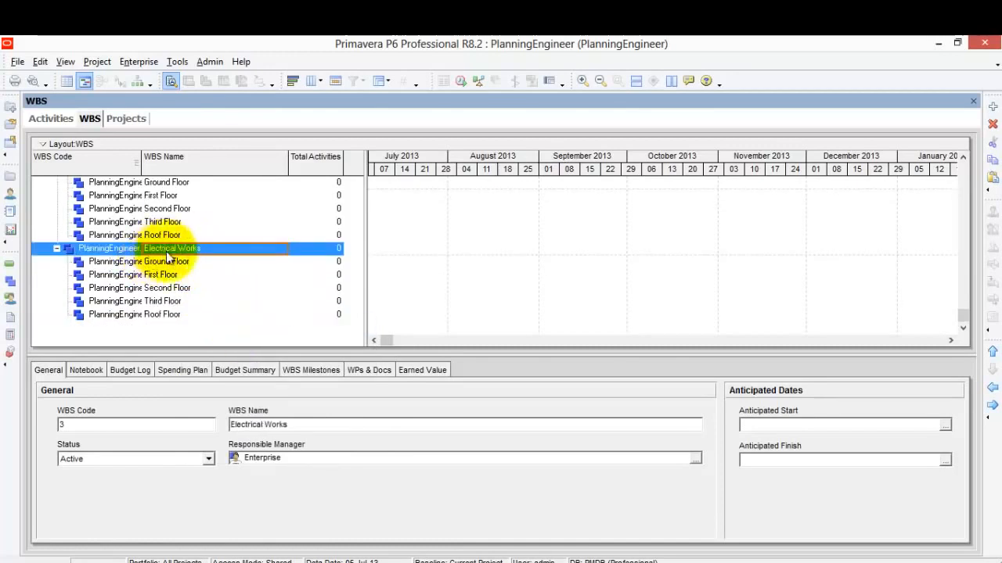
- Switch to the Excel activity list and examine the floors under Electrical Works down to the Mechanical Works heading
key(alt+Tab)
scroll(264, 342, down, 20)
scroll(265, 344, down, 20)
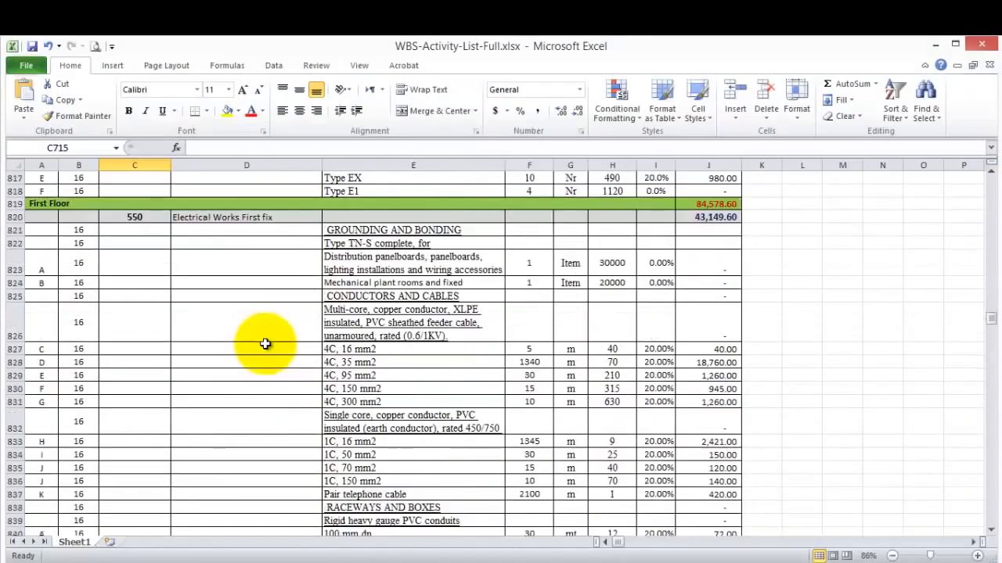
scroll(266, 343, down, 20)
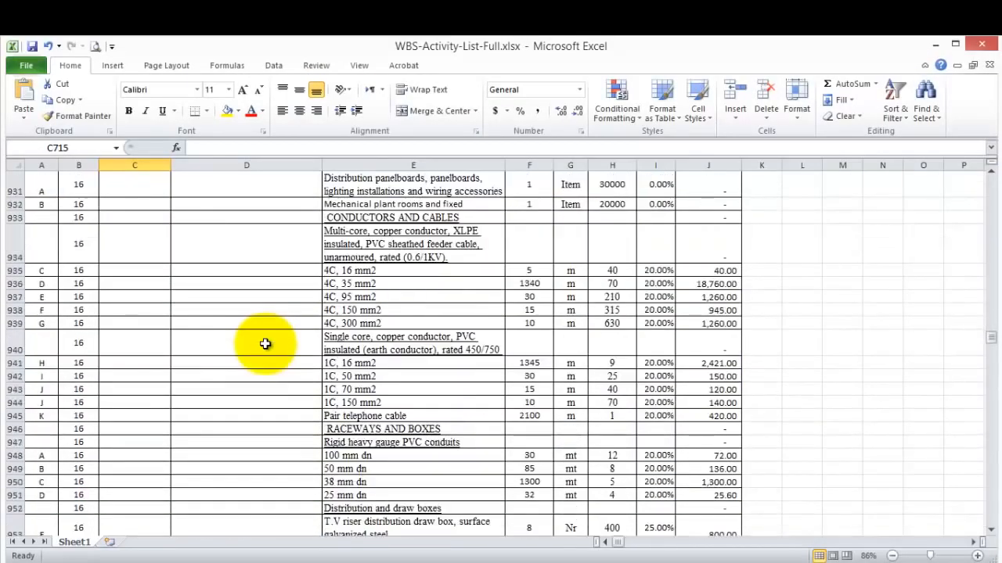
scroll(265, 343, down, 20)
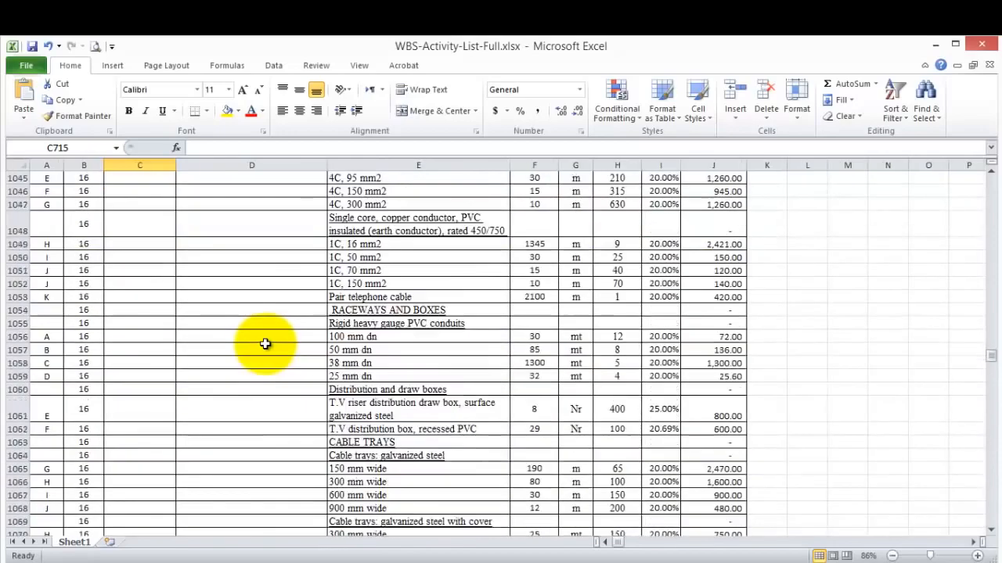
scroll(265, 344, down, 20)
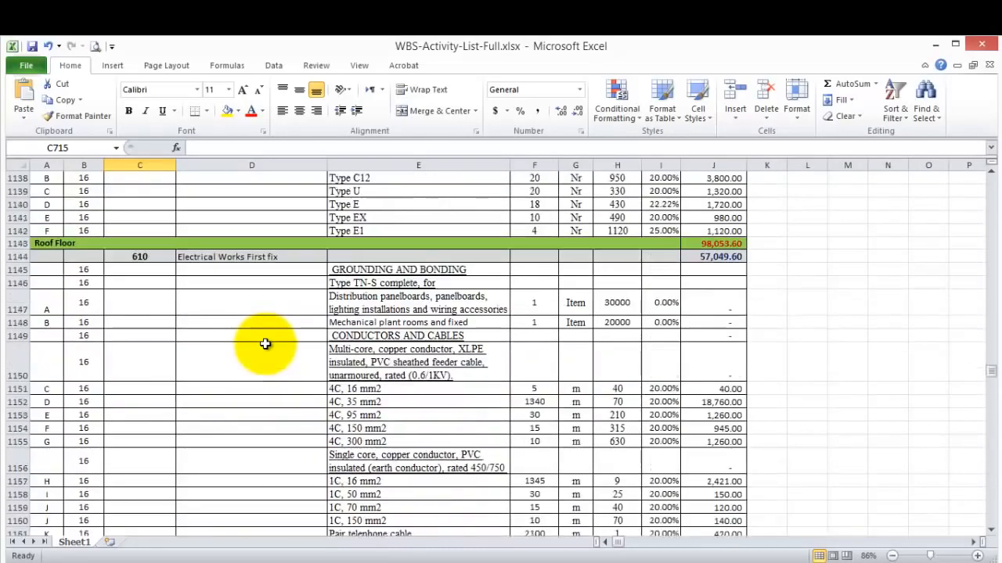
scroll(265, 344, down, 17)
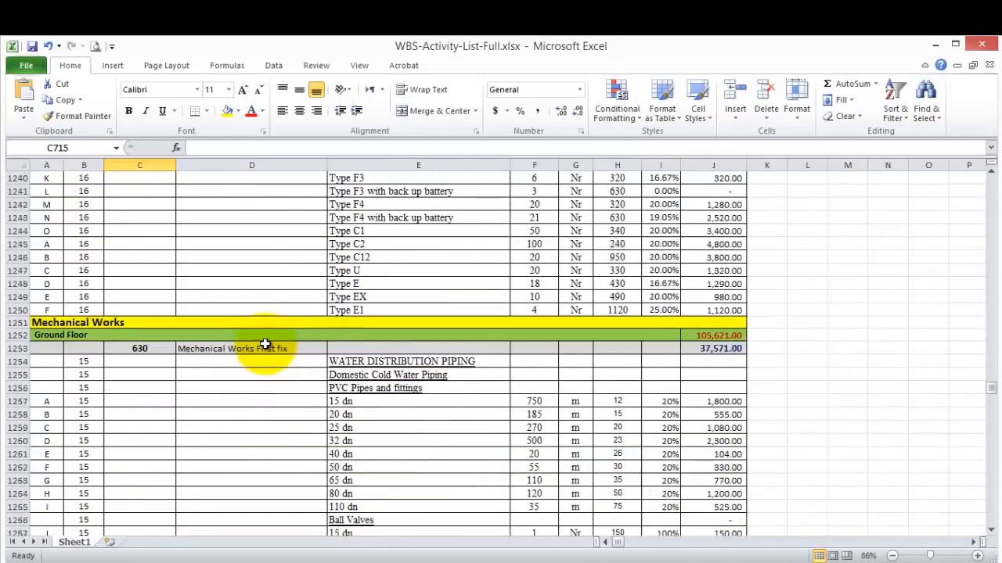
double_click(129, 324)
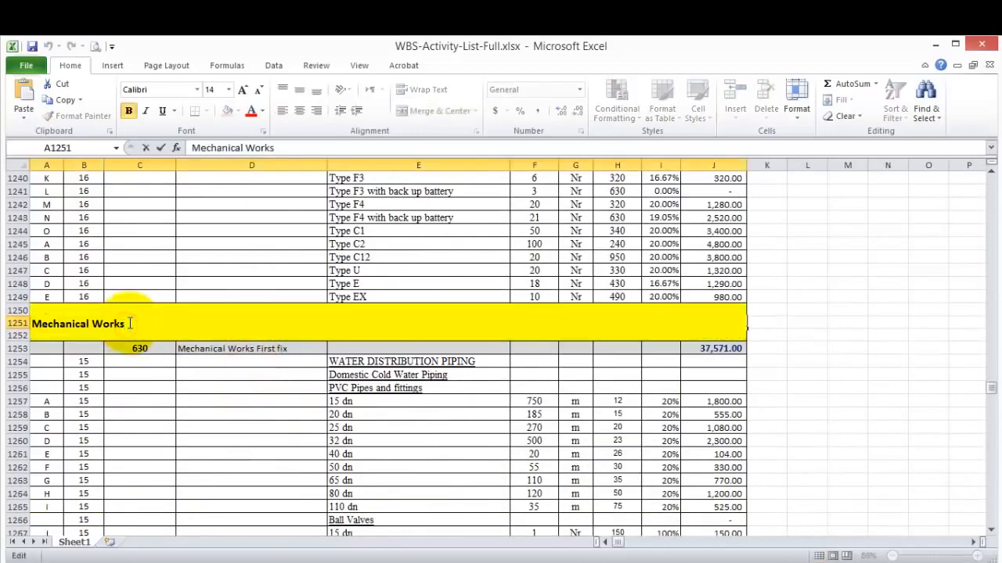
click(140, 413)
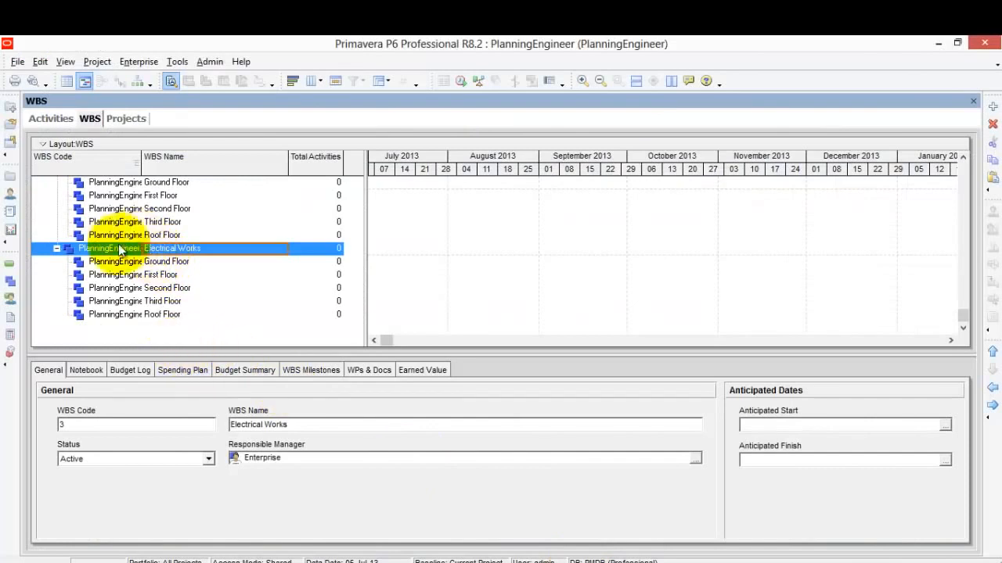
- Duplicate the Electrical Works WBS element with its floors and outdent the copy to the same level as the original
right_click(110, 248)
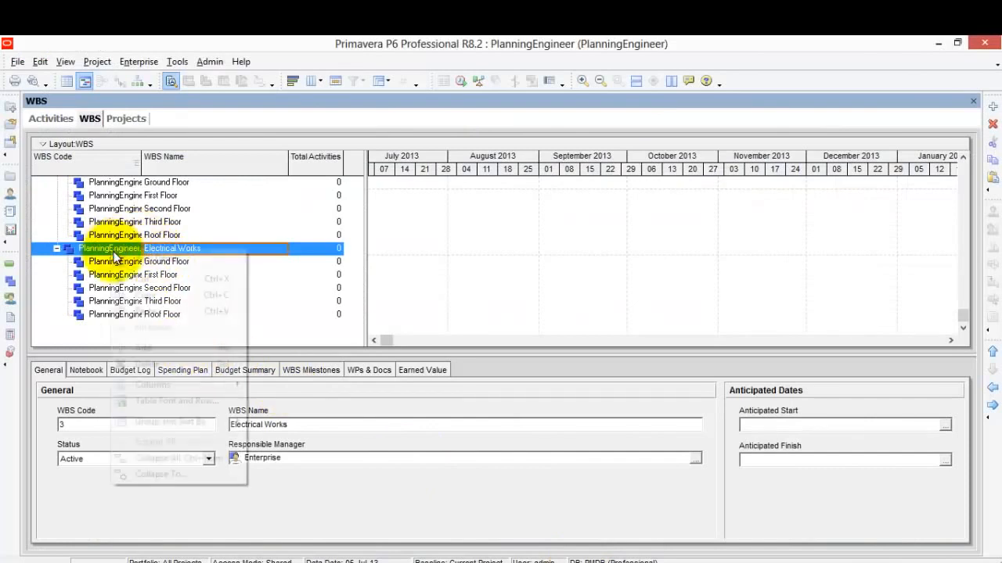
click(154, 294)
right_click(130, 251)
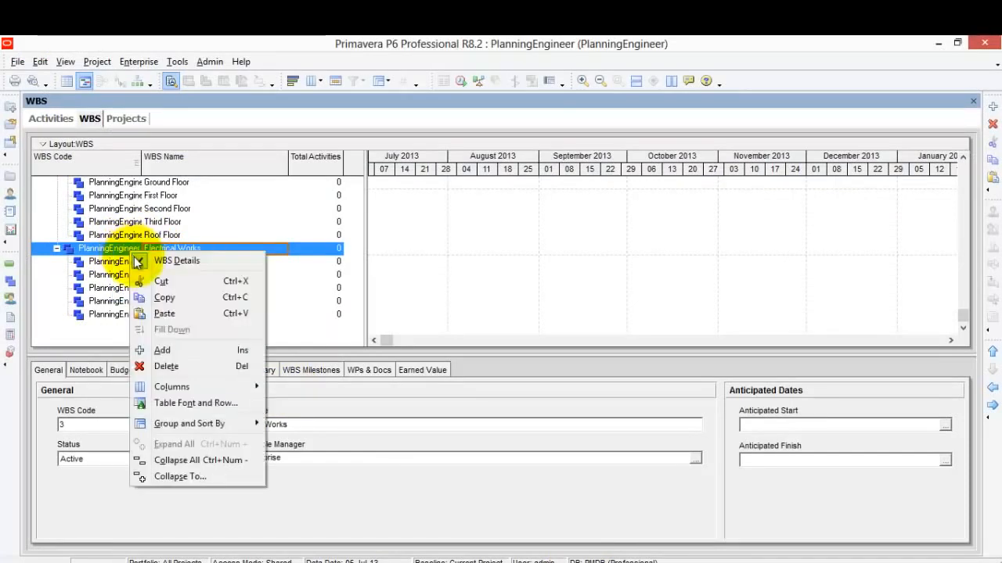
click(191, 313)
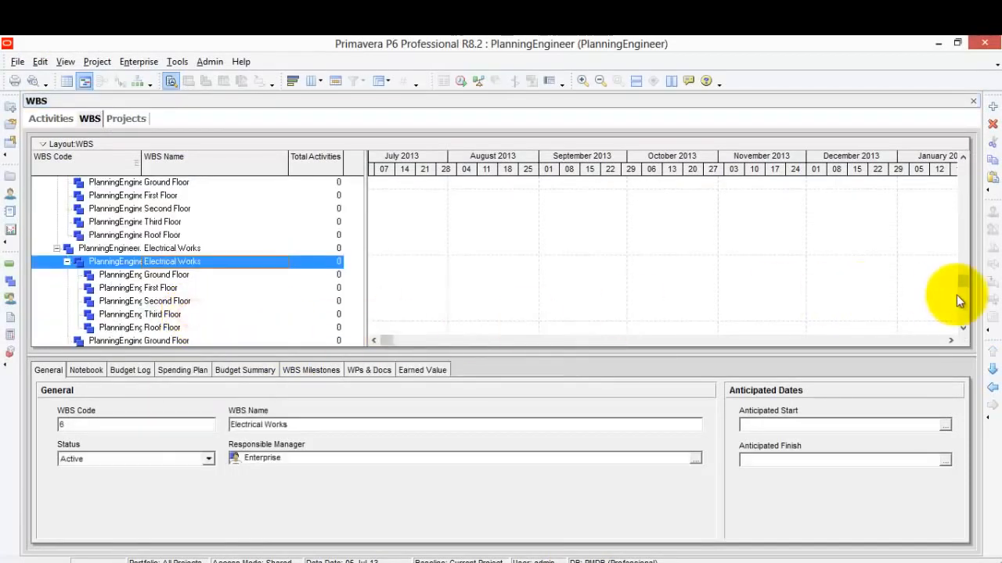
click(992, 389)
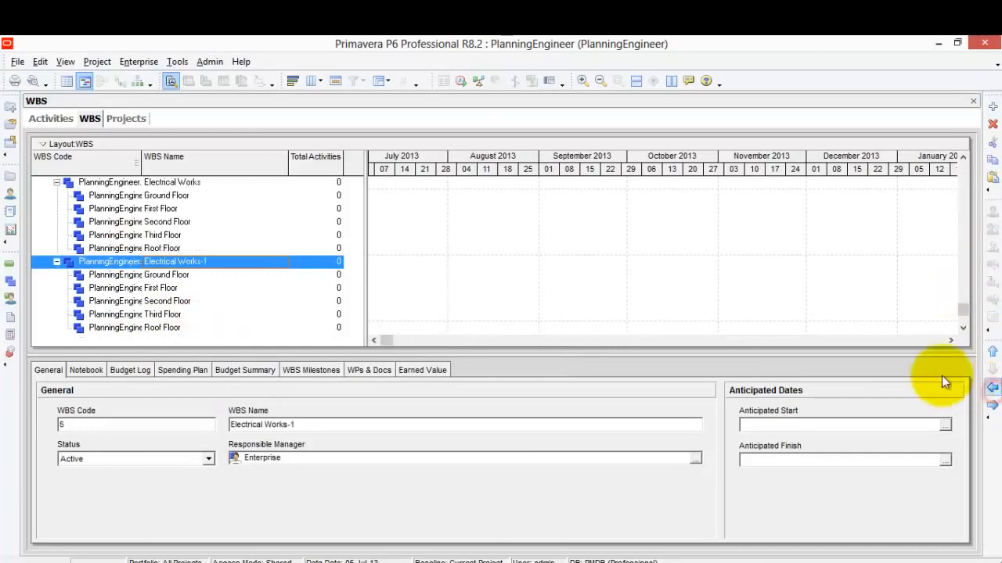
- Switch to the Excel activity list and copy the Mechanical Works heading text
click(403, 562)
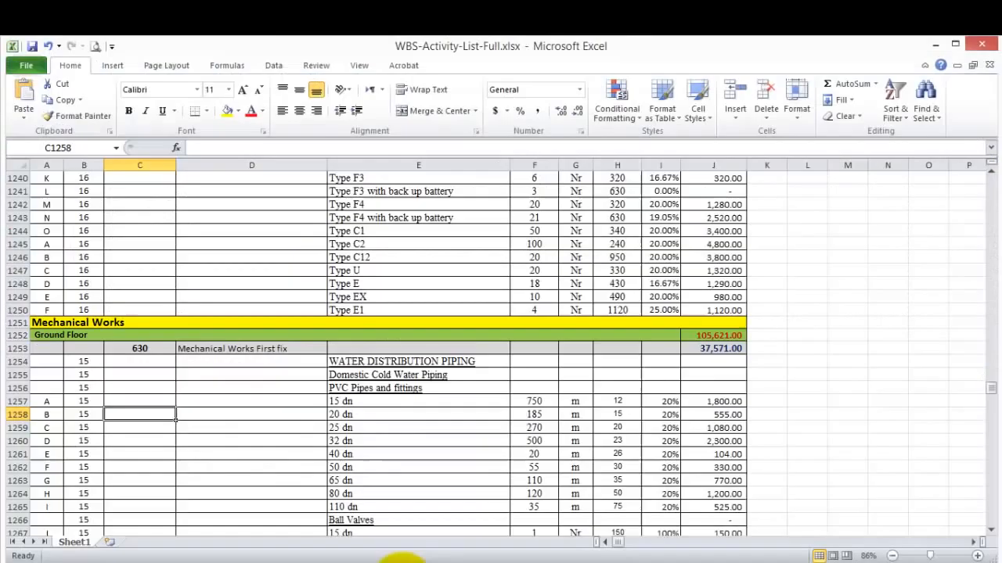
double_click(143, 324)
drag(143, 323, 33, 322)
right_click(59, 319)
click(102, 345)
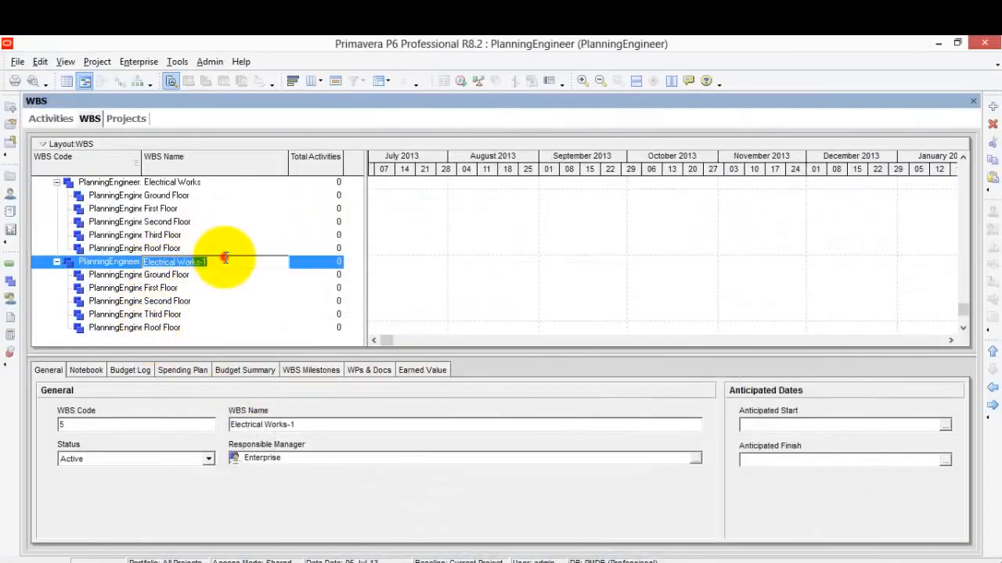
- Return to Primavera P6 and rename the duplicated Electrical Works element as Mechanical Works using the copied text
right_click(225, 259)
click(239, 324)
click(250, 327)
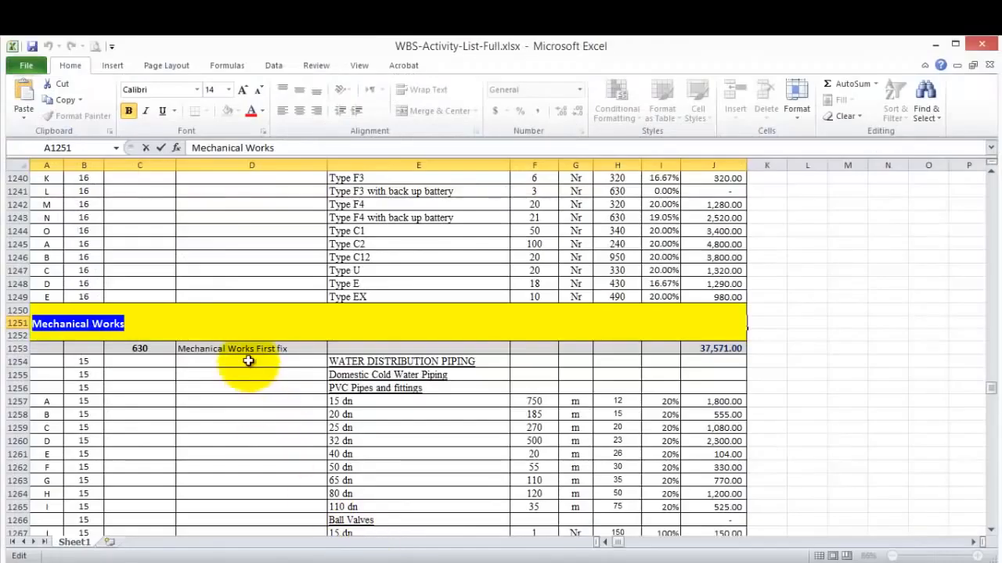
- Switch to the Excel activity list and examine the floors under Mechanical Works down to the Fire Fighting Works heading
click(196, 428)
scroll(230, 387, down, 15)
scroll(233, 386, down, 20)
scroll(233, 387, up, 20)
scroll(233, 386, down, 20)
scroll(233, 387, down, 12)
scroll(234, 386, up, 8)
scroll(233, 386, down, 20)
scroll(233, 386, down, 20)
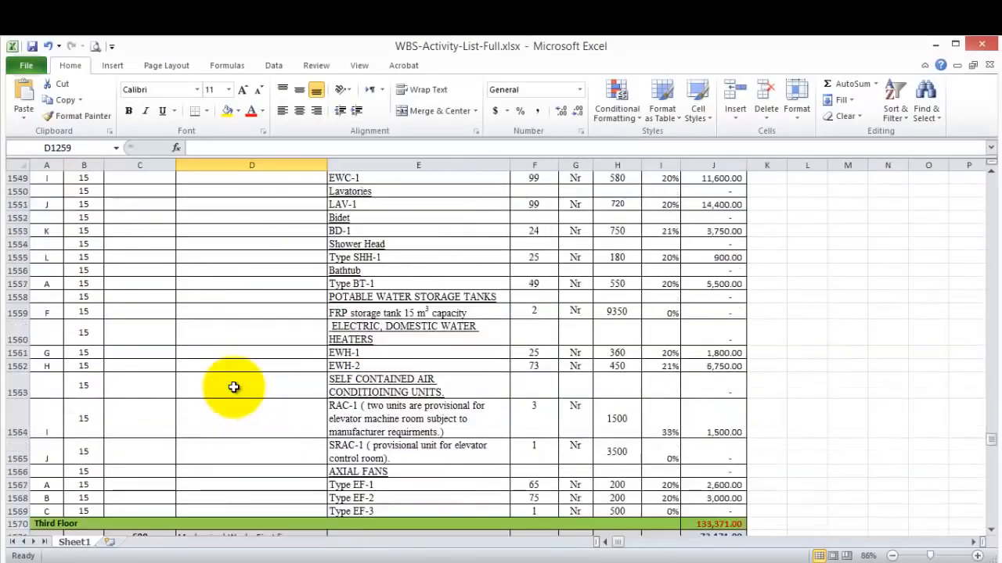
scroll(233, 386, down, 20)
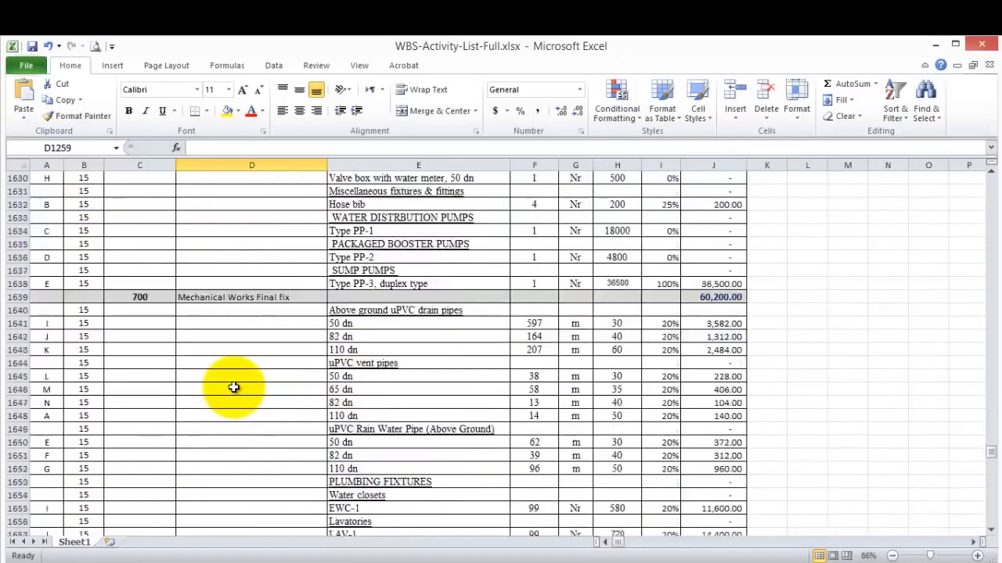
scroll(233, 387, down, 20)
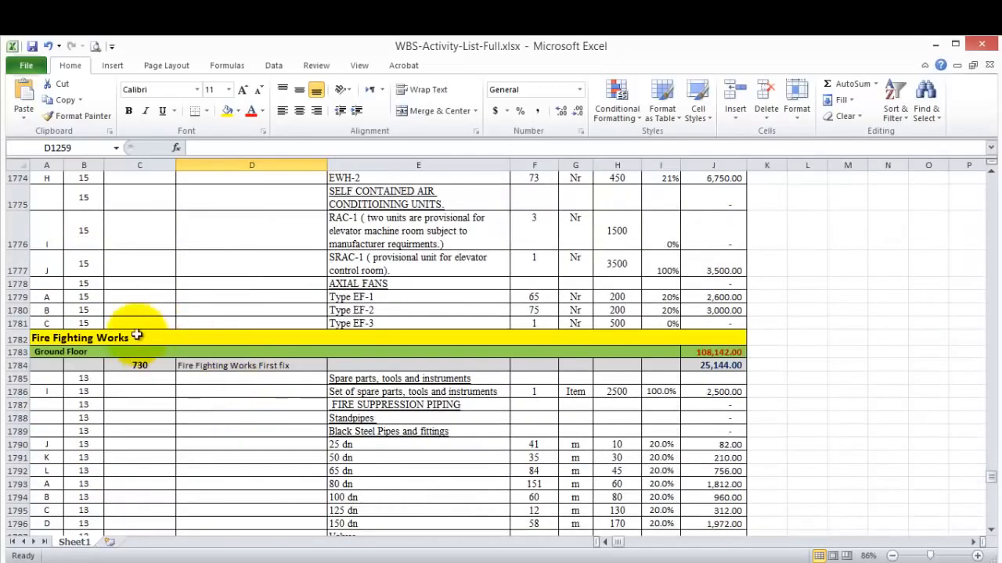
- Return to Primavera P6, duplicate Mechanical Works with its floors, and outdent the copy to the same level
click(615, 562)
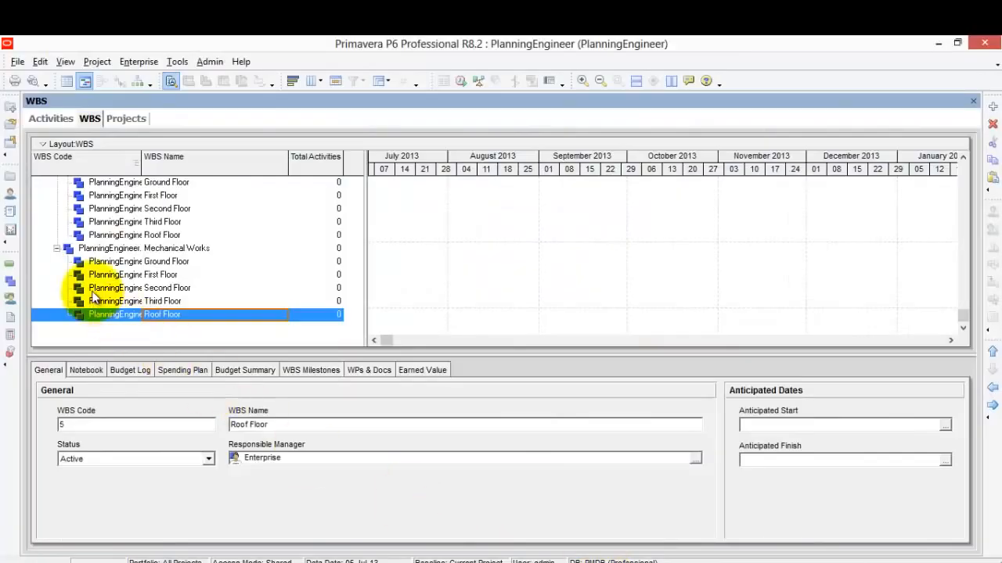
click(122, 248)
right_click(122, 249)
click(177, 291)
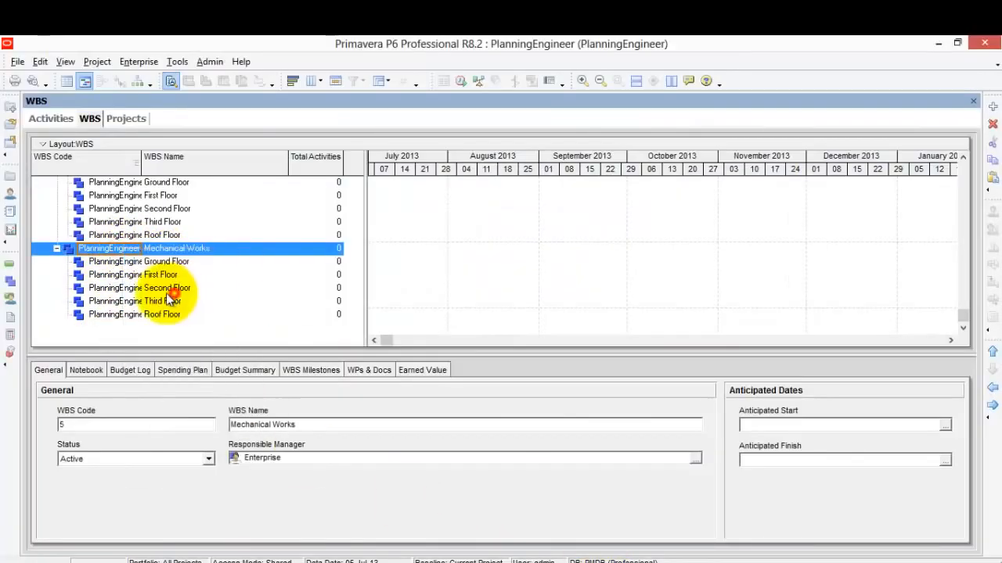
right_click(99, 251)
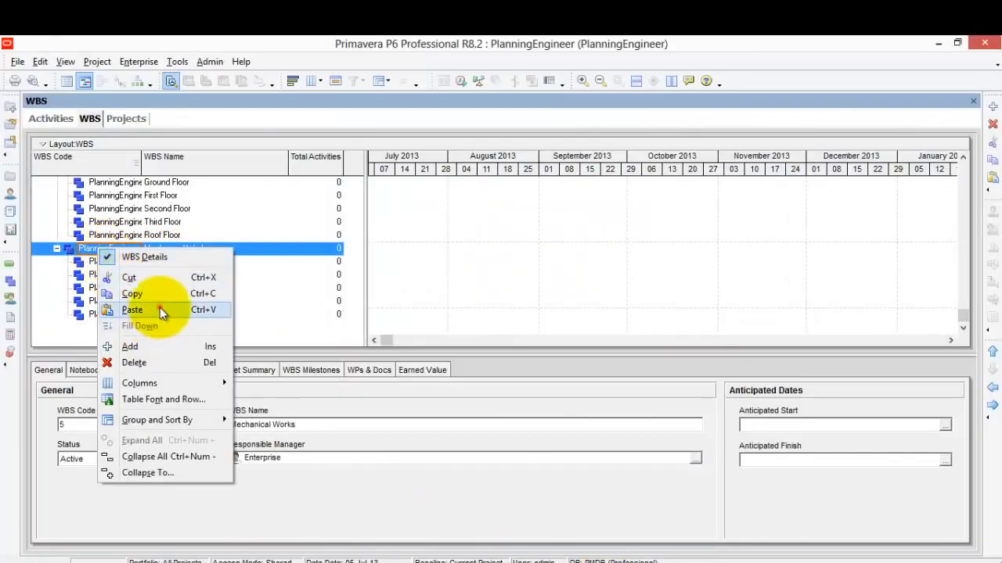
click(160, 308)
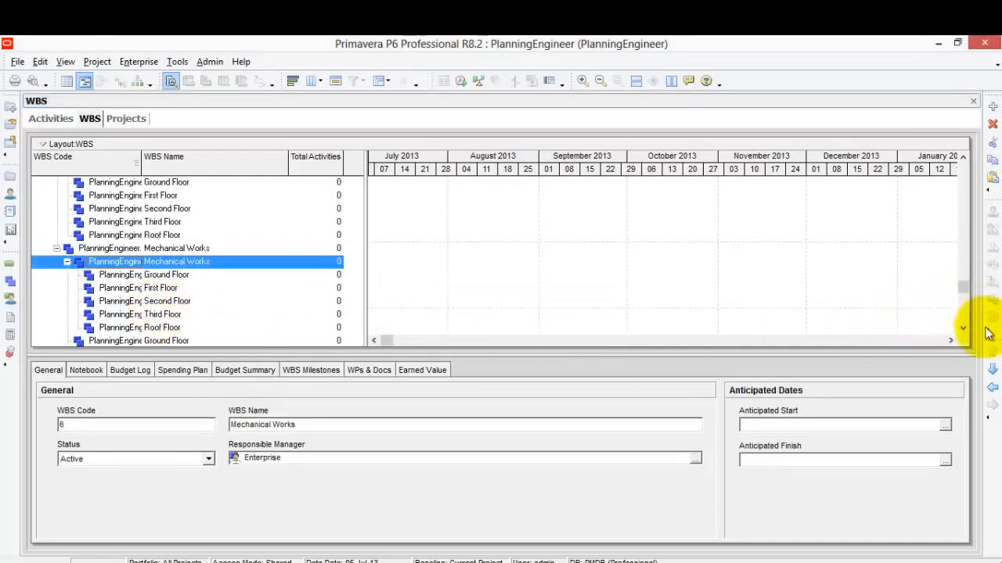
click(993, 391)
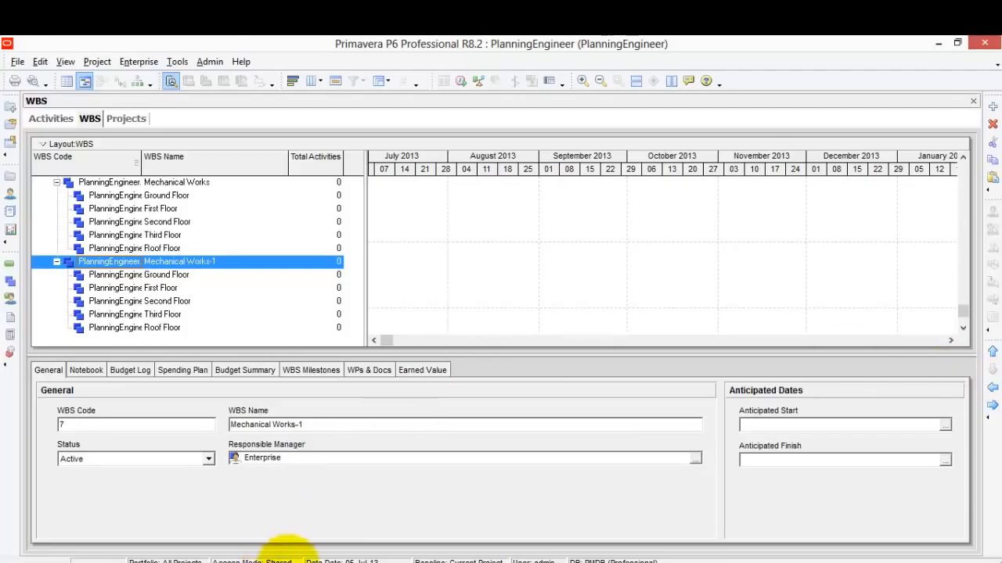
- Switch to the Excel activity list and copy the Fire Fighting Works heading text
click(415, 562)
double_click(135, 340)
drag(136, 340, 30, 340)
right_click(86, 340)
click(129, 368)
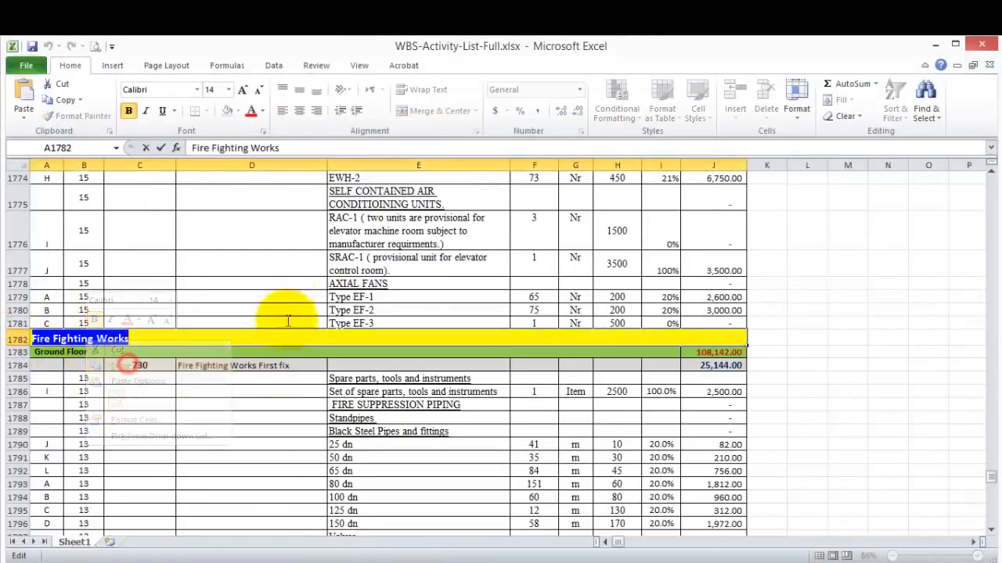
- Return to Primavera P6 and rename the duplicated Mechanical Works element as Fire Fighting Works using the copied text
click(391, 561)
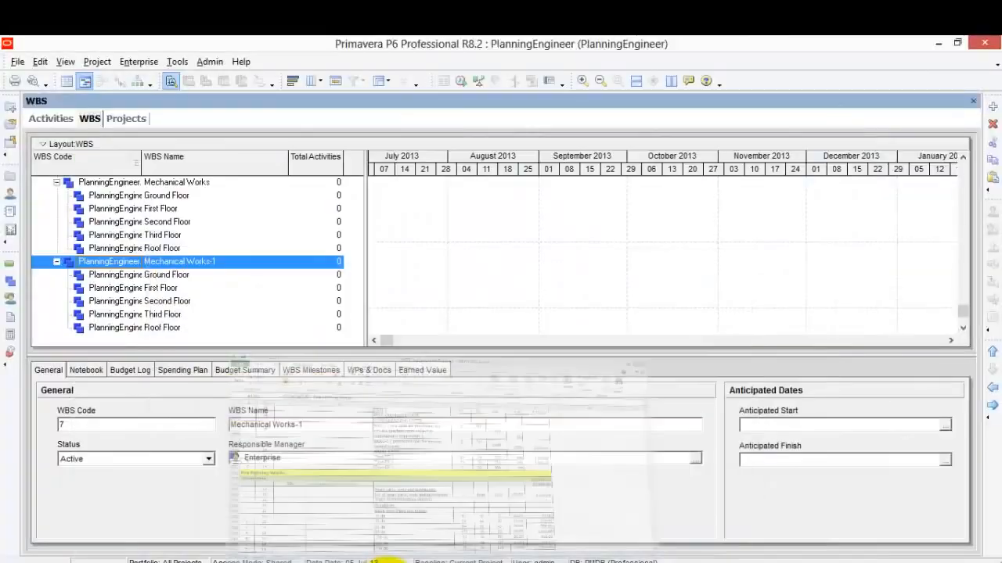
right_click(232, 261)
click(269, 324)
click(221, 313)
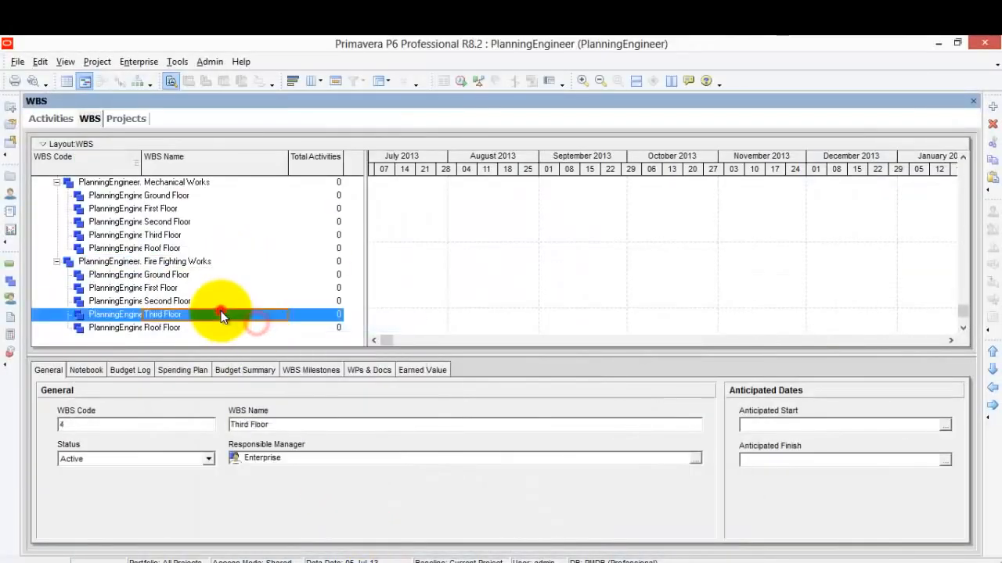
click(166, 263)
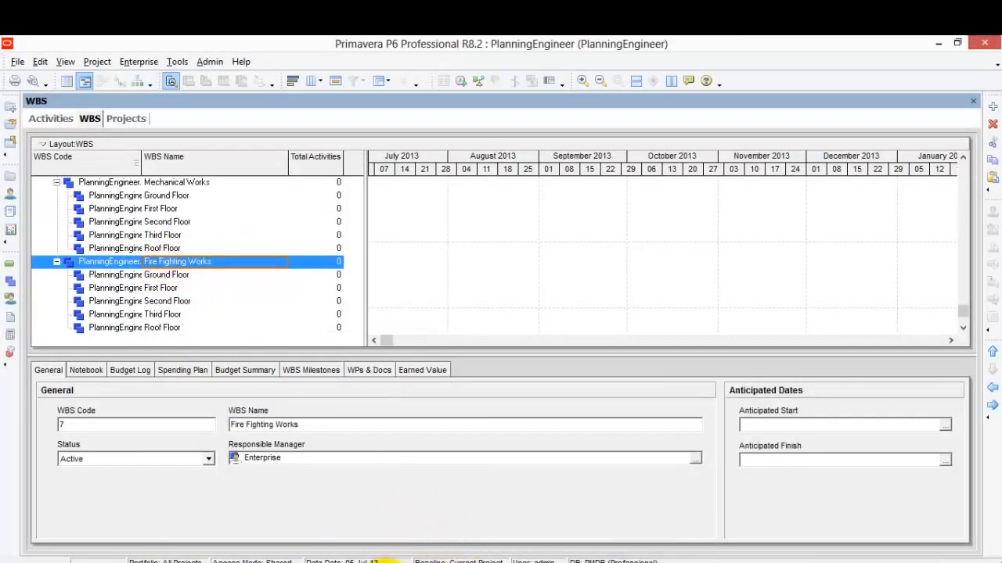
- Switch to the Excel activity list, find the heading after Fire Fighting Works, and copy its text, CONVEYING SYSTEMS
click(392, 561)
scroll(273, 344, down, 20)
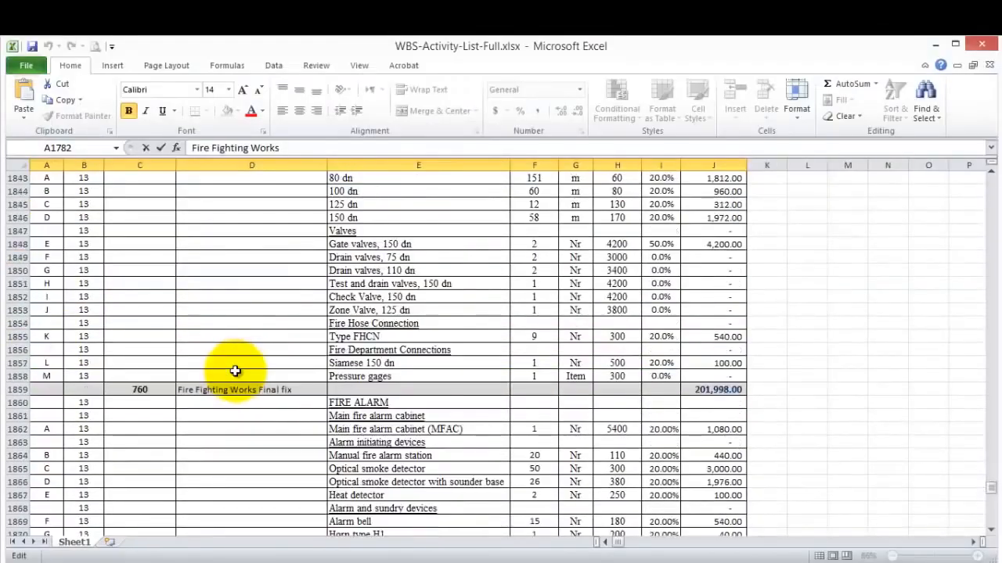
scroll(237, 370, down, 20)
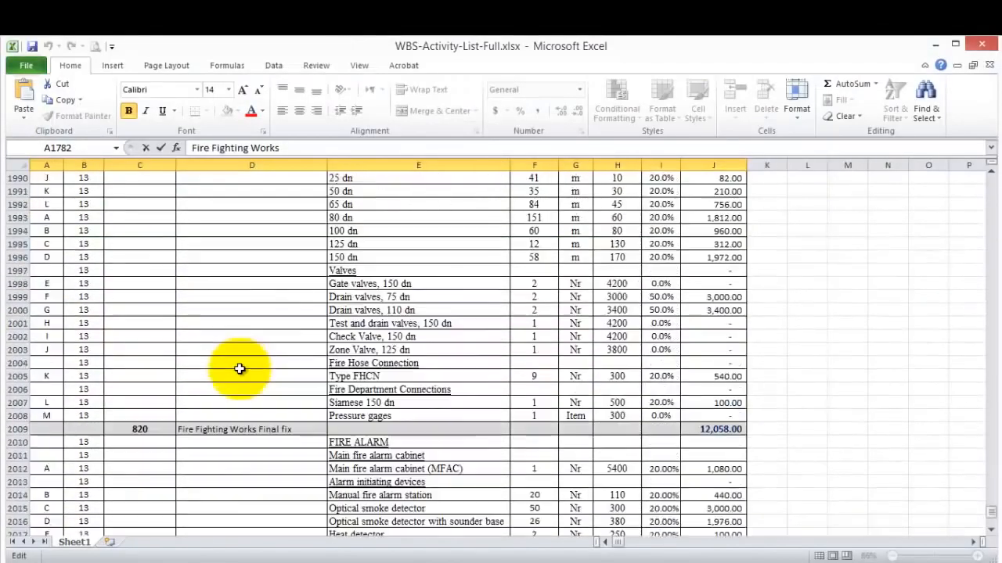
scroll(240, 370, down, 1)
click(141, 391)
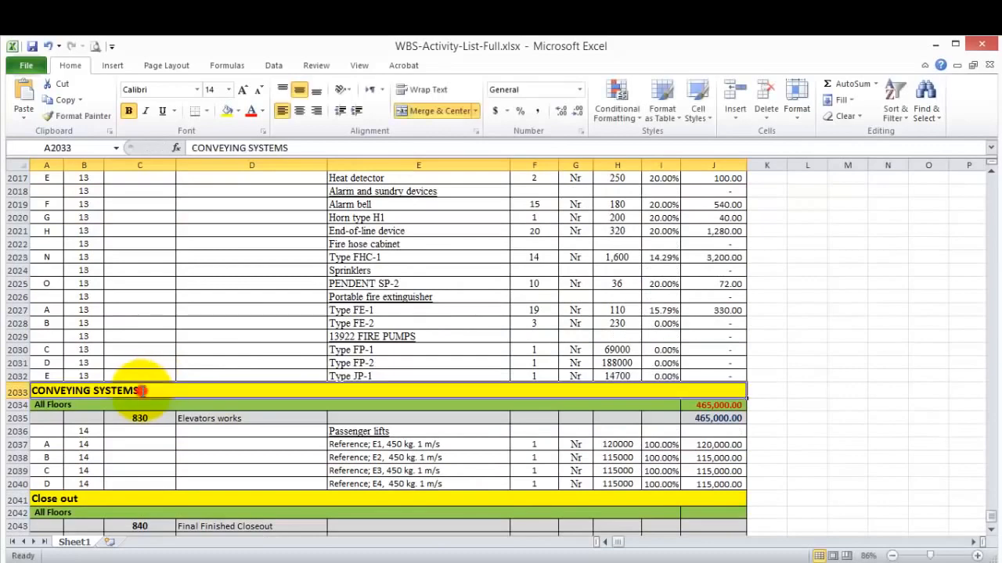
drag(141, 391, 32, 391)
right_click(63, 391)
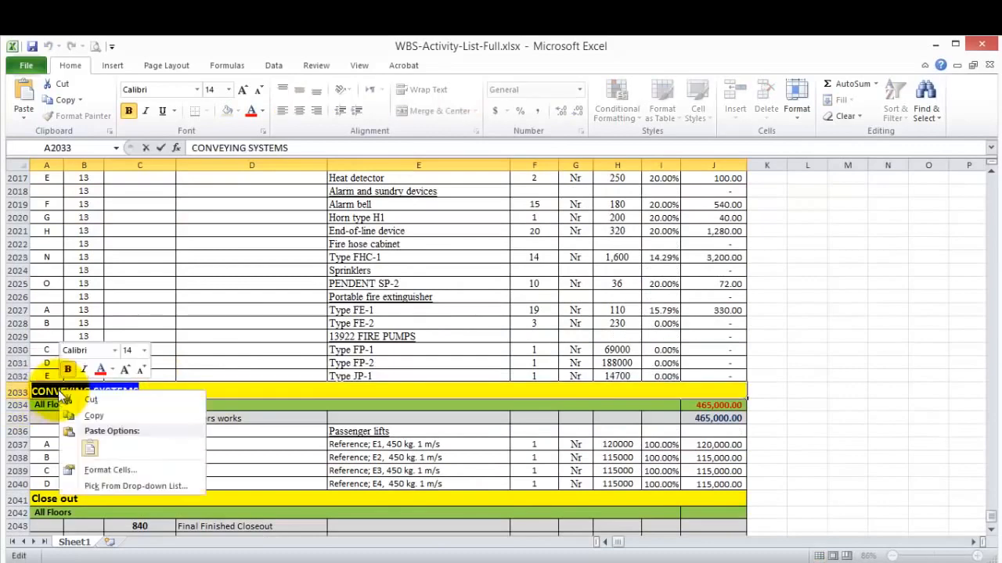
click(97, 414)
- Return to Primavera P6, add a WBS element at the same level as Fire Fighting Works, and name it CONVEYING SYSTEMS
key(alt+Tab)
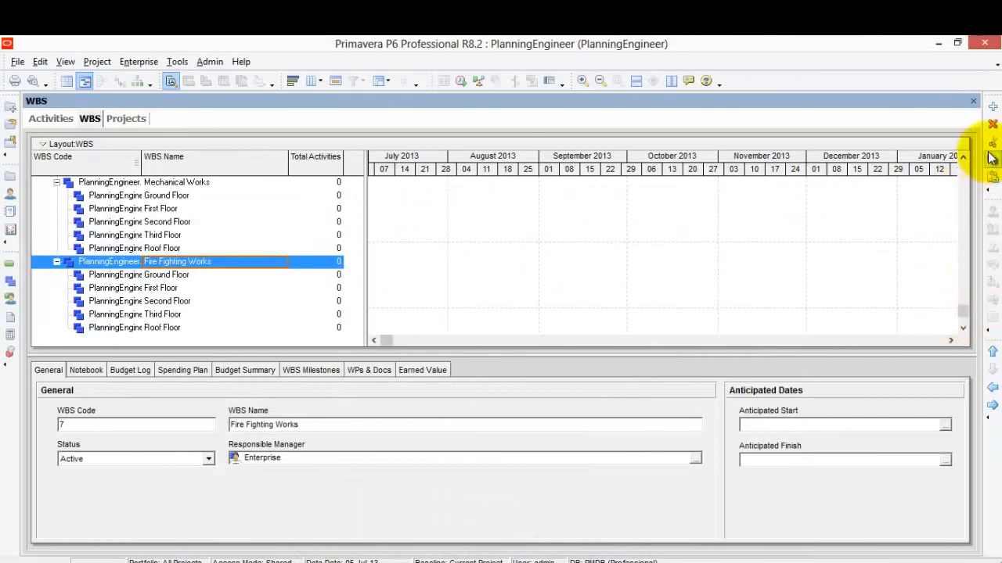
click(992, 108)
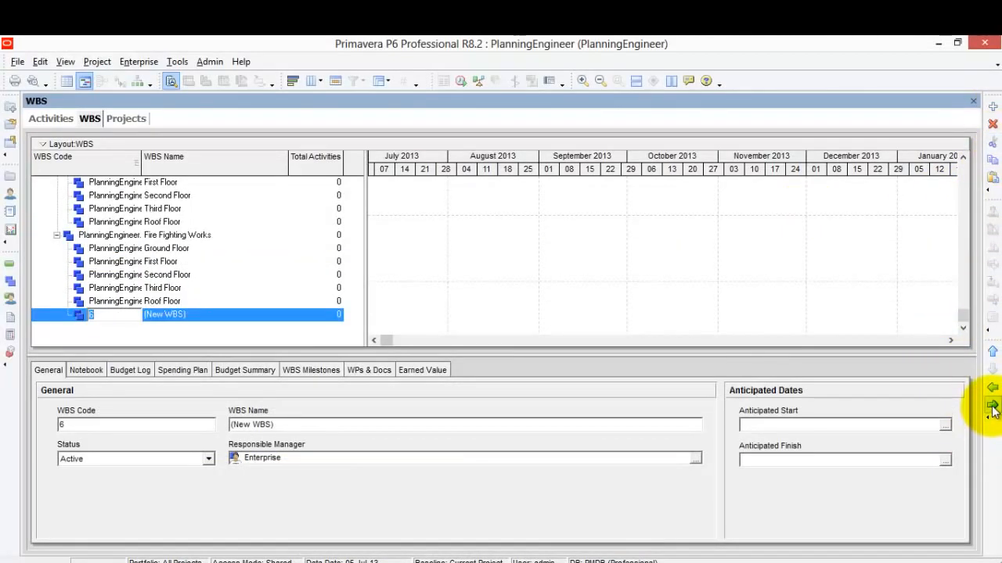
click(994, 389)
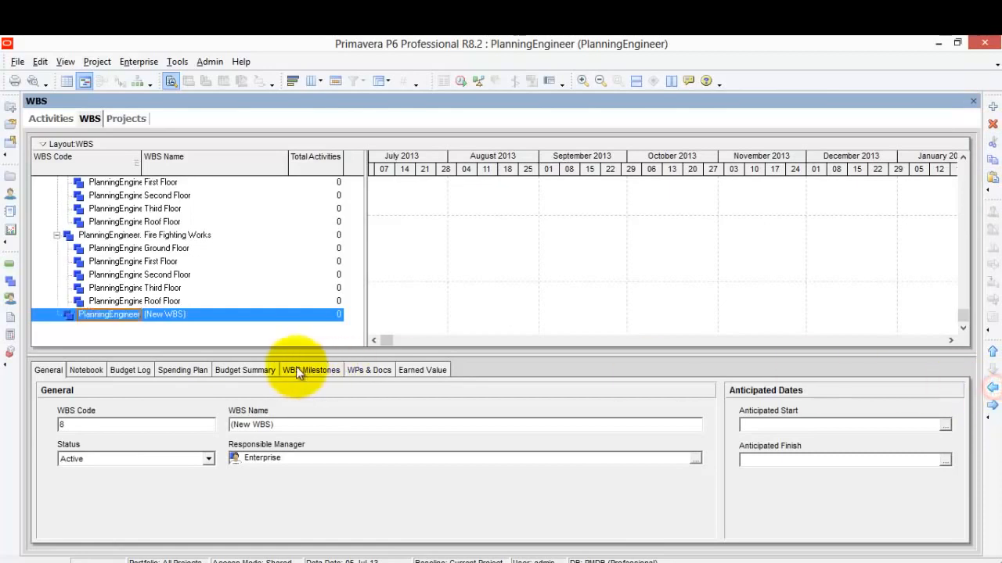
right_click(195, 314)
click(255, 378)
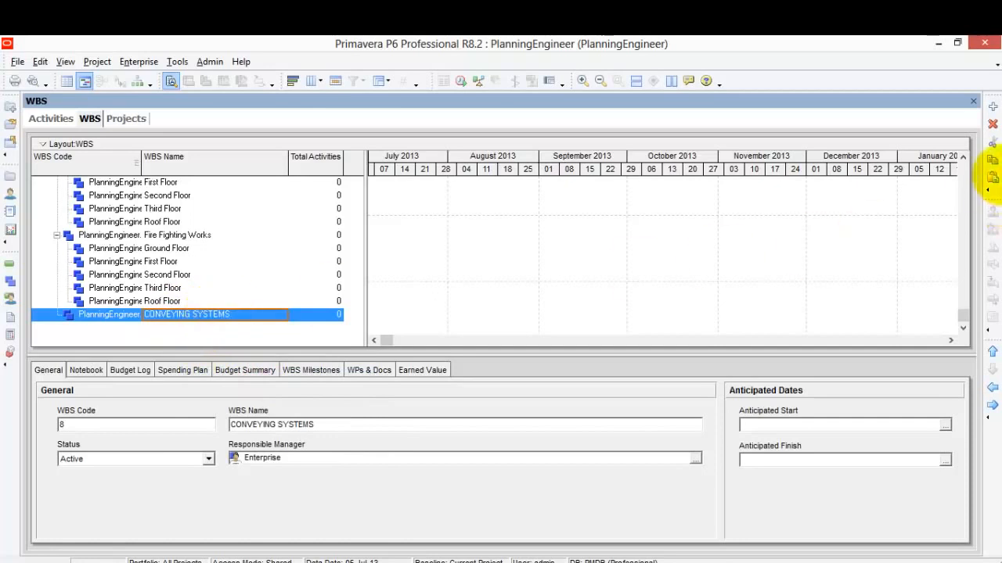
- Add a child element under CONVEYING SYSTEMS, and copy the All Floors heading below CONVEYING SYSTEMS in the Excel activity list
click(993, 109)
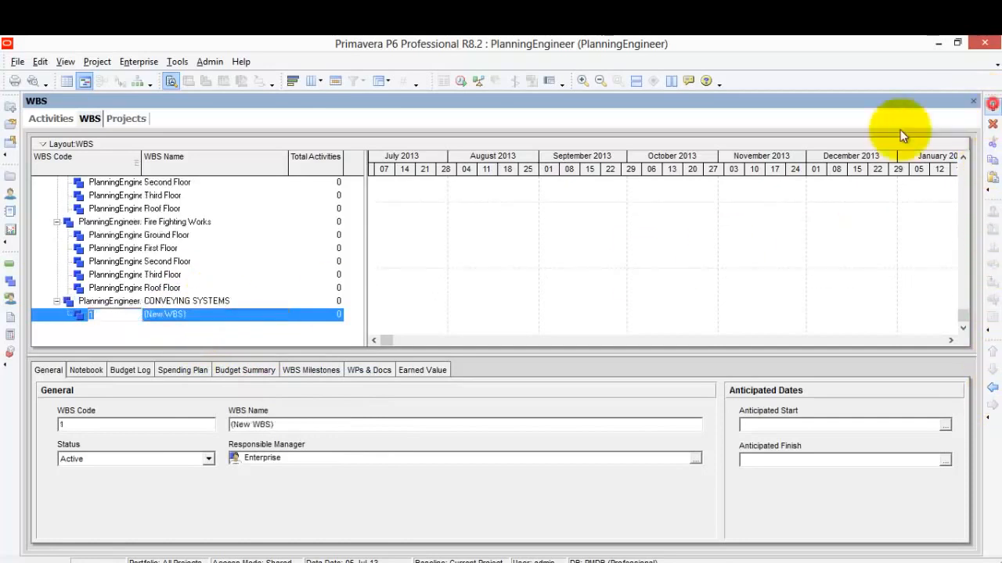
click(398, 559)
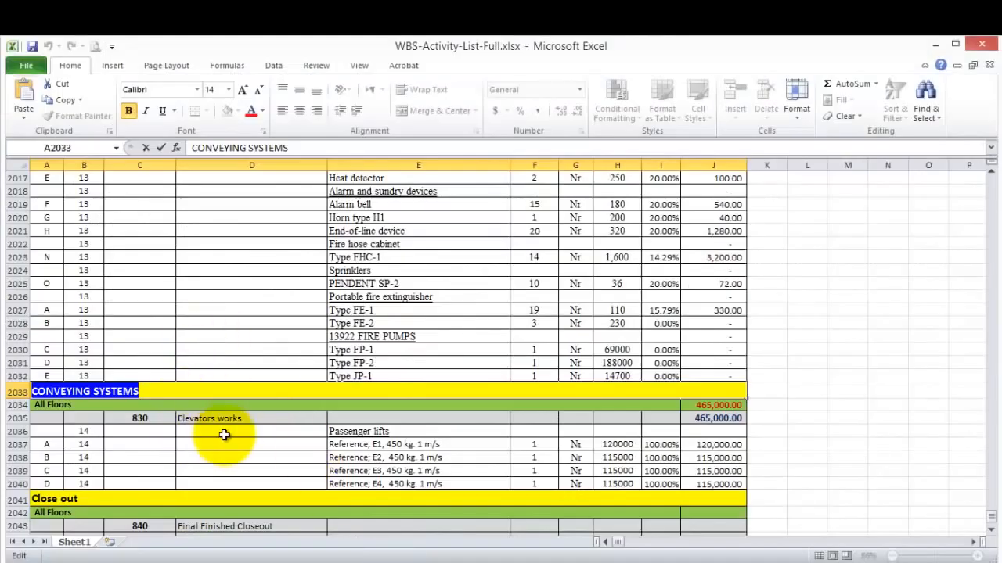
click(77, 404)
double_click(76, 405)
drag(76, 405, 33, 404)
right_click(68, 405)
click(103, 428)
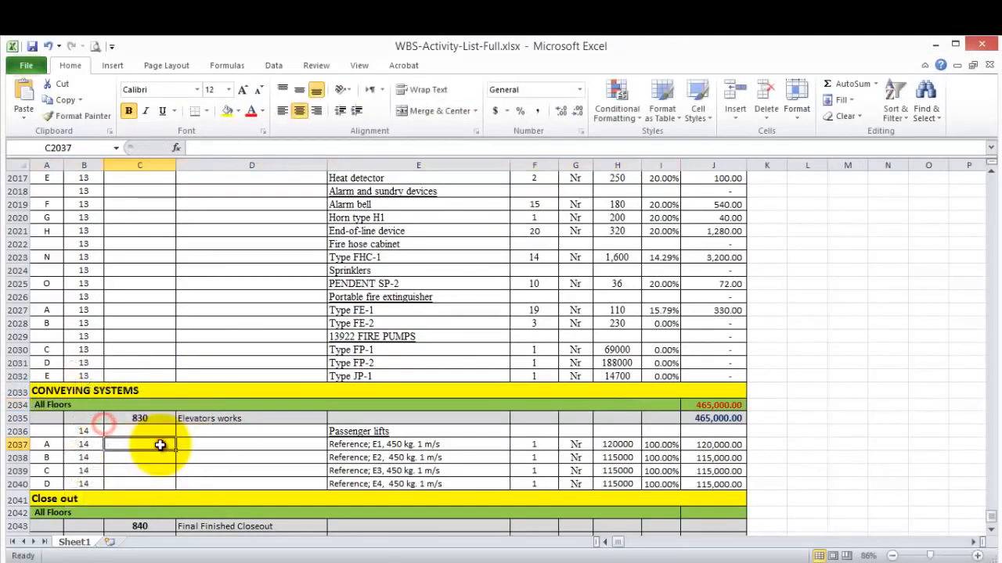
- Return to Primavera P6 and name the new element under CONVEYING SYSTEMS as All Floors using the copied text
click(388, 559)
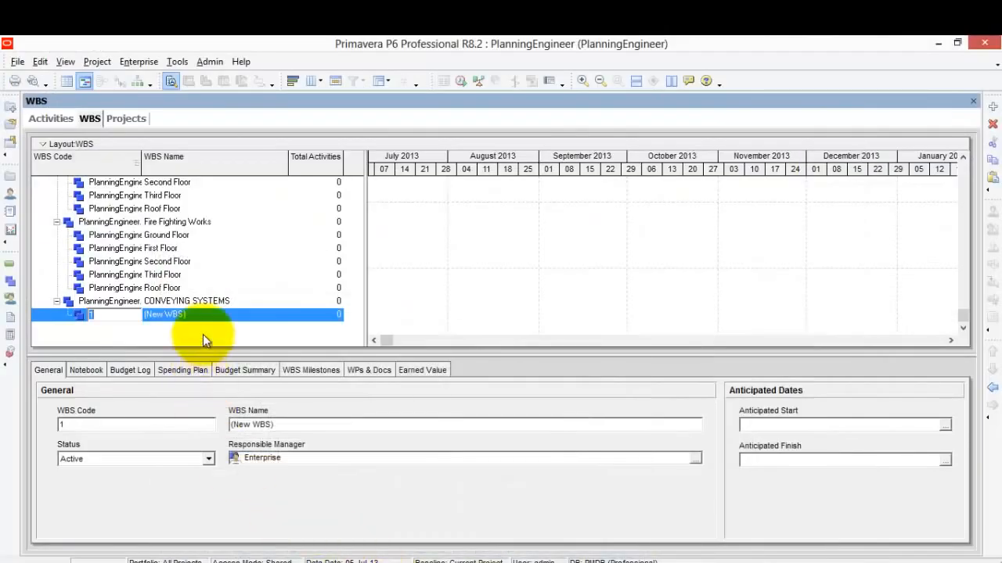
click(201, 314)
right_click(179, 317)
click(213, 379)
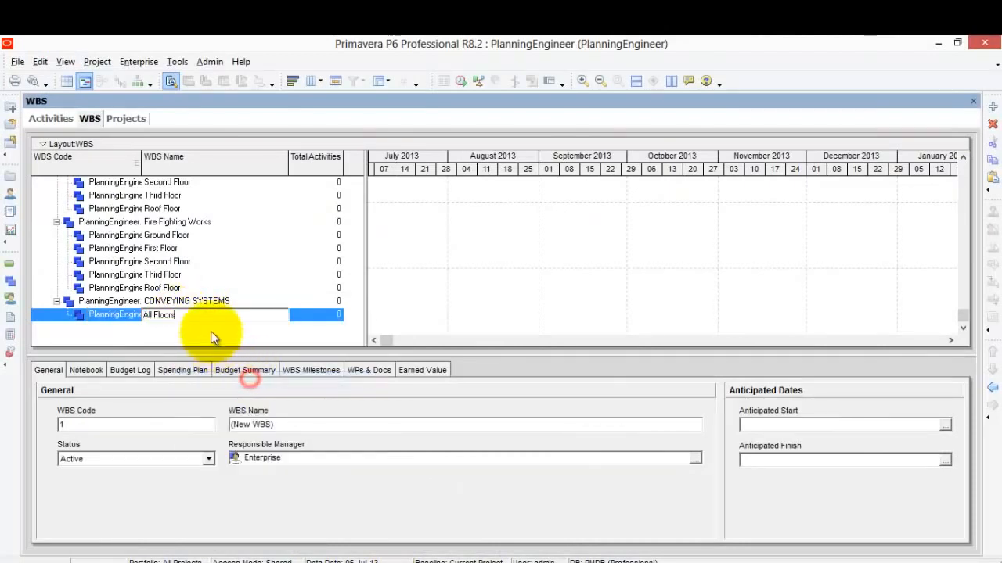
- Add a WBS element at the same level as CONVEYING SYSTEMS, and copy the Close out heading's text from the Excel activity list
click(992, 108)
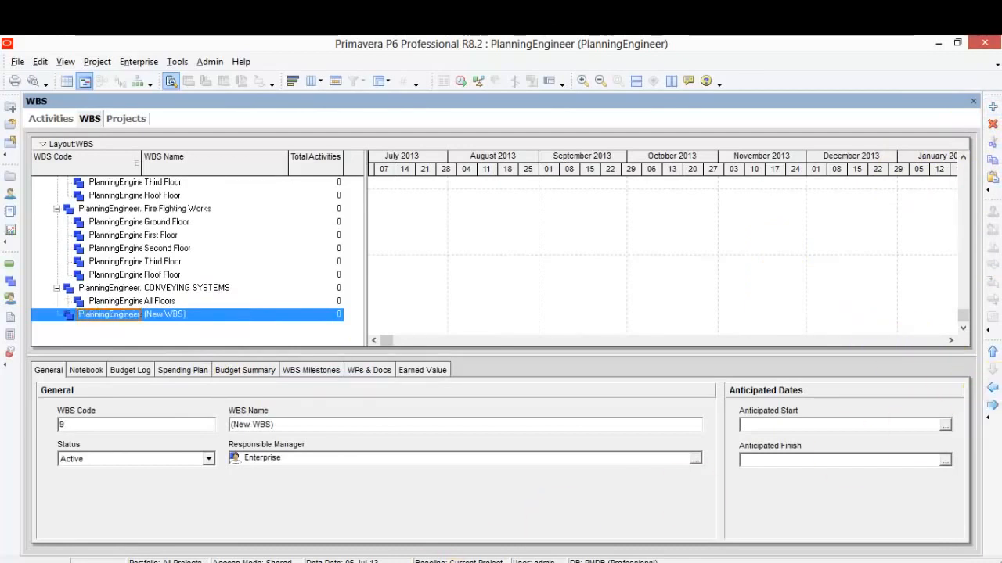
key(alt+Tab)
scroll(179, 369, down, 3)
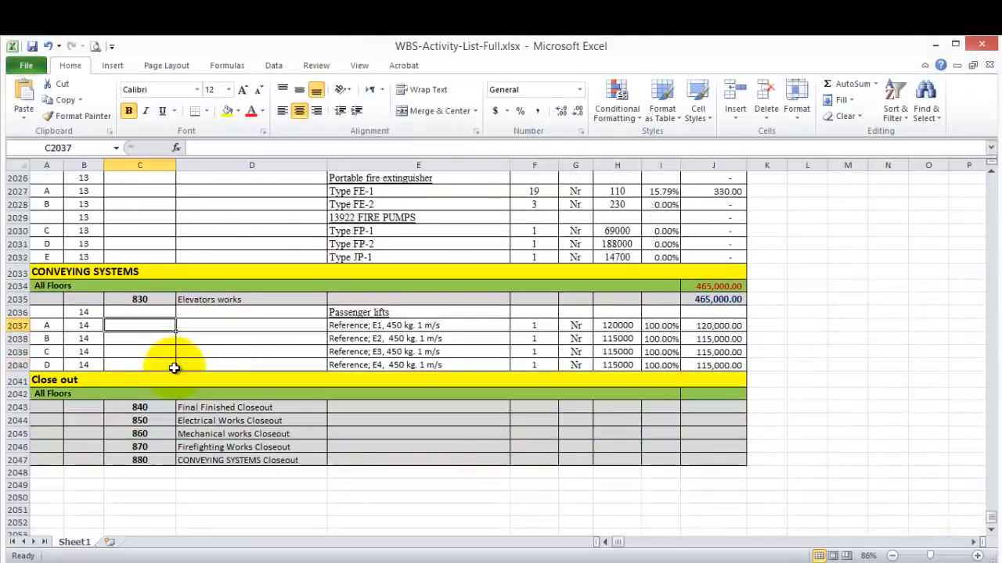
double_click(91, 382)
drag(91, 381, 34, 381)
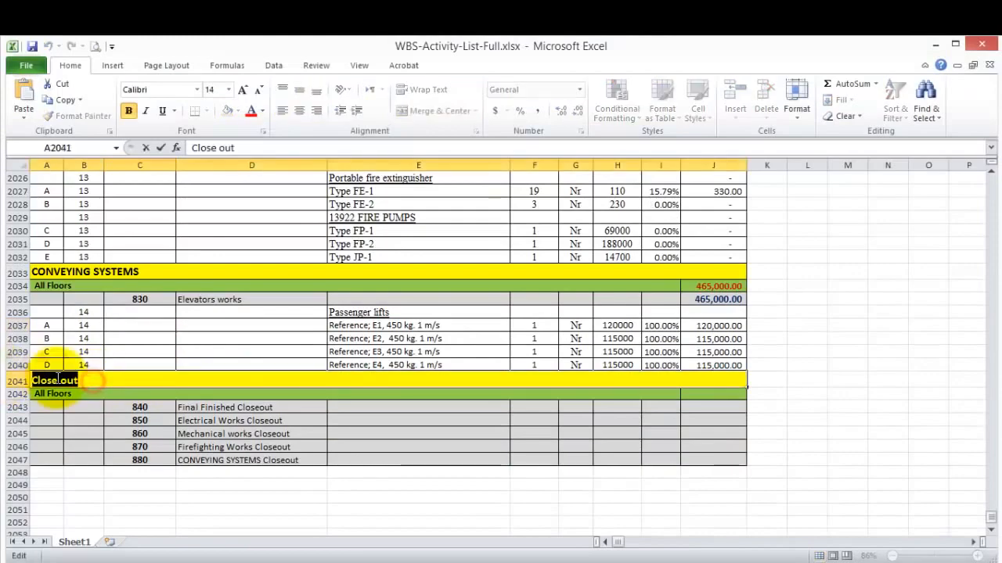
right_click(60, 380)
click(109, 404)
- Return to Primavera P6 and name the new element after CONVEYING SYSTEMS as Close out using the copied text
key(alt+Tab)
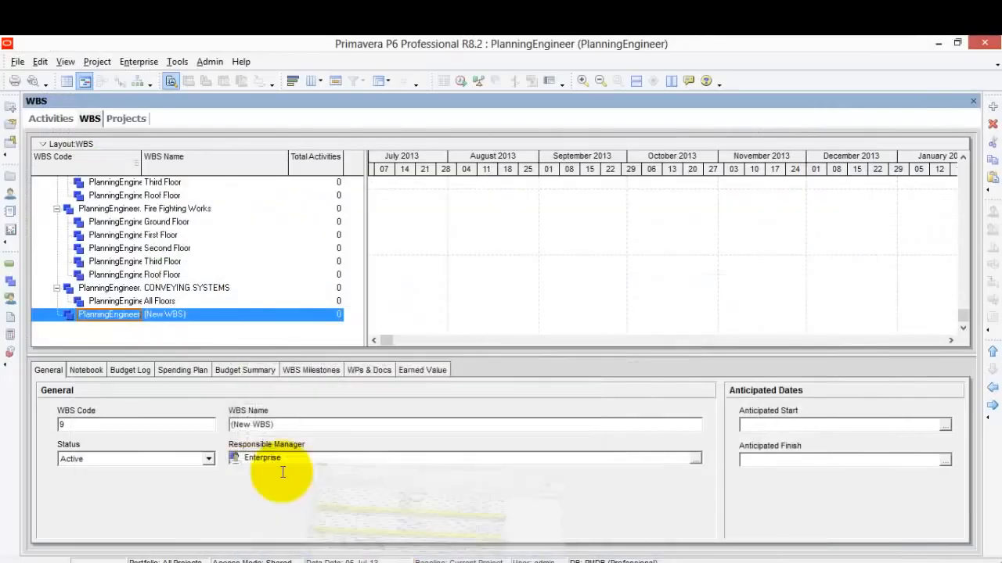
right_click(189, 316)
click(226, 382)
click(193, 337)
- Copy the All Floors element from under CONVEYING SYSTEMS and paste it as a child of Close out
click(157, 301)
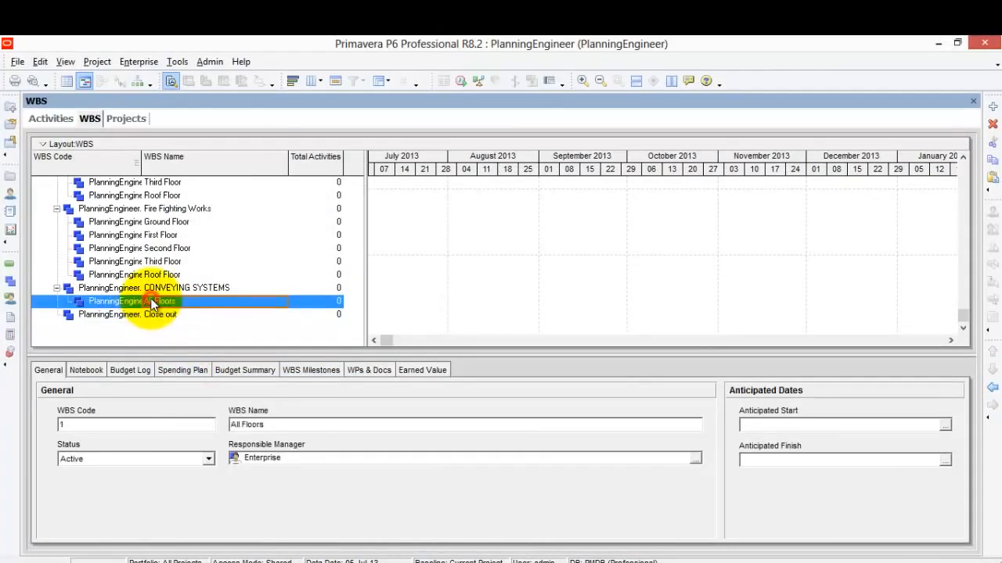
right_click(140, 301)
click(206, 349)
click(167, 315)
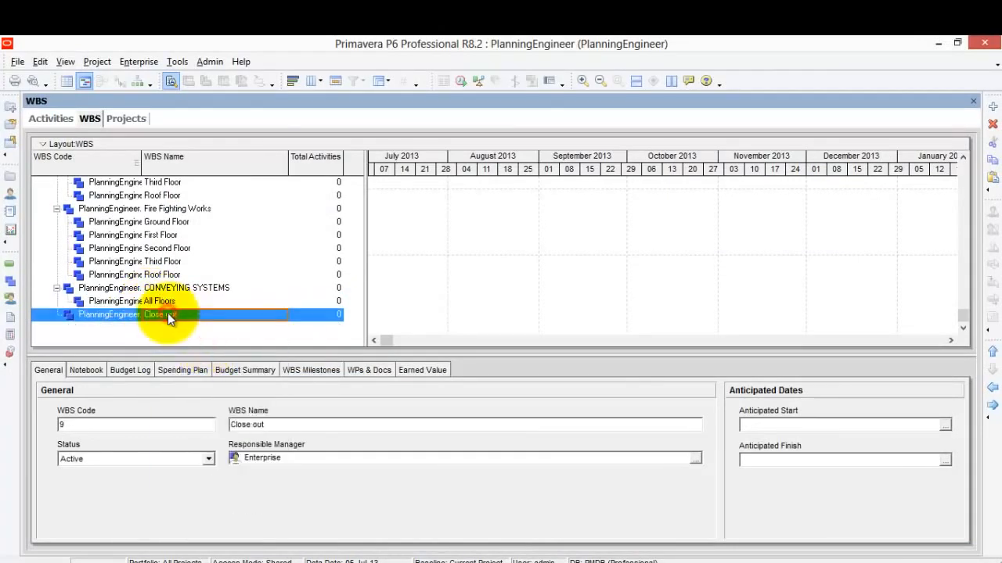
right_click(169, 316)
click(219, 381)
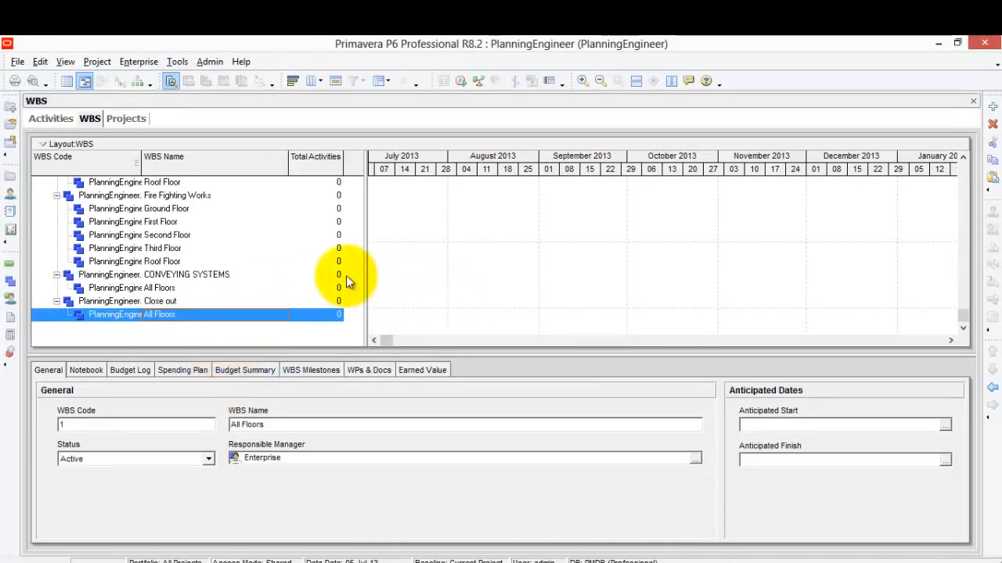
- Review the WBS structure back up to the PlanningEngineer project row, and enlarge the WBS table's height
click(145, 249)
scroll(149, 252, up, 4)
scroll(151, 252, up, 7)
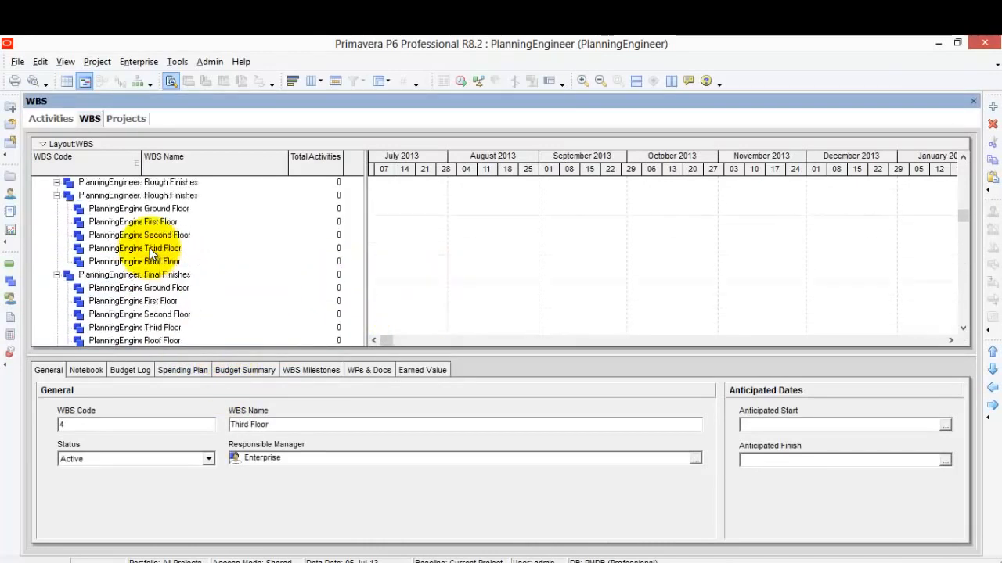
drag(486, 355, 480, 387)
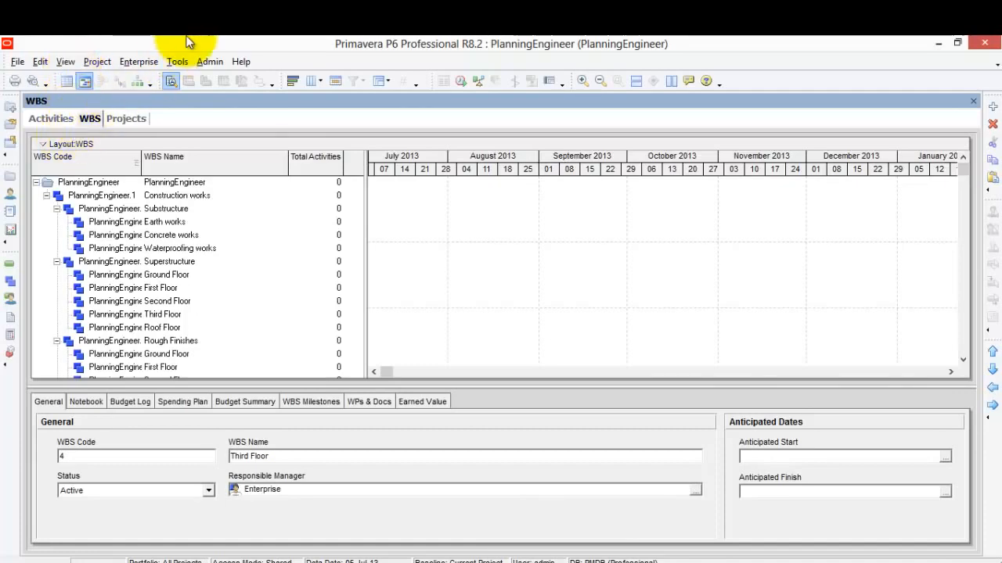
- Open the project's Activities view, widen the activity table and its Activity Name column, and review the WBS bands down to Close out
click(99, 62)
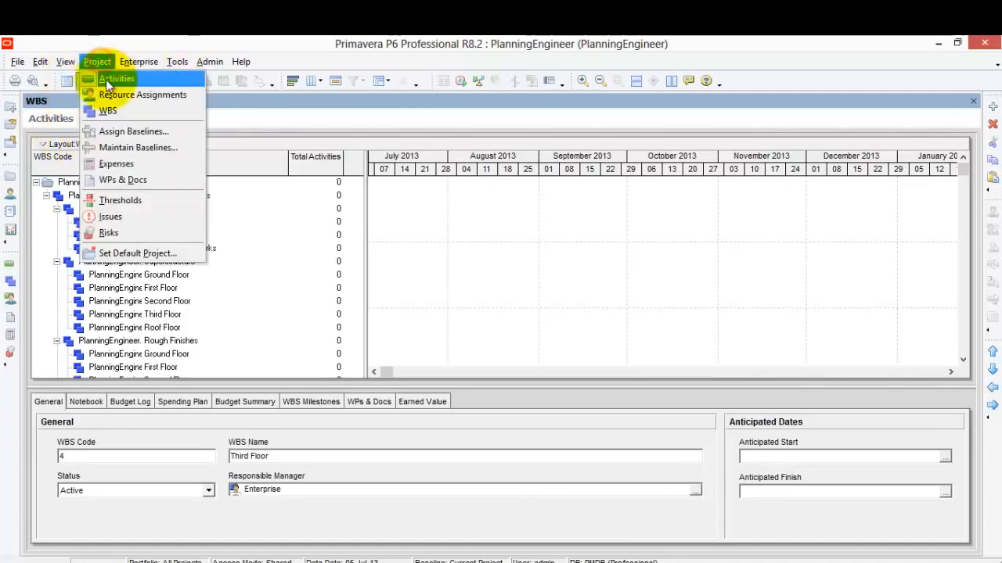
click(107, 77)
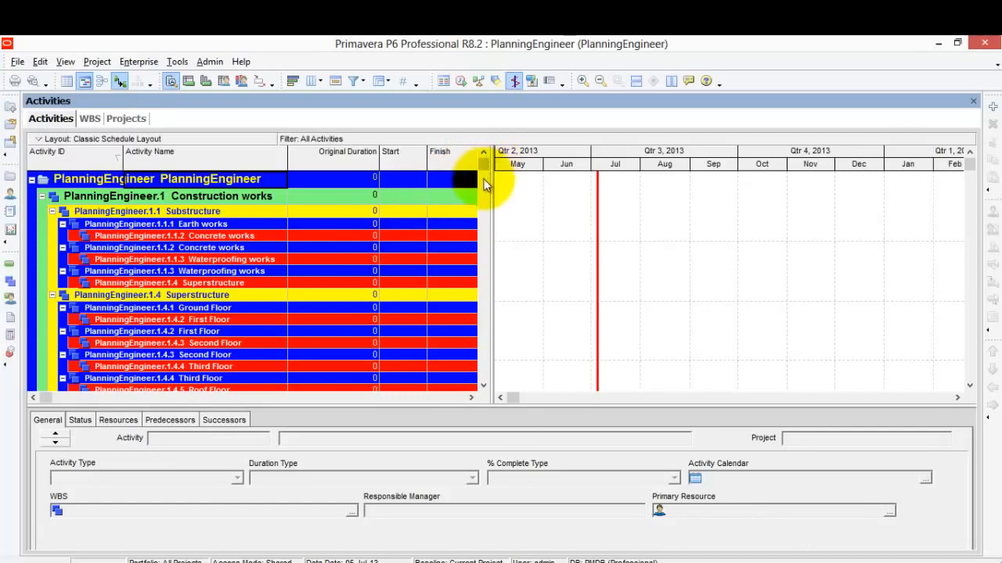
drag(492, 181, 622, 198)
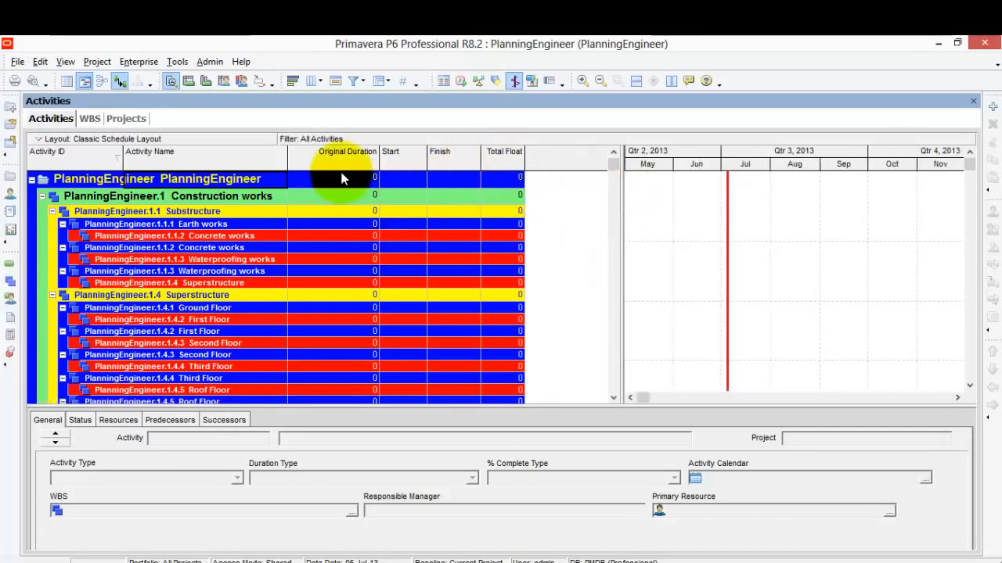
scroll(282, 234, down, 10)
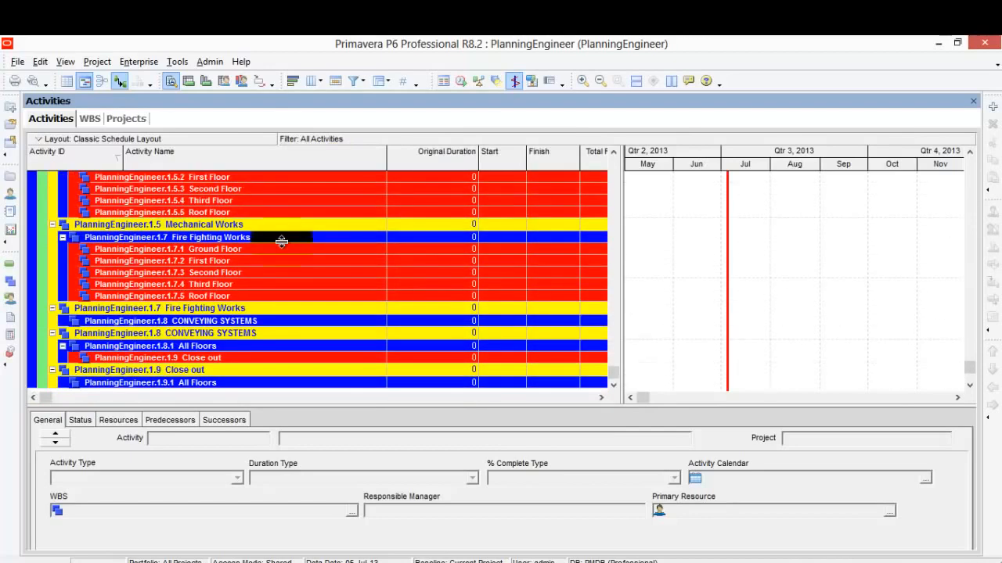